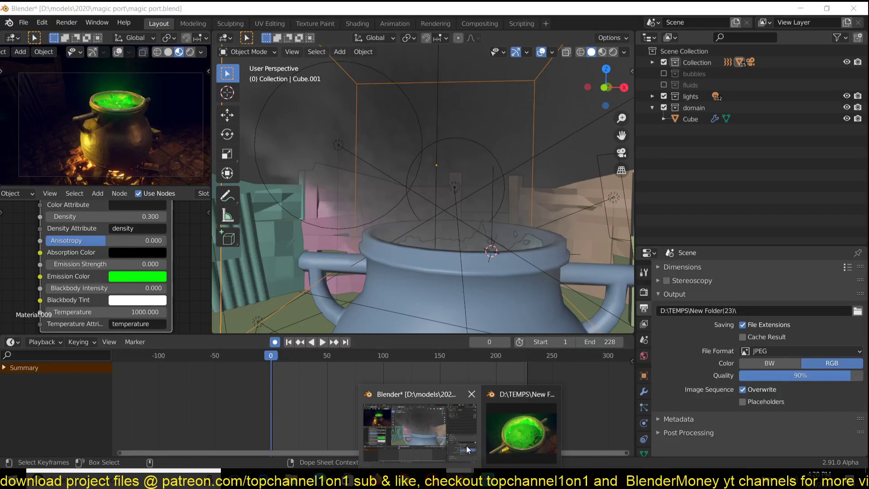
- View the rendered cauldron frame, switch to the Opera browser and examine the boiling potion article's introduction and animated reference image
{"action": "left_click", "coordinate": [502, 427]}
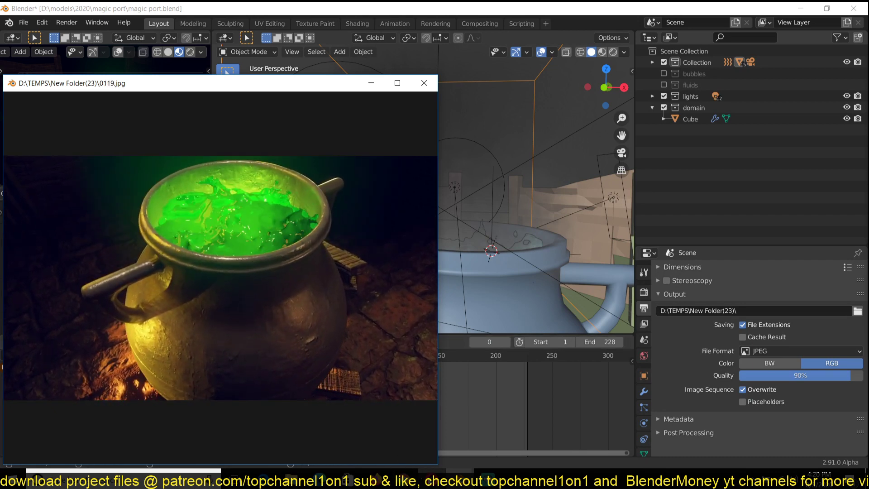
{"action": "left_click", "coordinate": [433, 475]}
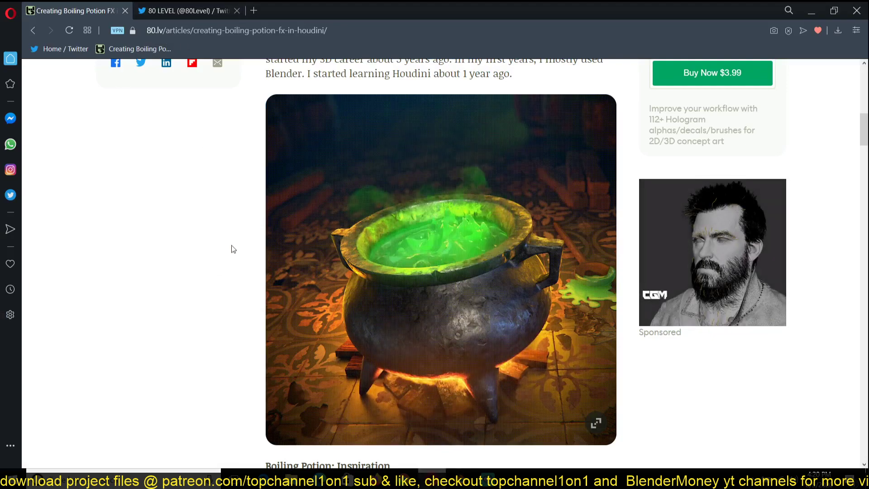
{"action": "scroll", "coordinate": [213, 277], "scroll_direction": "up", "scroll_amount": 6}
{"action": "scroll", "coordinate": [213, 278], "scroll_direction": "down", "scroll_amount": 6}
{"action": "scroll", "coordinate": [380, 294], "scroll_direction": "up", "scroll_amount": 4}
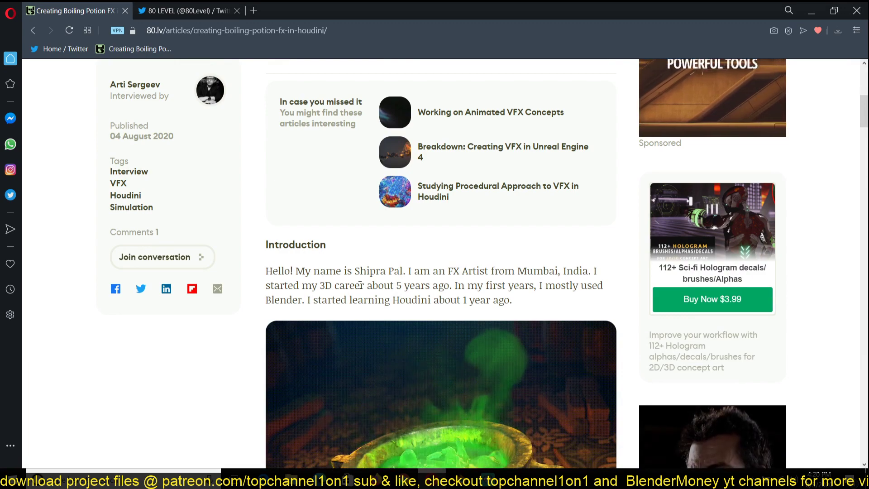
{"action": "scroll", "coordinate": [384, 281], "scroll_direction": "down", "scroll_amount": 2}
{"action": "scroll", "coordinate": [384, 281], "scroll_direction": "down", "scroll_amount": 4}
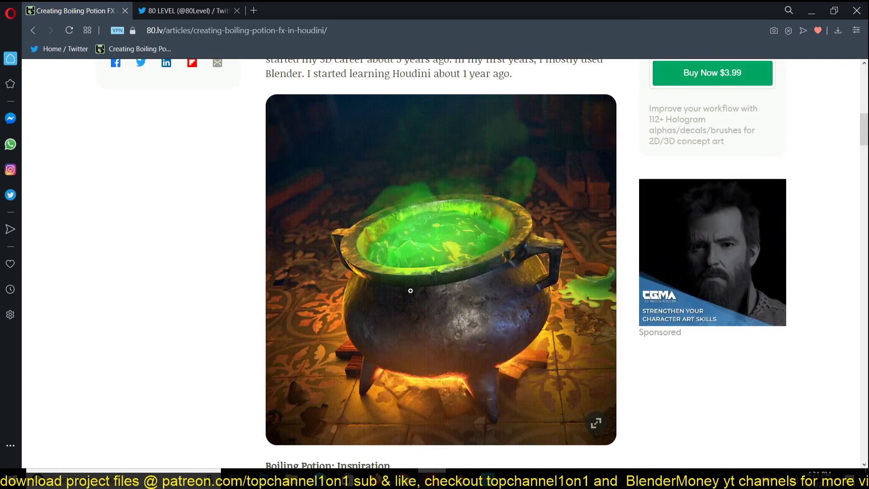
{"action": "scroll", "coordinate": [410, 291], "scroll_direction": "up", "scroll_amount": 2}
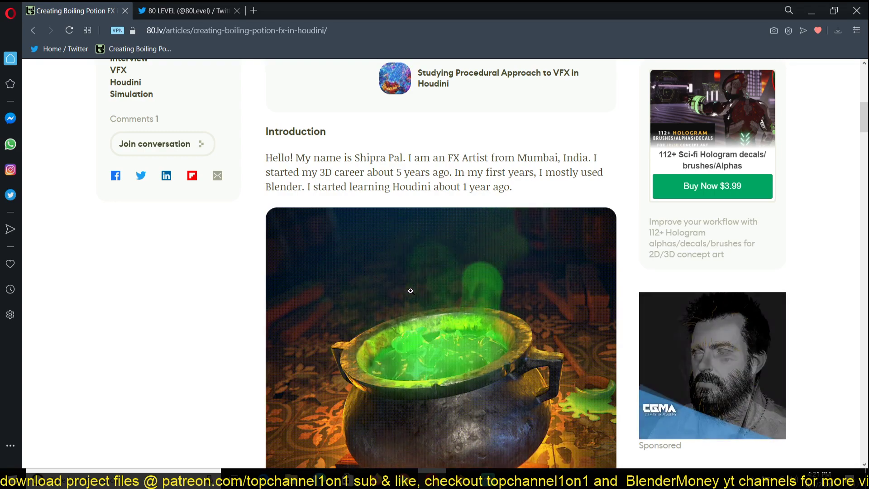
- Examine the article's Boiling Liquid Simulation section, including the looping pot and bubble animation and its explanation
{"action": "scroll", "coordinate": [410, 291], "scroll_direction": "down", "scroll_amount": 15}
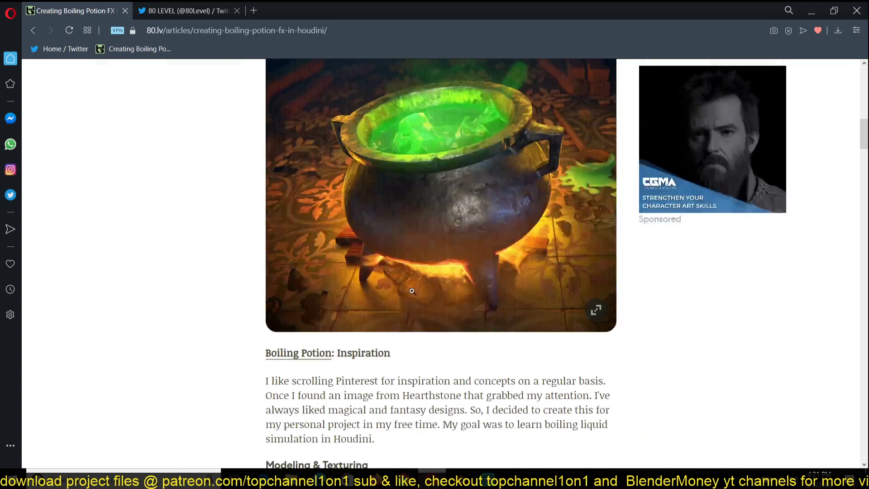
{"action": "scroll", "coordinate": [413, 291], "scroll_direction": "up", "scroll_amount": 4}
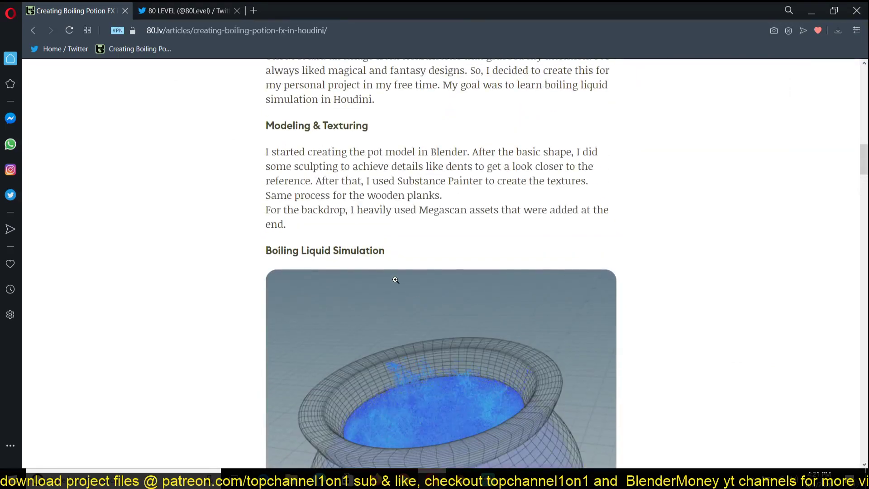
{"action": "scroll", "coordinate": [402, 274], "scroll_direction": "down", "scroll_amount": 3}
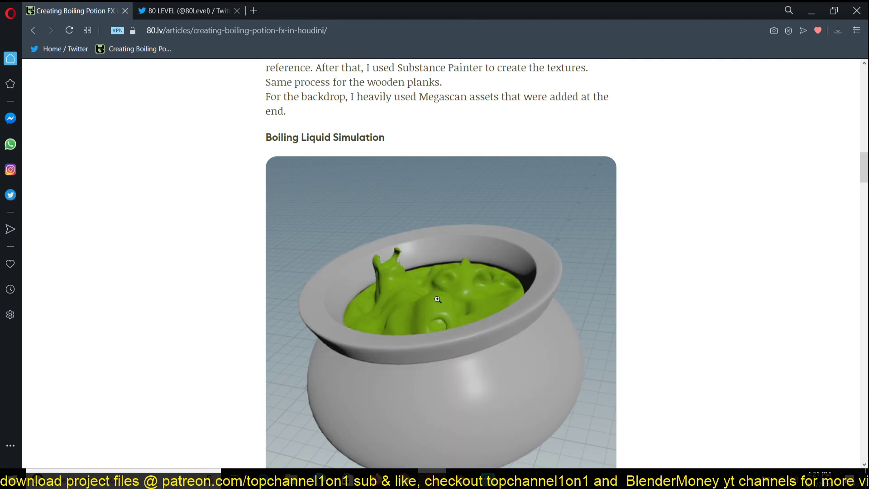
{"action": "scroll", "coordinate": [438, 299], "scroll_direction": "down", "scroll_amount": 3}
{"action": "scroll", "coordinate": [437, 299], "scroll_direction": "down", "scroll_amount": 1}
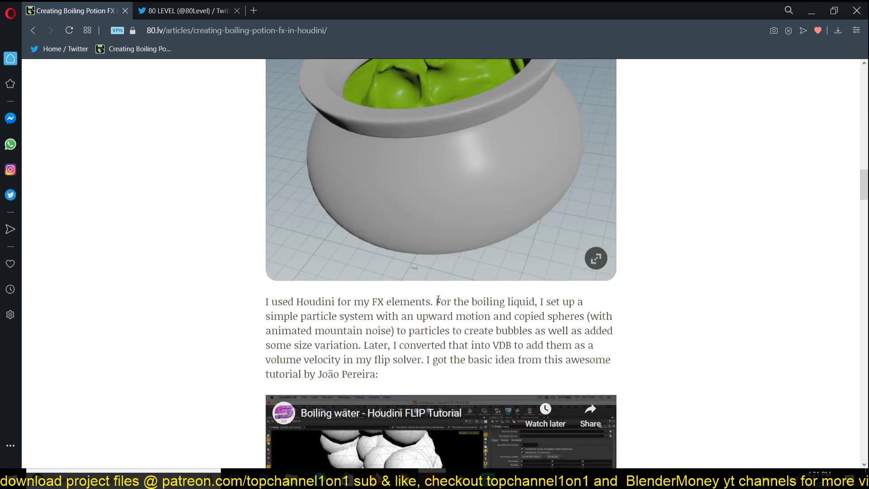
{"action": "scroll", "coordinate": [438, 300], "scroll_direction": "up", "scroll_amount": 3}
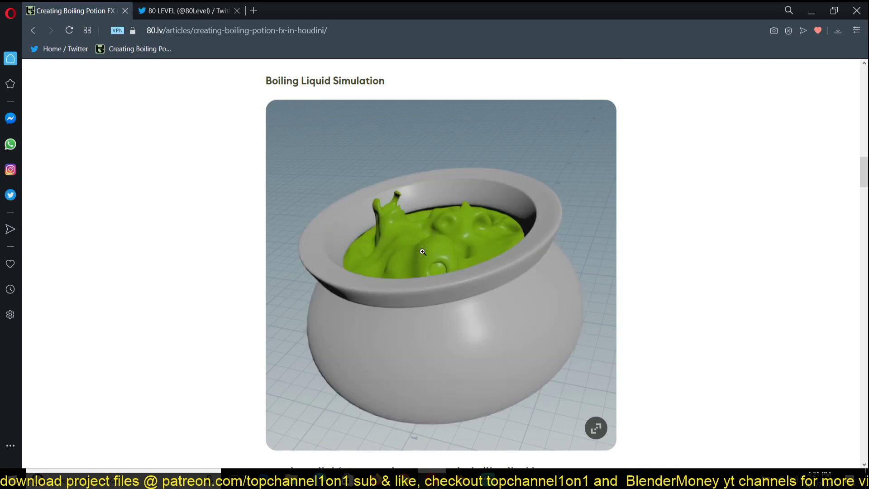
{"action": "scroll", "coordinate": [422, 252], "scroll_direction": "down", "scroll_amount": 3}
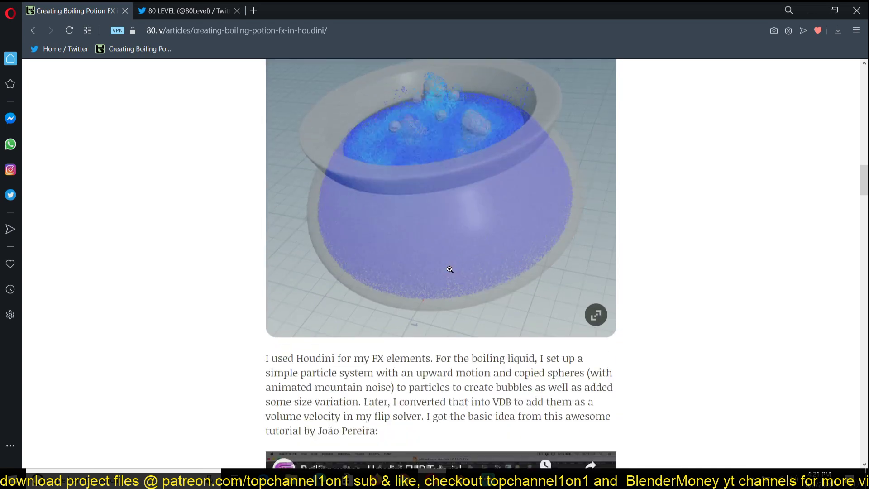
{"action": "scroll", "coordinate": [422, 252], "scroll_direction": "up", "scroll_amount": 3}
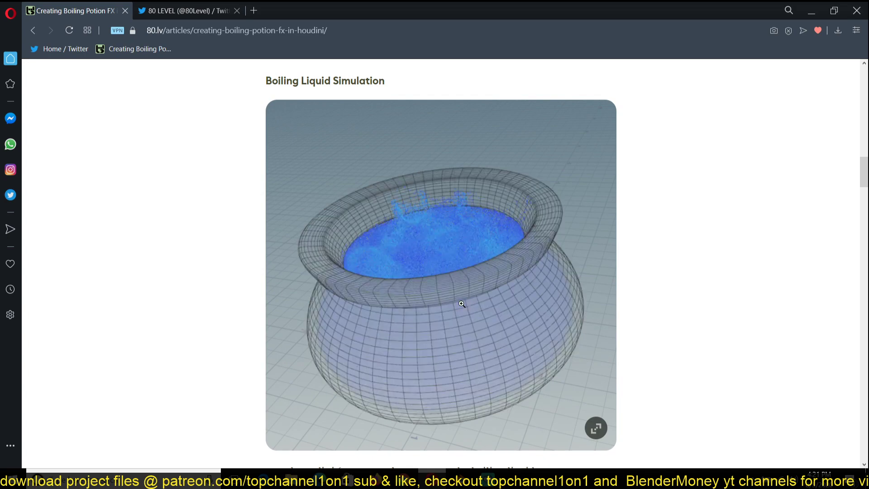
{"action": "scroll", "coordinate": [438, 228], "scroll_direction": "down", "scroll_amount": 1}
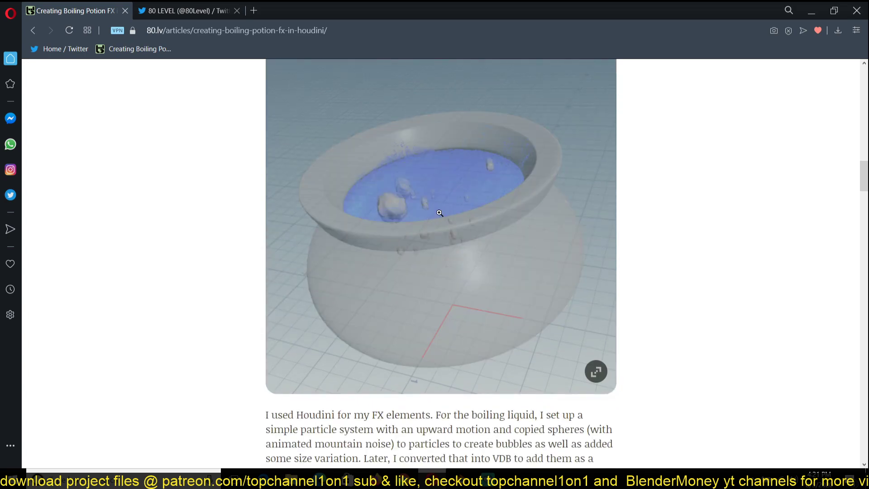
{"action": "scroll", "coordinate": [359, 178], "scroll_direction": "up", "scroll_amount": 3}
- Examine the article's Steam & Fire and Rendering sections, including the emitter setup and the lighting layout of the scene
{"action": "scroll", "coordinate": [359, 247], "scroll_direction": "down", "scroll_amount": 11}
{"action": "scroll", "coordinate": [415, 258], "scroll_direction": "down", "scroll_amount": 5}
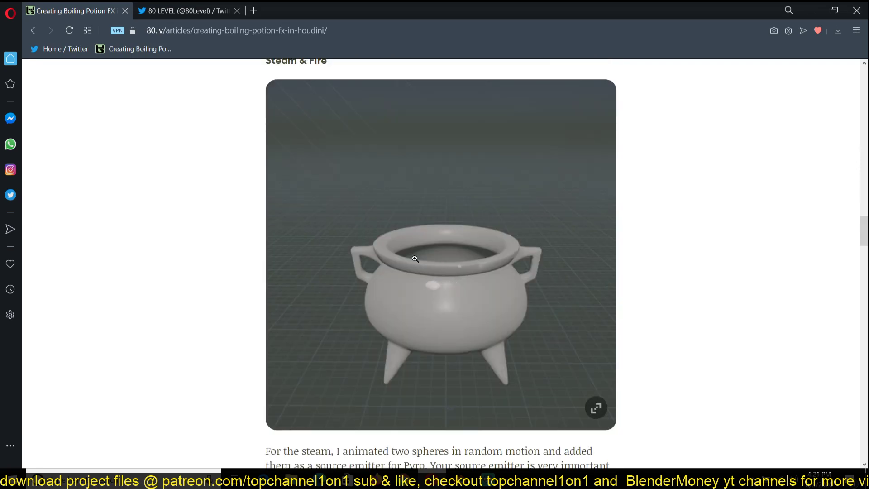
{"action": "scroll", "coordinate": [448, 353], "scroll_direction": "down", "scroll_amount": 7}
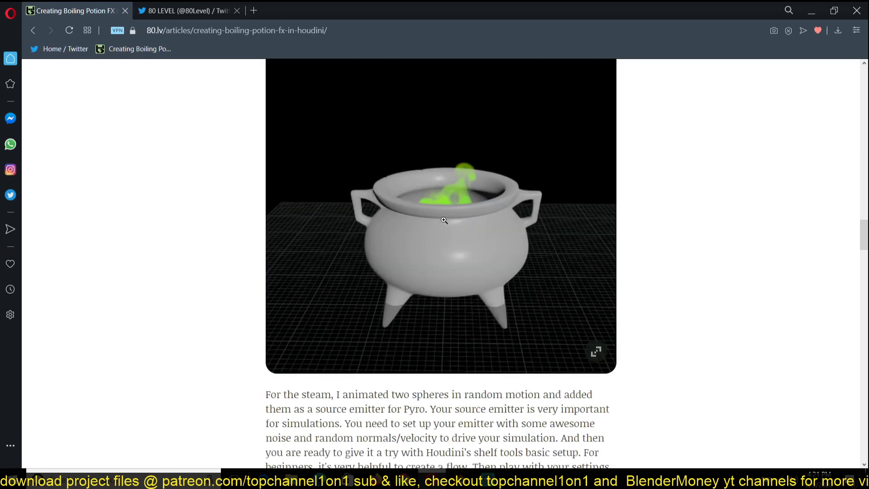
{"action": "scroll", "coordinate": [447, 353], "scroll_direction": "down", "scroll_amount": 3}
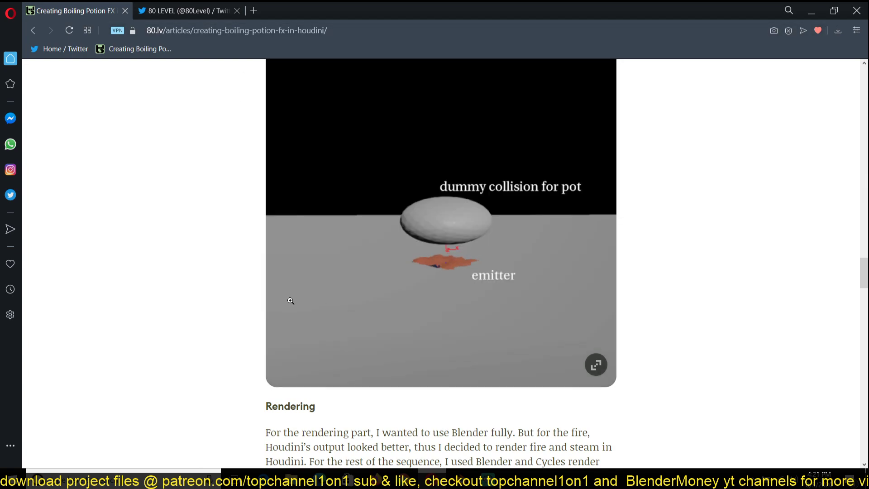
{"action": "scroll", "coordinate": [290, 301], "scroll_direction": "down", "scroll_amount": 1}
{"action": "scroll", "coordinate": [433, 297], "scroll_direction": "down", "scroll_amount": 8}
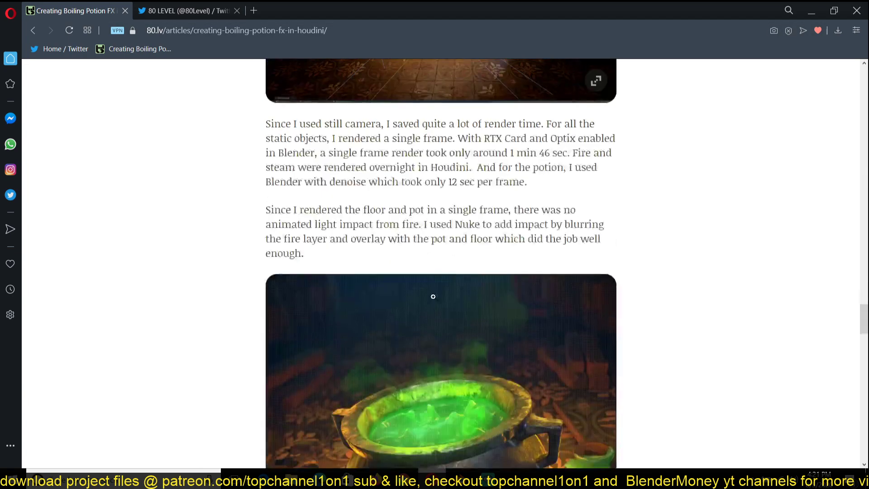
{"action": "scroll", "coordinate": [433, 297], "scroll_direction": "up", "scroll_amount": 6}
{"action": "scroll", "coordinate": [498, 292], "scroll_direction": "down", "scroll_amount": 7}
{"action": "scroll", "coordinate": [550, 288], "scroll_direction": "up", "scroll_amount": 6}
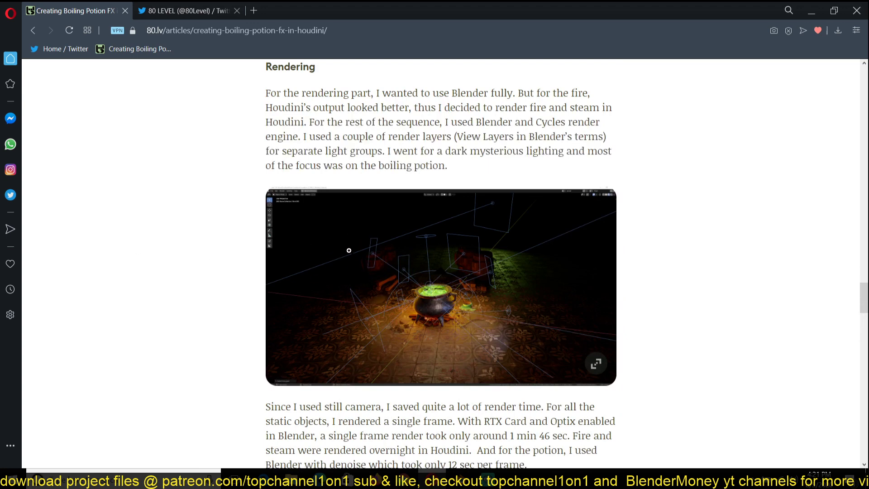
{"action": "scroll", "coordinate": [460, 338], "scroll_direction": "down", "scroll_amount": 20}
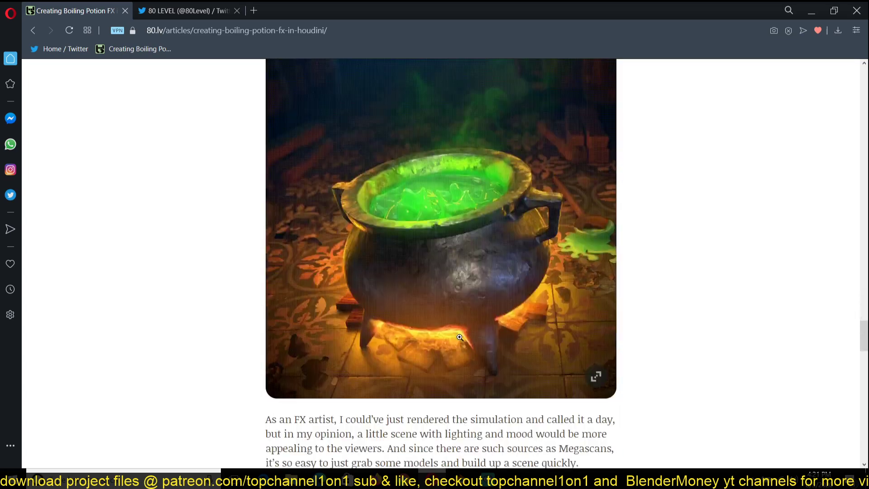
{"action": "scroll", "coordinate": [460, 338], "scroll_direction": "up", "scroll_amount": 12}
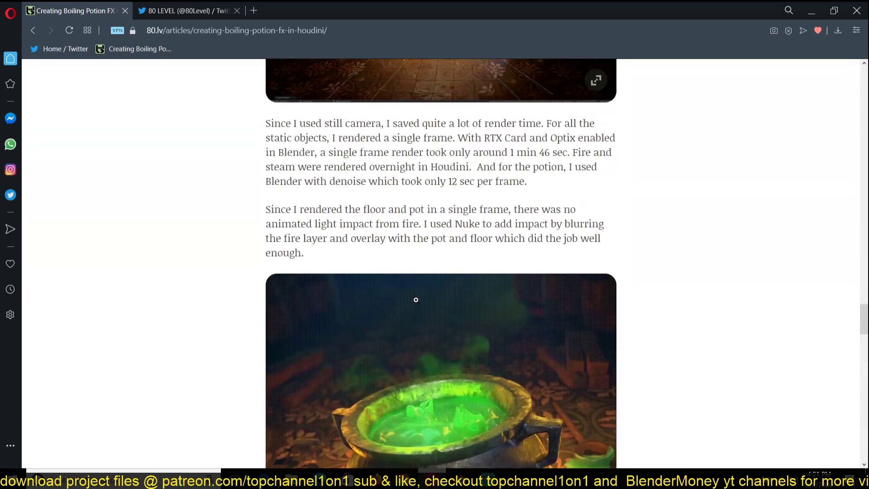
{"action": "scroll", "coordinate": [378, 290], "scroll_direction": "up", "scroll_amount": 6}
{"action": "scroll", "coordinate": [498, 313], "scroll_direction": "down", "scroll_amount": 3}
- Switch to the Blender scene and inspect the smoke domain box above the cauldron in perspective and front orthographic views
{"action": "mouse_move", "coordinate": [464, 480]}
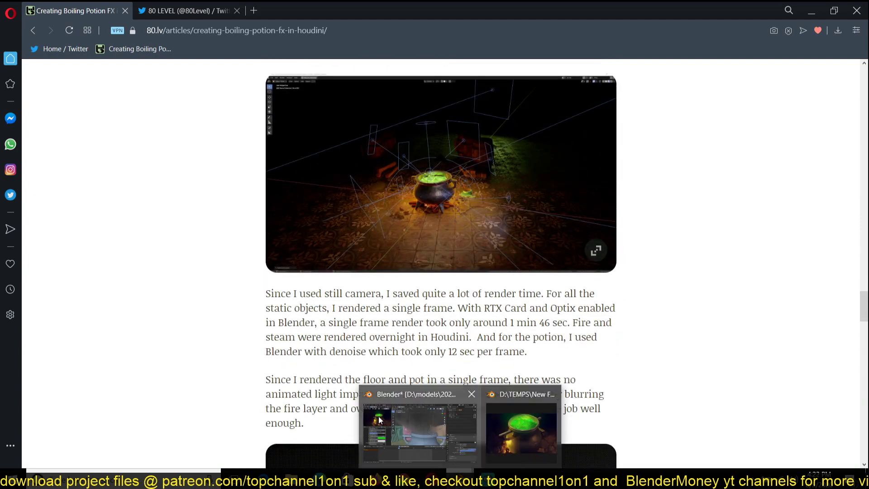
{"action": "left_click", "coordinate": [416, 421]}
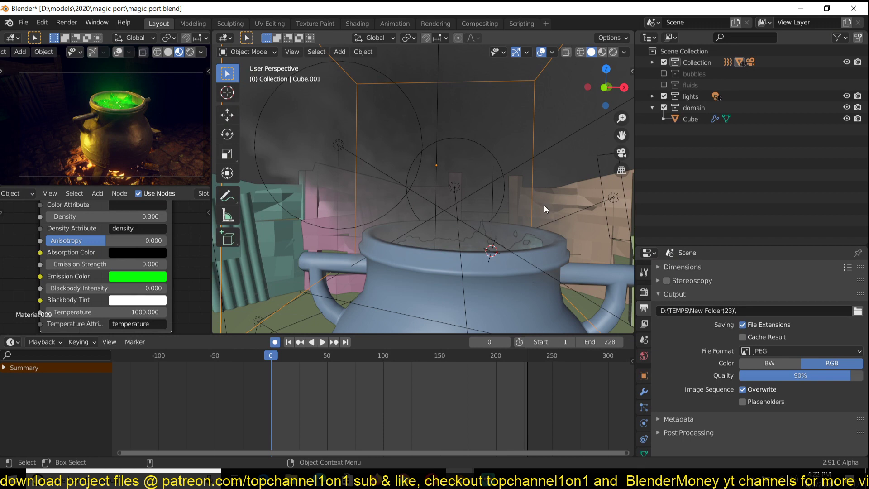
{"action": "scroll", "coordinate": [439, 220], "scroll_direction": "down", "scroll_amount": 5}
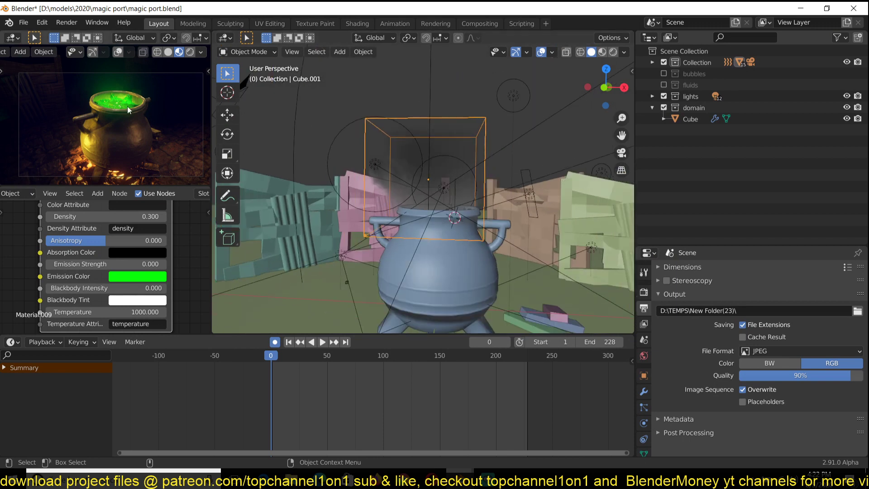
{"action": "scroll", "coordinate": [459, 203], "scroll_direction": "down", "scroll_amount": 4}
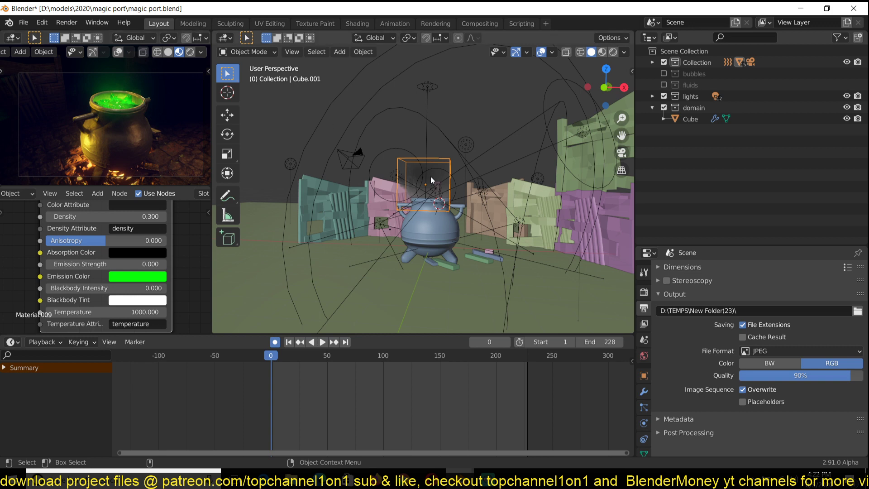
{"action": "scroll", "coordinate": [496, 199], "scroll_direction": "up", "scroll_amount": 5}
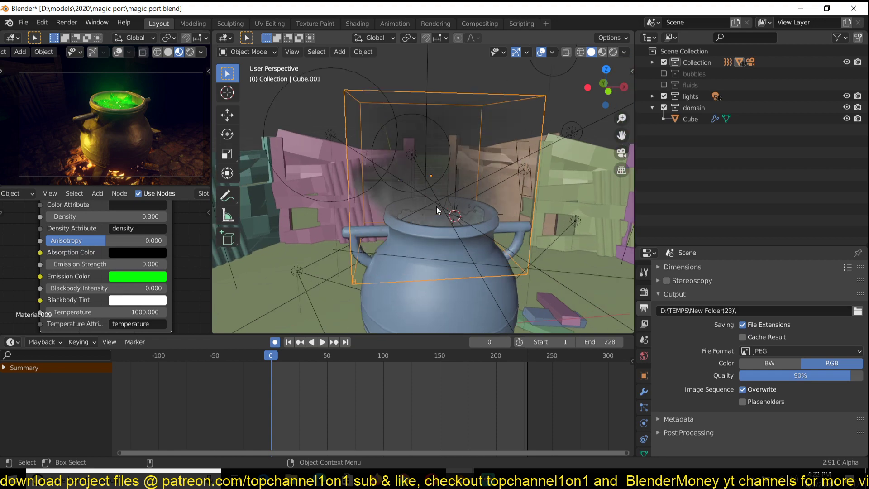
{"action": "key", "text": "KP_0"}
{"action": "key", "text": "KP_1"}
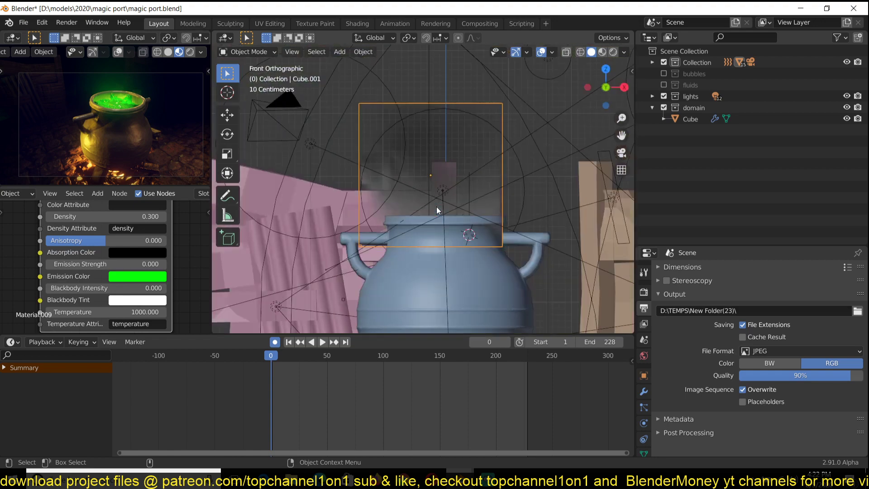
{"action": "middle_click_drag", "start_coordinate": [436, 206], "coordinate": [395, 202]}
{"action": "key", "text": "KP_1"}
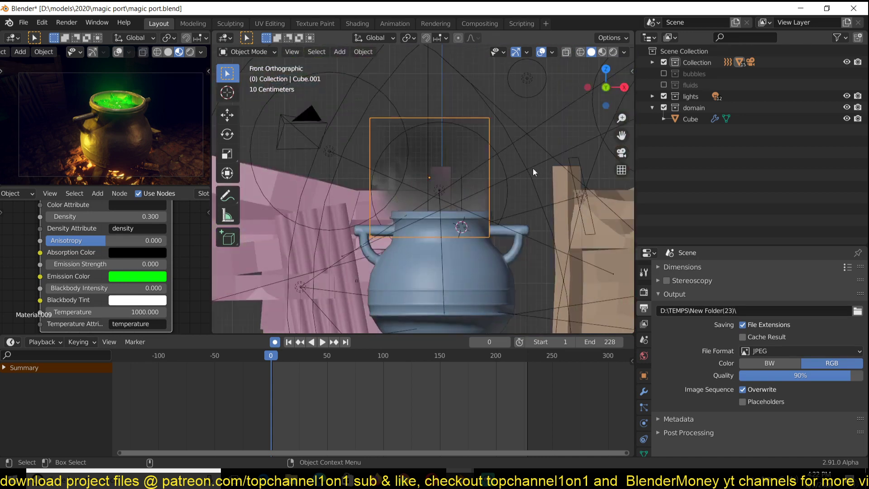
- Move the smoke domain Cube.001 into the bubbles collection
{"action": "key", "text": "h"}
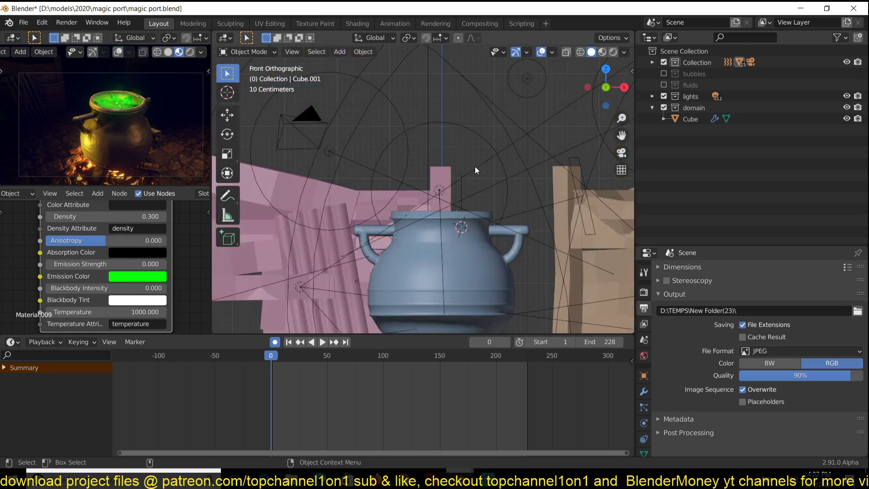
{"action": "key", "text": "alt+h"}
{"action": "key", "text": "m"}
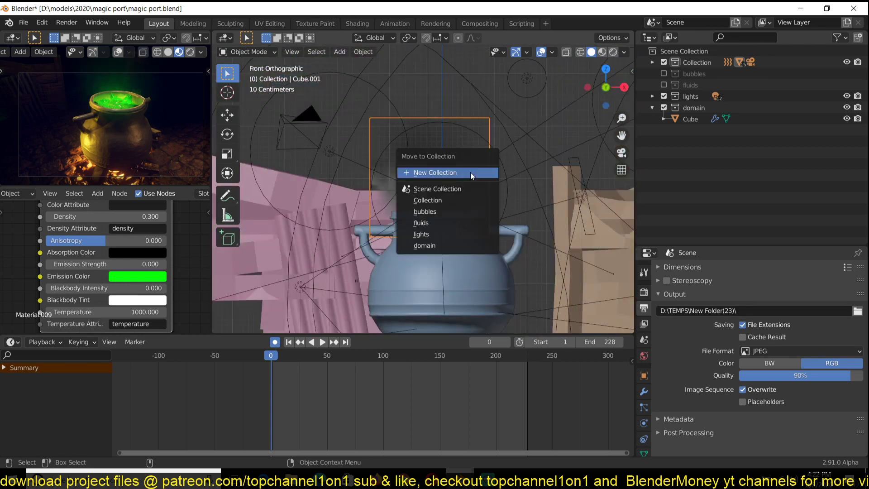
{"action": "left_click", "coordinate": [438, 211]}
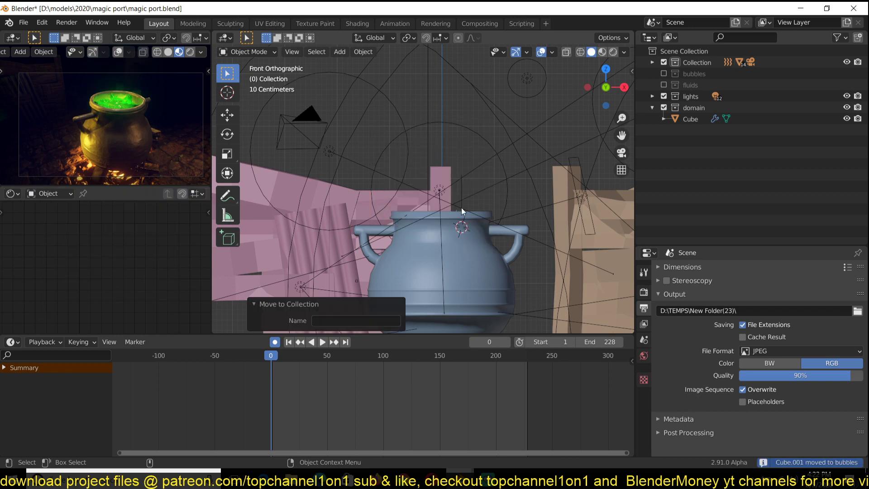
- Isolate the liquid Cube inside the cauldron in local view, play its simulation, and set the current frame to 3
{"action": "scroll", "coordinate": [442, 194], "scroll_direction": "up", "scroll_amount": 3}
{"action": "middle_click_drag", "start_coordinate": [442, 194], "coordinate": [420, 167]}
{"action": "left_click", "coordinate": [449, 226]}
{"action": "key", "text": "KP_Divide"}
{"action": "middle_click_drag", "start_coordinate": [395, 263], "coordinate": [409, 221]}
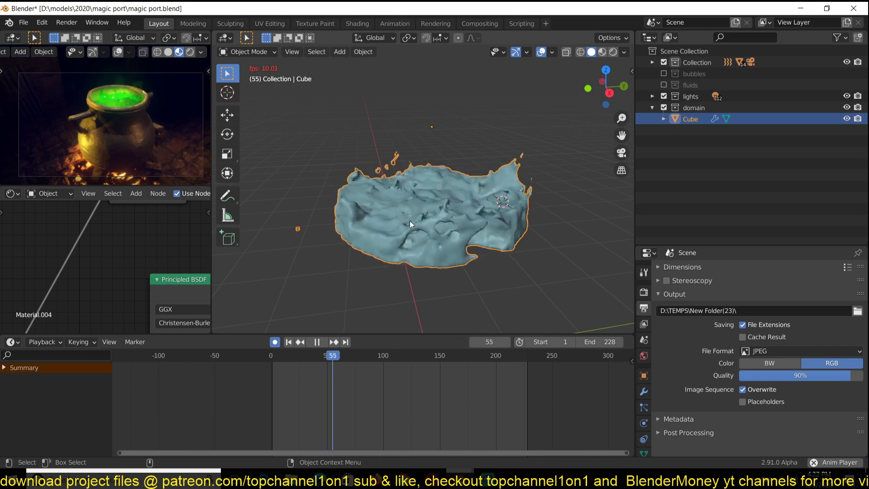
{"action": "key", "text": "space"}
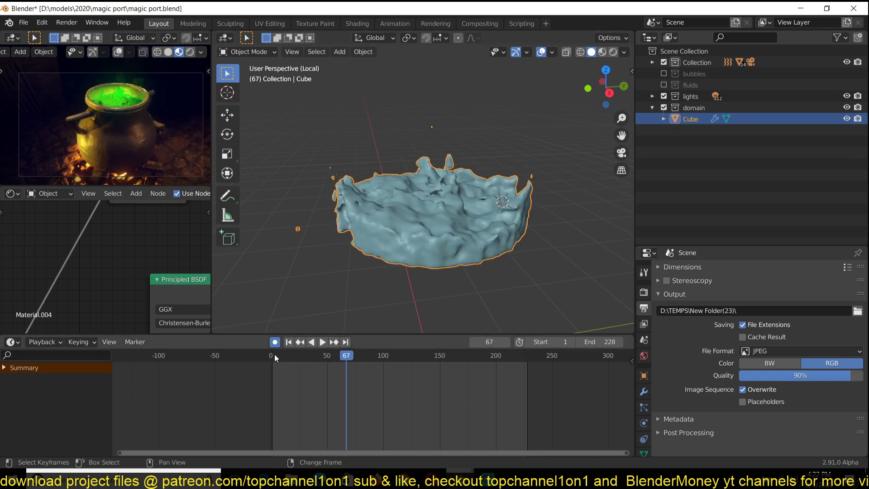
{"action": "left_click", "coordinate": [274, 354]}
- Display the isolated liquid mesh in wireframe shading
{"action": "right_click", "coordinate": [460, 481]}
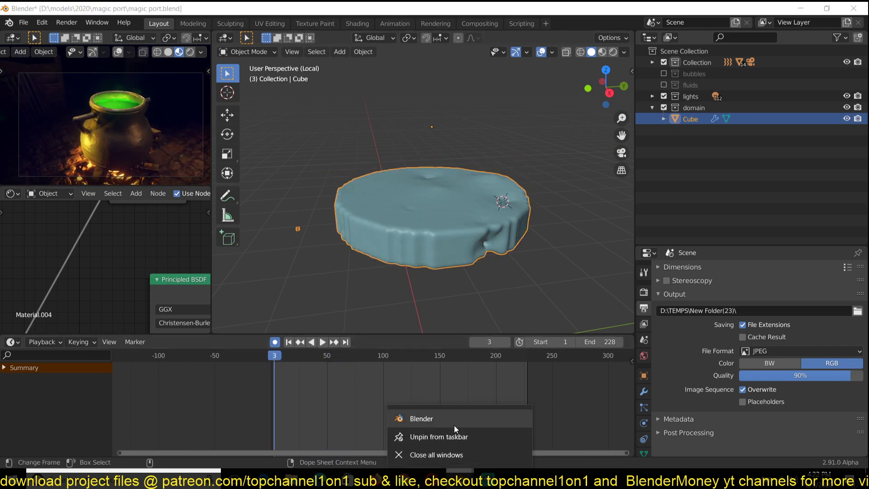
{"action": "left_click", "coordinate": [488, 232]}
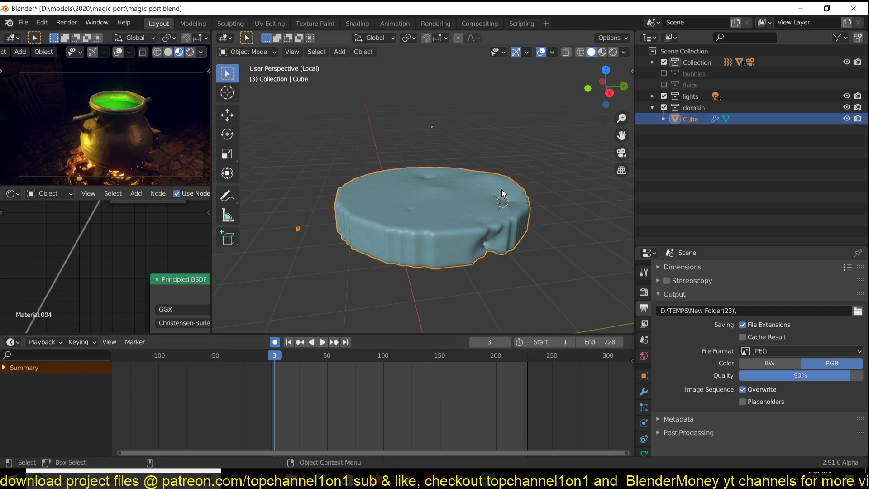
{"action": "scroll", "coordinate": [487, 185], "scroll_direction": "down", "scroll_amount": 3}
{"action": "key", "text": "shift+z"}
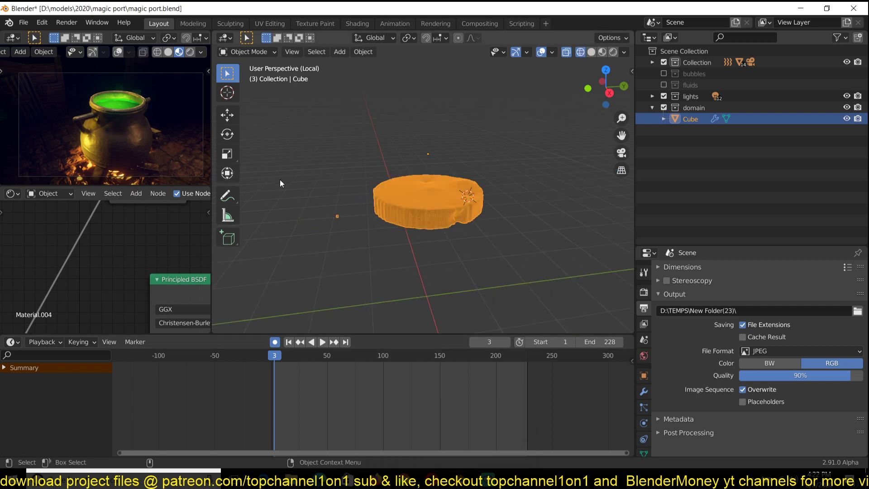
- Enable the fluids and bubbles collections around the isolated liquid and select the collider ring
{"action": "scroll", "coordinate": [364, 196], "scroll_direction": "up", "scroll_amount": 3}
{"action": "scroll", "coordinate": [364, 197], "scroll_direction": "down", "scroll_amount": 2}
{"action": "left_click", "coordinate": [664, 85]}
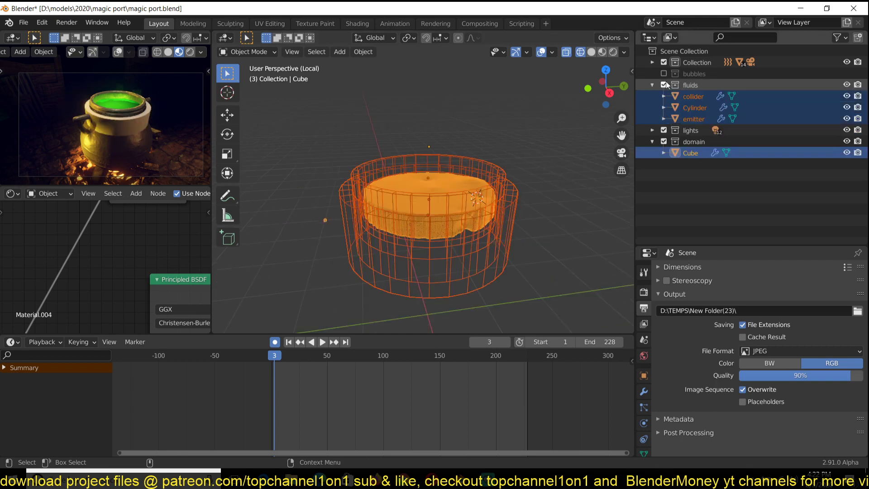
{"action": "left_click", "coordinate": [664, 74]}
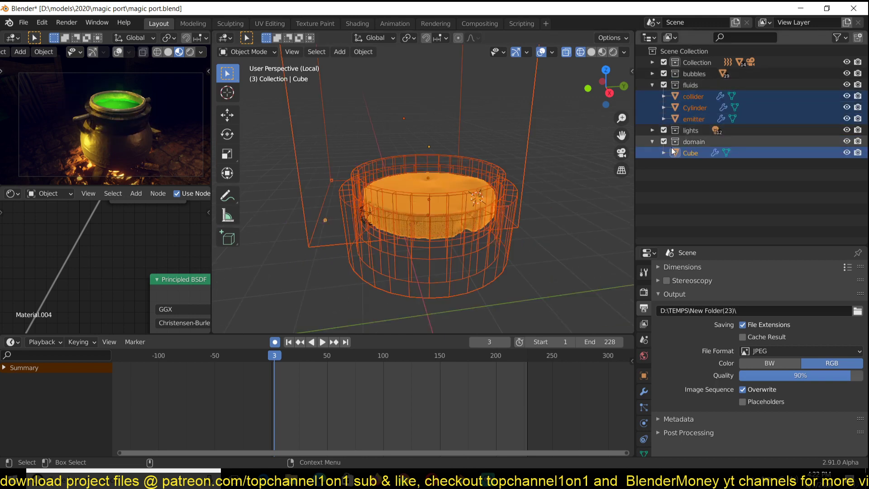
{"action": "left_click", "coordinate": [517, 199]}
{"action": "left_click", "coordinate": [558, 195]}
{"action": "left_click", "coordinate": [466, 206]}
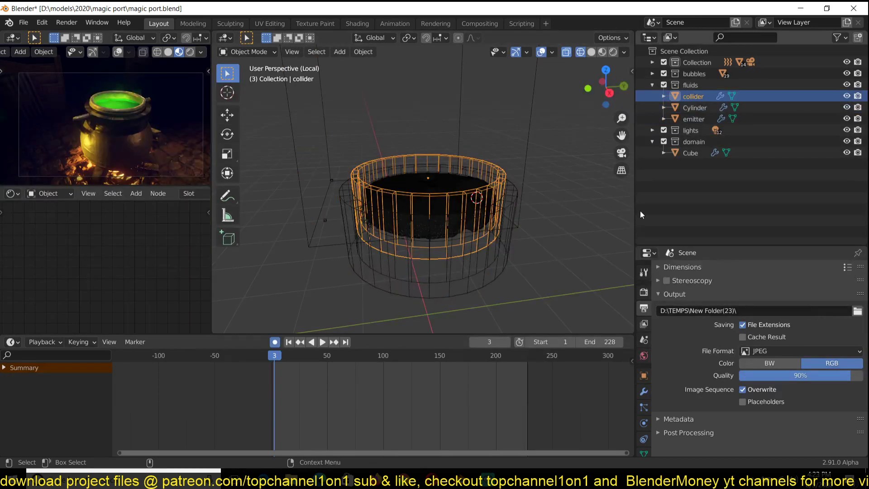
- Turn on viewport display of the Liquid Particle System modifier on the liquid Cube and inspect its particles
{"action": "left_click", "coordinate": [439, 208]}
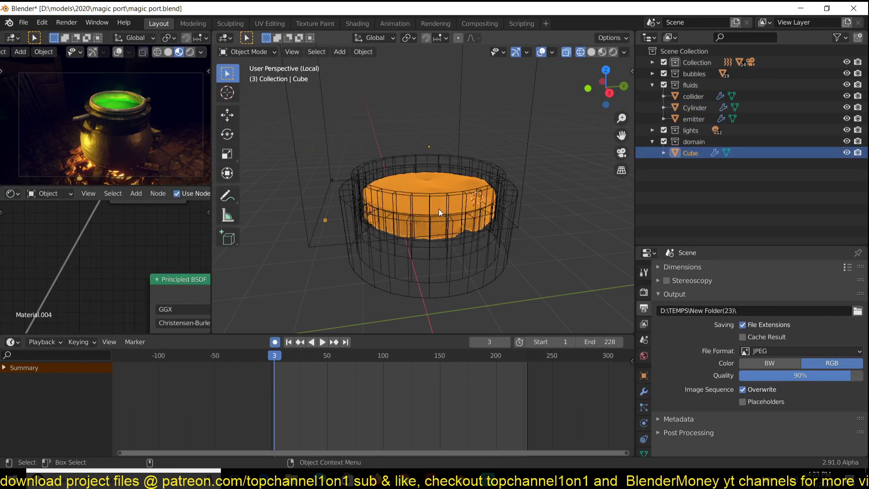
{"action": "left_click", "coordinate": [644, 391]}
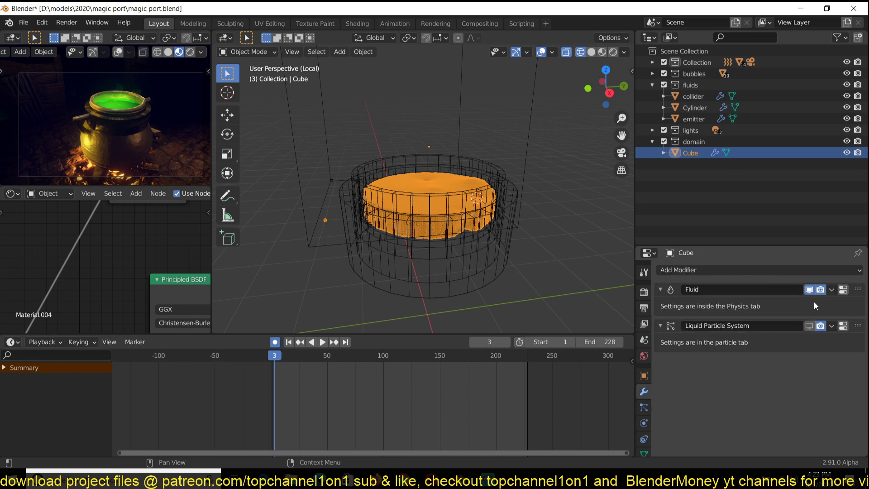
{"action": "left_click", "coordinate": [809, 327]}
{"action": "left_click", "coordinate": [544, 263]}
{"action": "scroll", "coordinate": [554, 262], "scroll_direction": "up", "scroll_amount": 2}
{"action": "scroll", "coordinate": [554, 262], "scroll_direction": "down", "scroll_amount": 2}
{"action": "scroll", "coordinate": [554, 262], "scroll_direction": "up", "scroll_amount": 2}
{"action": "scroll", "coordinate": [570, 250], "scroll_direction": "down", "scroll_amount": 1}
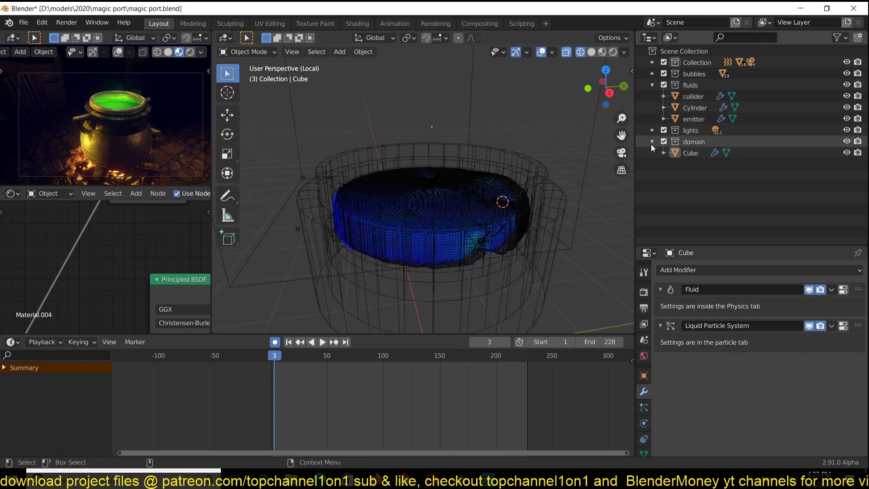
- Leave local view and select the cauldron mesh in front orthographic wireframe display
{"action": "left_click", "coordinate": [652, 131]}
{"action": "left_click", "coordinate": [652, 130]}
{"action": "scroll", "coordinate": [492, 216], "scroll_direction": "down", "scroll_amount": 3}
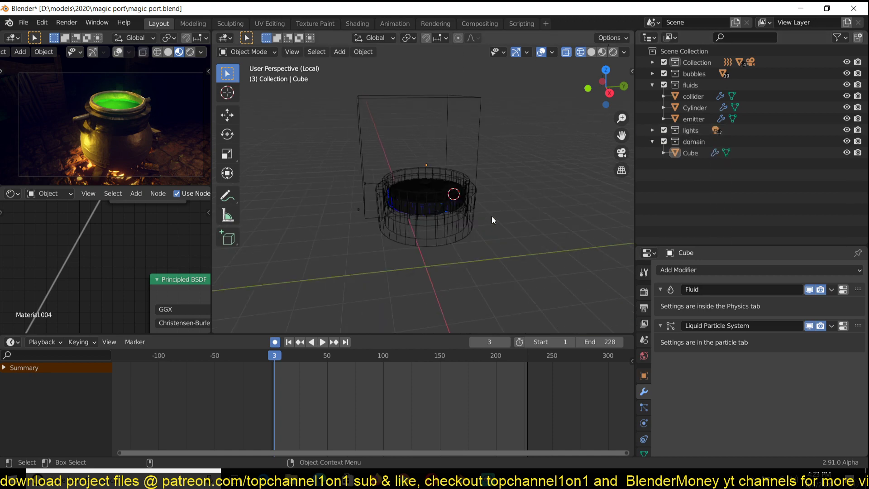
{"action": "key", "text": "KP_Divide"}
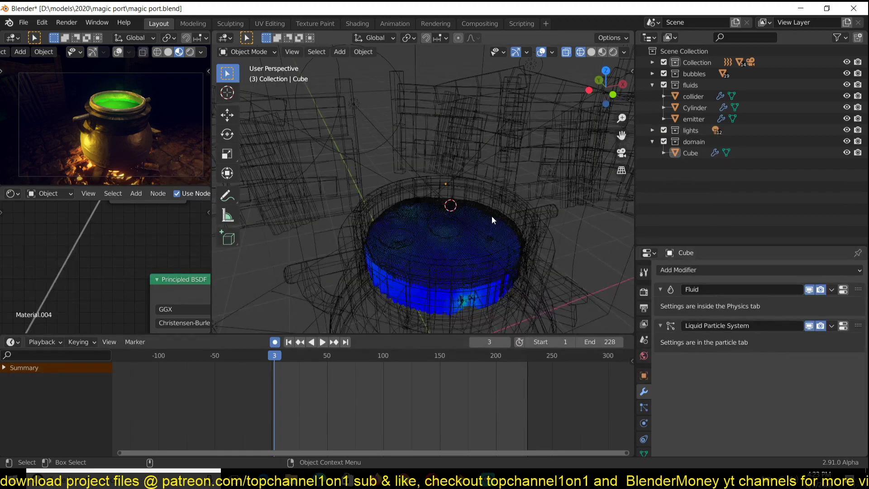
{"action": "key", "text": "z"}
{"action": "mouse_move", "coordinate": [590, 211]}
{"action": "middle_mouse_down"}
{"action": "mouse_move", "coordinate": [555, 167]}
{"action": "mouse_move", "coordinate": [523, 149]}
{"action": "middle_mouse_up"}
{"action": "key", "text": "KP_1"}
{"action": "key", "text": "z"}
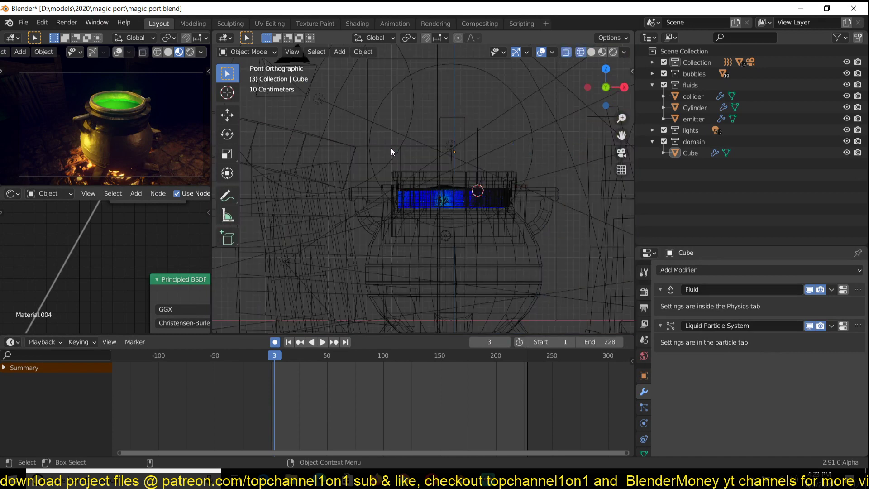
{"action": "left_click", "coordinate": [522, 245]}
{"action": "left_click", "coordinate": [533, 250]}
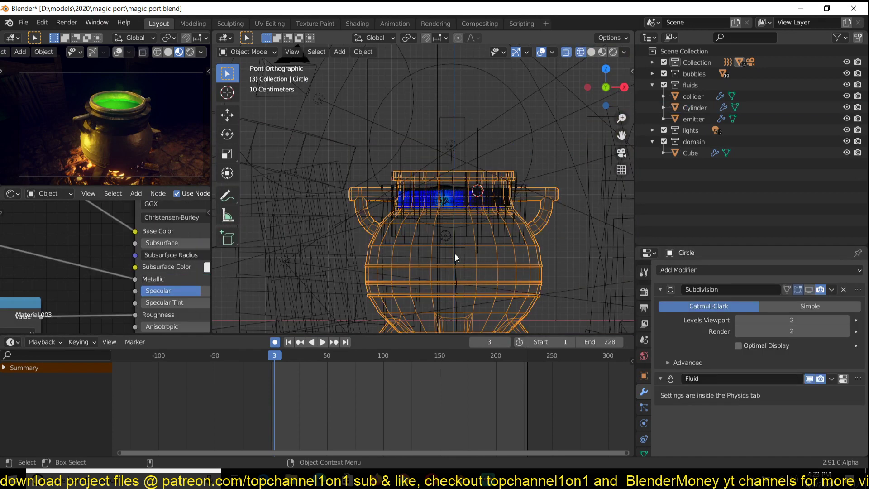
{"action": "scroll", "coordinate": [421, 220], "scroll_direction": "down", "scroll_amount": 1}
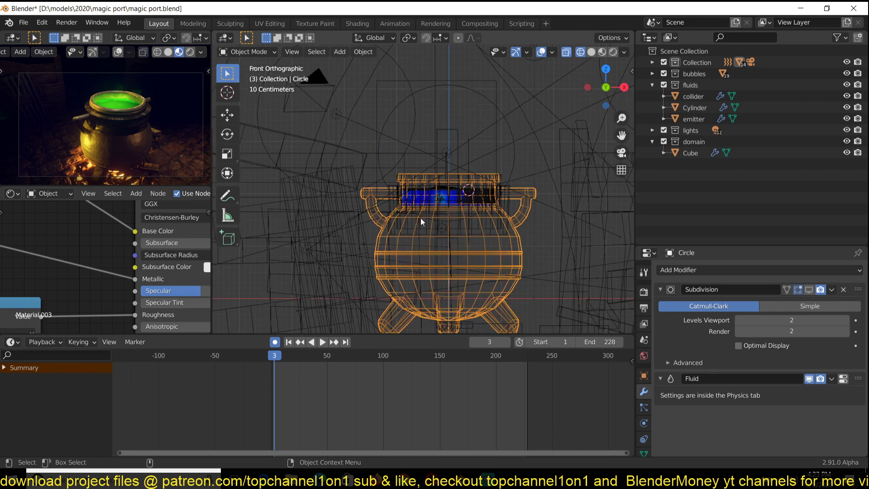
- Switch to solid shading, select the Cylinder band around the cauldron's neck, and check it in local view
{"action": "scroll", "coordinate": [429, 197], "scroll_direction": "up", "scroll_amount": 4}
{"action": "scroll", "coordinate": [432, 202], "scroll_direction": "down", "scroll_amount": 4}
{"action": "scroll", "coordinate": [435, 205], "scroll_direction": "up", "scroll_amount": 4}
{"action": "mouse_move", "coordinate": [434, 205]}
{"action": "middle_mouse_down"}
{"action": "mouse_move", "coordinate": [447, 223]}
{"action": "mouse_move", "coordinate": [455, 208]}
{"action": "mouse_move", "coordinate": [432, 257]}
{"action": "middle_mouse_up"}
{"action": "key", "text": "z"}
{"action": "left_click", "coordinate": [491, 210]}
{"action": "scroll", "coordinate": [458, 211], "scroll_direction": "down", "scroll_amount": 3}
{"action": "left_click", "coordinate": [459, 214]}
{"action": "key", "text": "KP_Divide"}
{"action": "key", "text": "KP_Divide"}
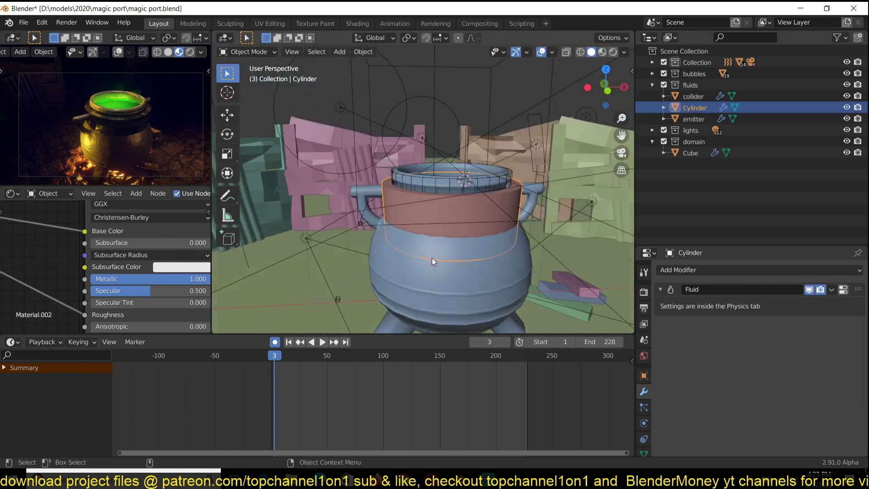
- Select the cauldron body and review its fluid effector physics settings
{"action": "left_click", "coordinate": [391, 216]}
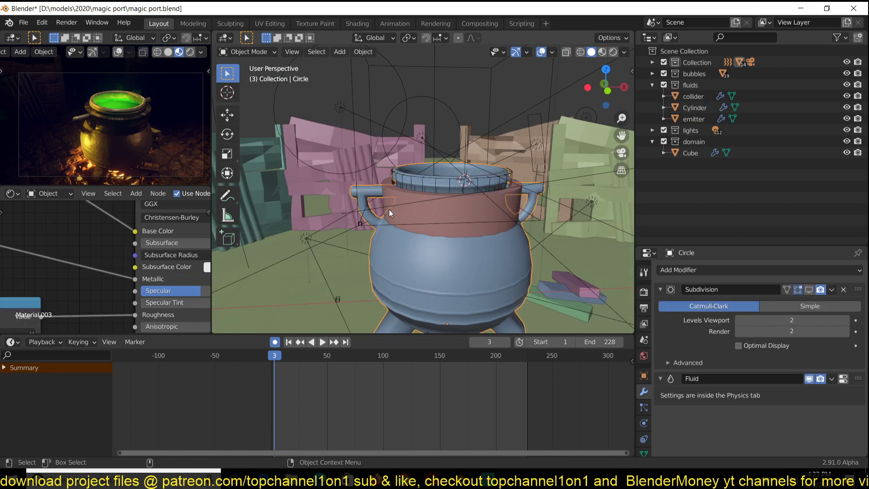
{"action": "left_click", "coordinate": [645, 424]}
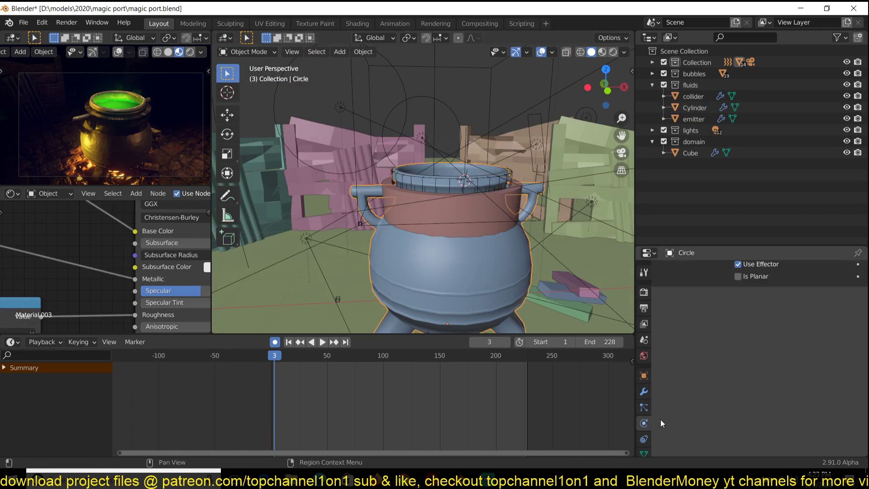
{"action": "scroll", "coordinate": [713, 325], "scroll_direction": "up", "scroll_amount": 5}
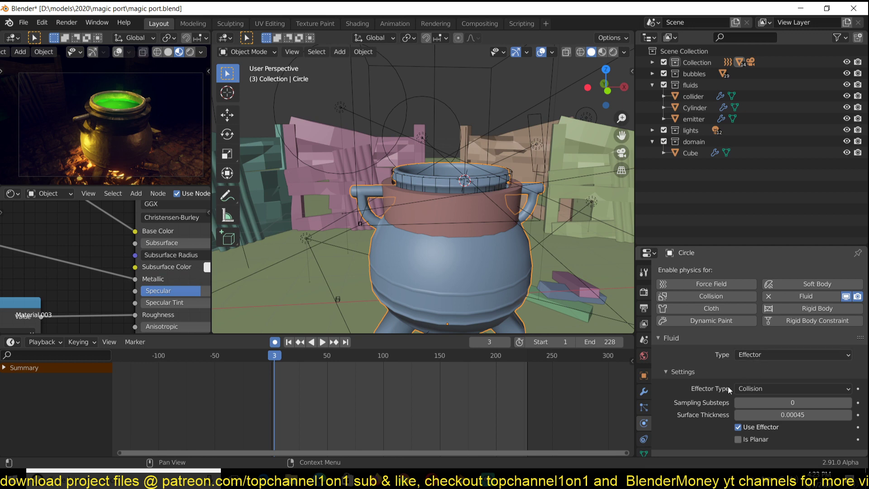
{"action": "scroll", "coordinate": [531, 232], "scroll_direction": "up", "scroll_amount": 4}
{"action": "middle_click_drag", "start_coordinate": [543, 181], "coordinate": [550, 215]}
{"action": "scroll", "coordinate": [507, 215], "scroll_direction": "down", "scroll_amount": 3}
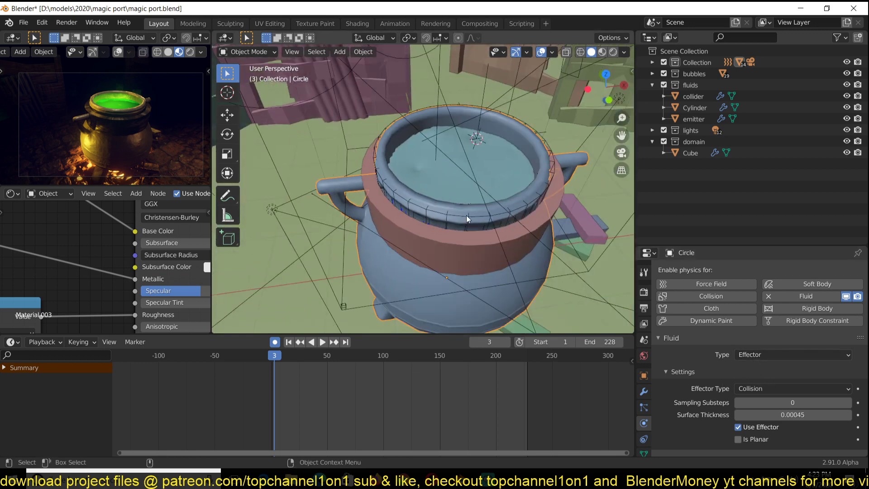
- Compare the fluid effector settings of the collider with the cauldron's, and view the cauldron isolated
{"action": "middle_click_drag", "start_coordinate": [388, 181], "coordinate": [362, 131]}
{"action": "middle_click_drag", "start_coordinate": [413, 245], "coordinate": [398, 180]}
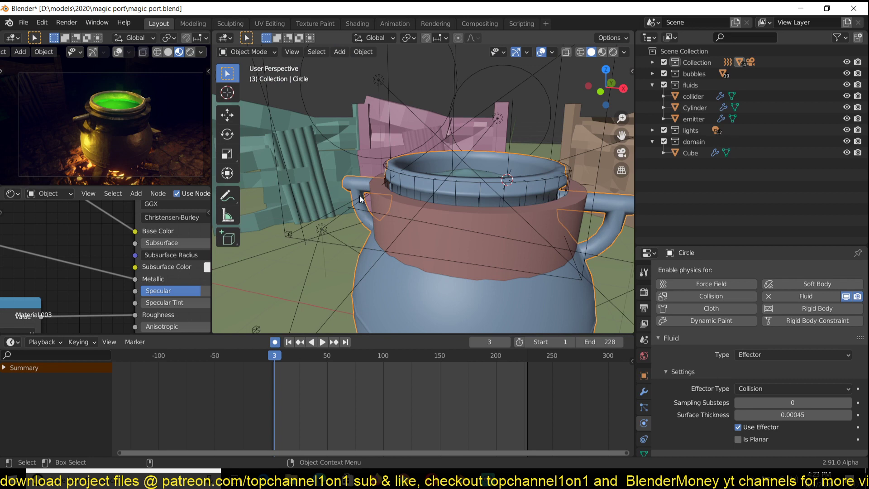
{"action": "middle_click_drag", "start_coordinate": [359, 201], "coordinate": [425, 207]}
{"action": "left_click", "coordinate": [424, 206]}
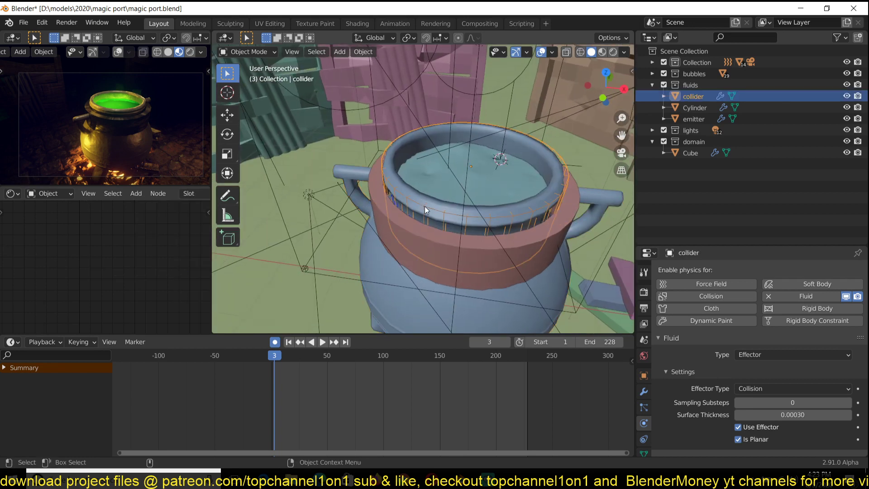
{"action": "left_click", "coordinate": [376, 250]}
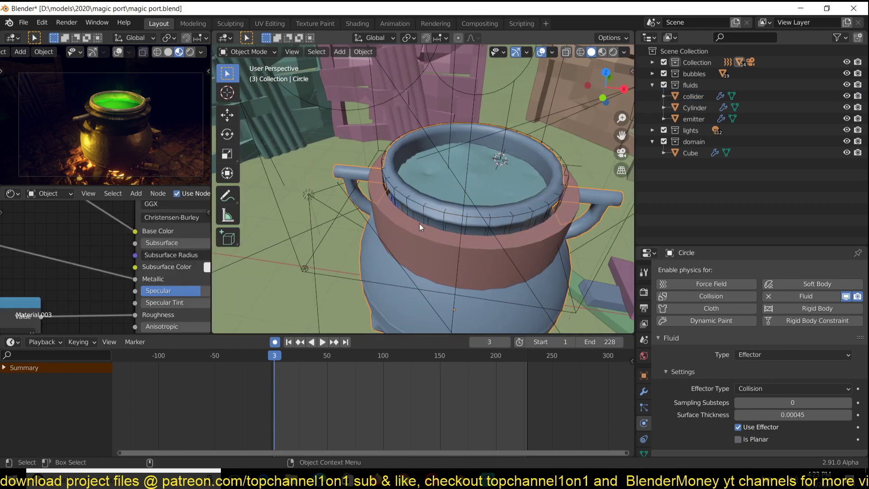
{"action": "key", "text": "KP_Divide"}
{"action": "key", "text": "KP_Divide"}
- Launch a second Blender instance and dismiss its splash screen
{"action": "right_click", "coordinate": [459, 480]}
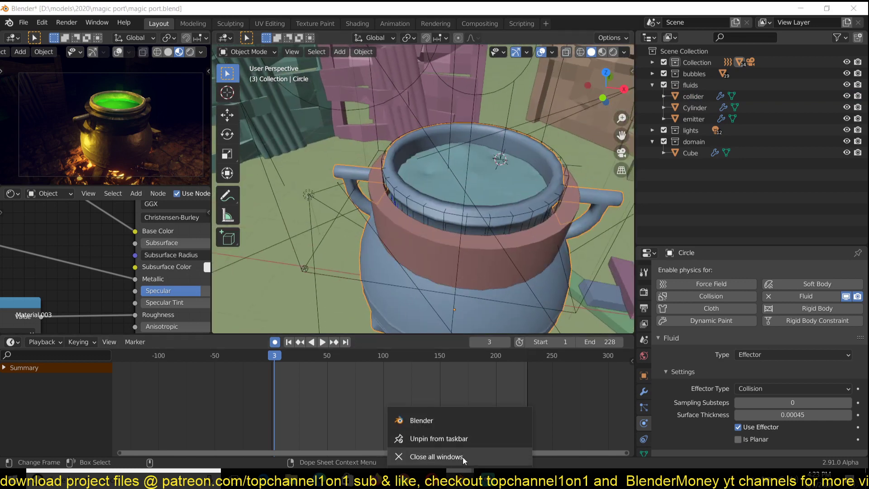
{"action": "left_click", "coordinate": [462, 419]}
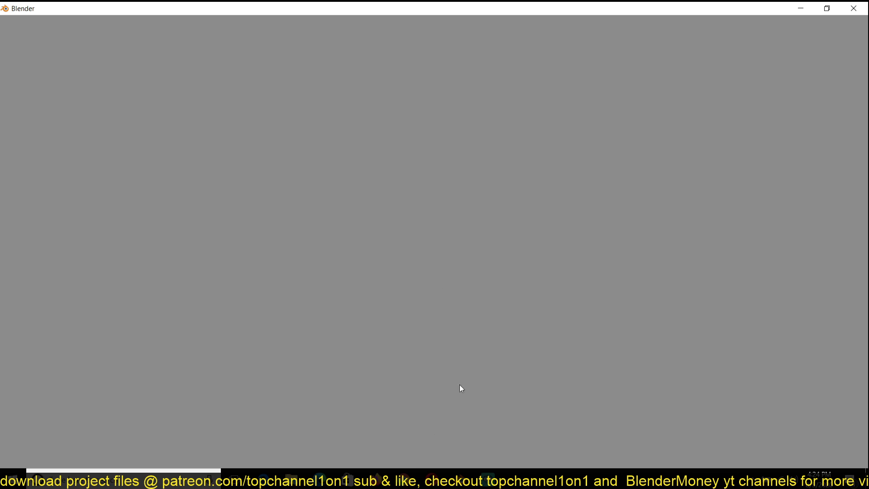
{"action": "mouse_move", "coordinate": [460, 474]}
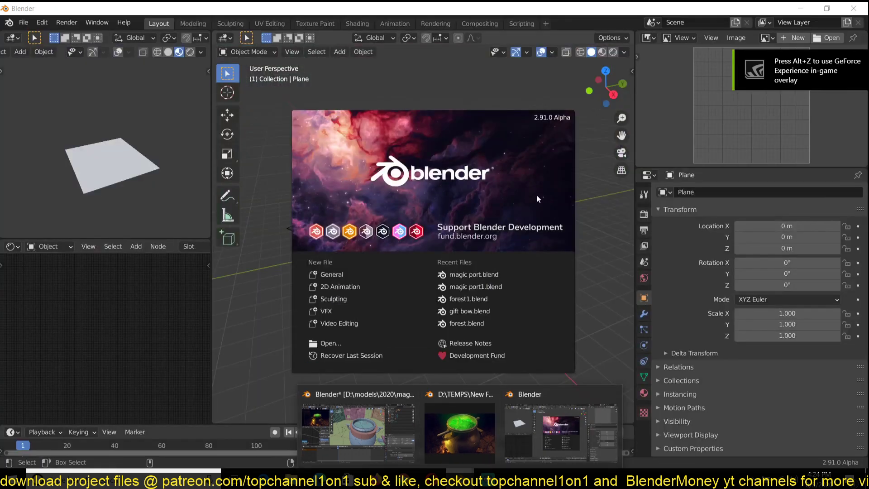
{"action": "left_click", "coordinate": [582, 185]}
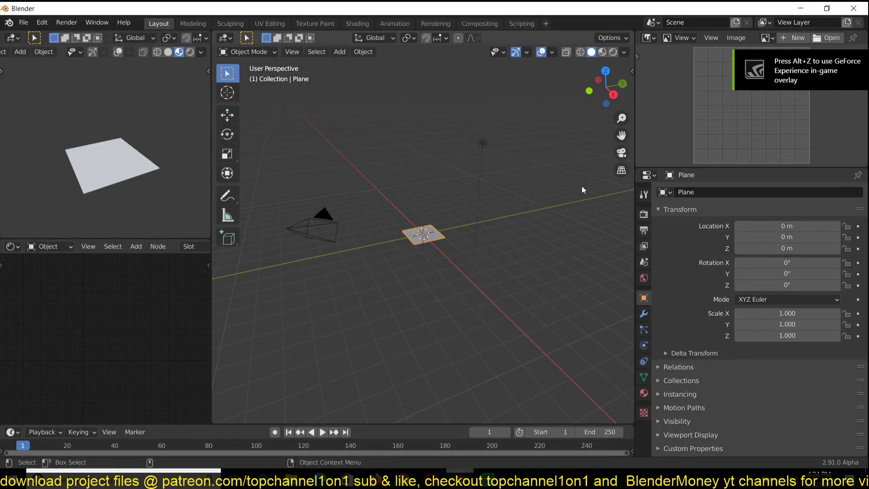
- Delete the default plane and add a mesh cylinder in front orthographic view
{"action": "key", "text": "KP_1"}
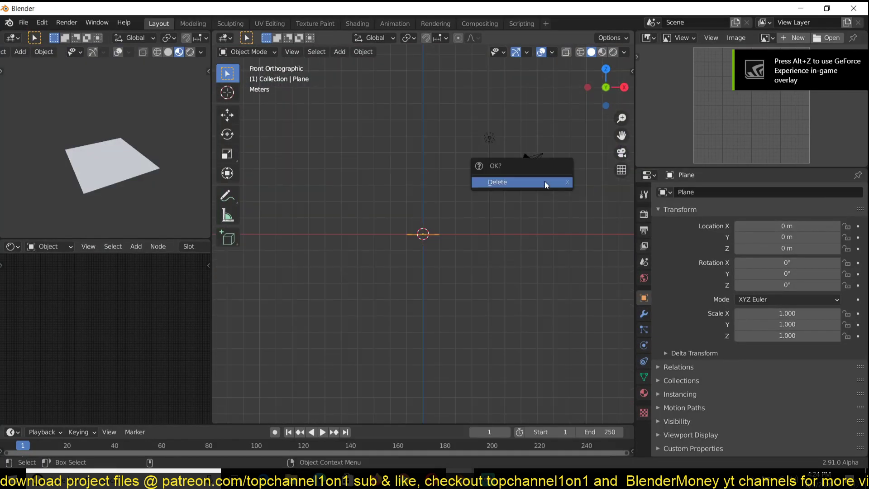
{"action": "key", "text": "Delete"}
{"action": "scroll", "coordinate": [392, 230], "scroll_direction": "up", "scroll_amount": 3}
{"action": "key", "text": "shift+a"}
{"action": "mouse_move", "coordinate": [392, 230]}
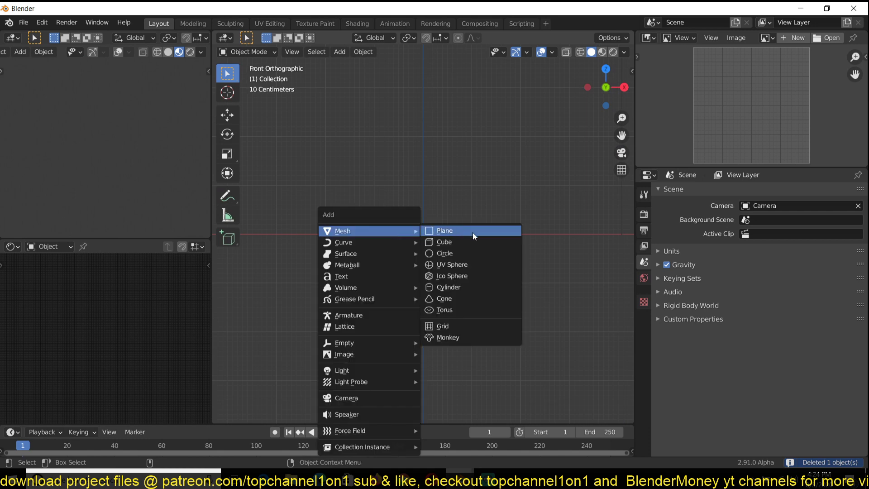
{"action": "left_click", "coordinate": [459, 289]}
- Scale the cylinder to about 0.780 in X and Y, flattening it to about 0.315 in Z
{"action": "key", "text": "s"}
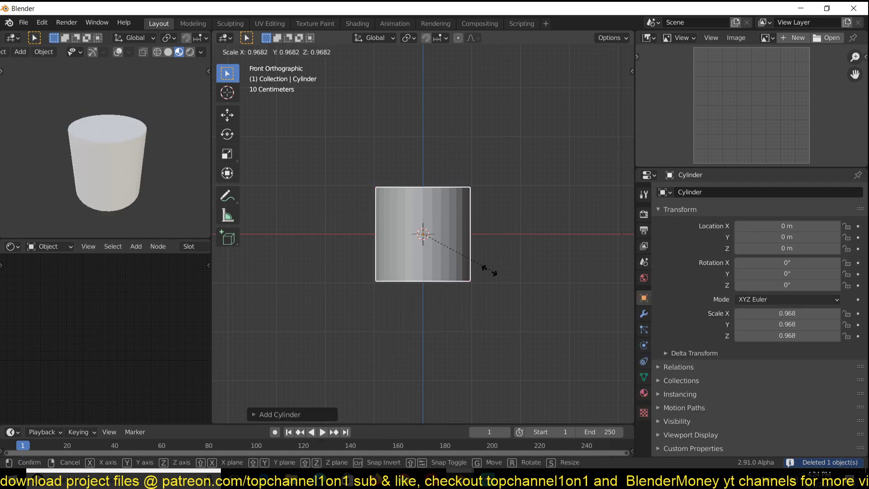
{"action": "key", "text": "z"}
{"action": "left_click", "coordinate": [442, 253]}
{"action": "scroll", "coordinate": [441, 254], "scroll_direction": "up", "scroll_amount": 3}
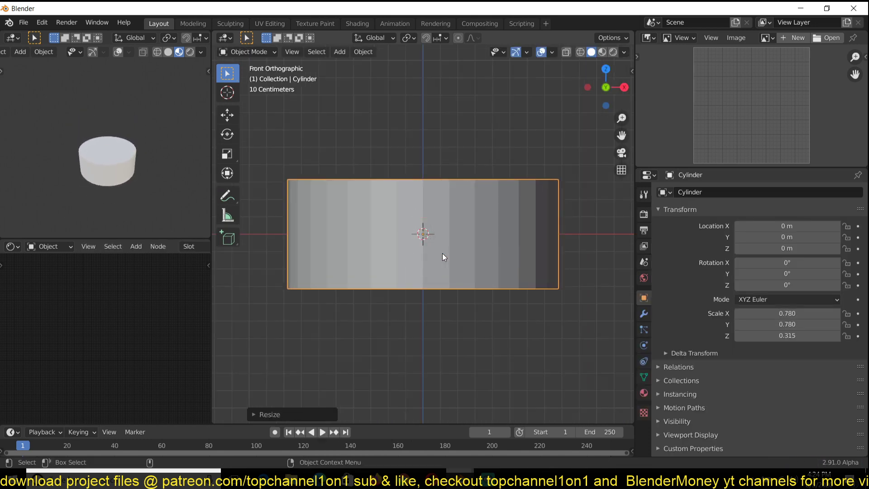
- Delete the cylinder's top face to leave it open like a container
{"action": "middle_click_drag", "start_coordinate": [442, 254], "coordinate": [505, 224]}
{"action": "key", "text": "Tab"}
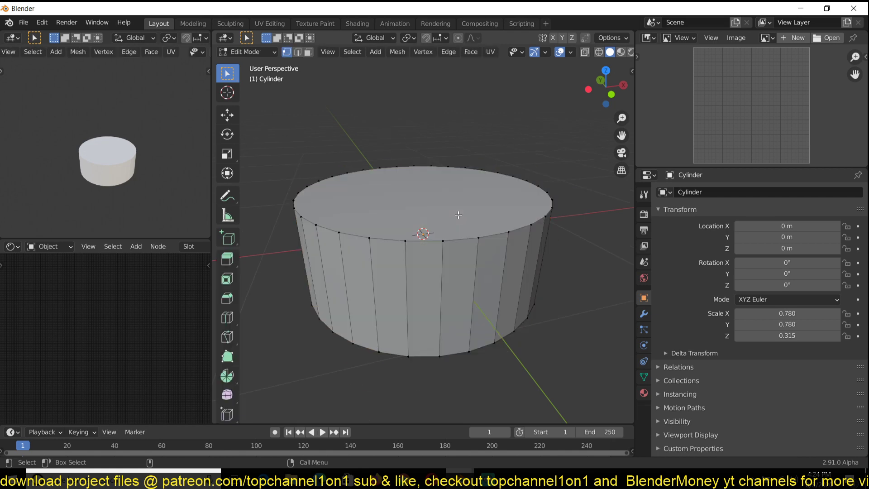
{"action": "left_click", "coordinate": [429, 218]}
{"action": "key", "text": "x"}
{"action": "left_click", "coordinate": [398, 248]}
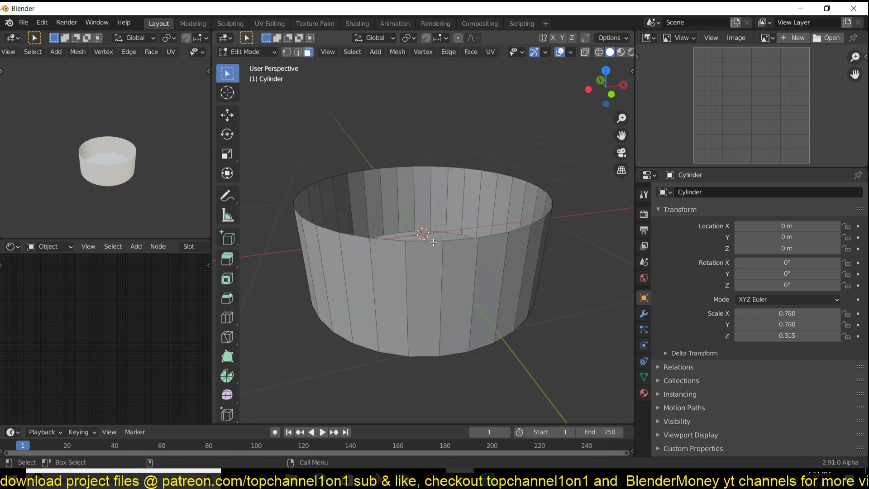
{"action": "key", "text": "Tab"}
- Add a Solidify modifier with a thickness of 0.058 m to the open cylinder and apply it
{"action": "middle_click_drag", "start_coordinate": [367, 260], "coordinate": [376, 251]}
{"action": "middle_click_drag", "start_coordinate": [443, 280], "coordinate": [445, 305]}
{"action": "key", "text": "Tab"}
{"action": "key", "text": "Tab"}
{"action": "left_click", "coordinate": [644, 313]}
{"action": "left_click", "coordinate": [708, 192]}
{"action": "left_click", "coordinate": [632, 364]}
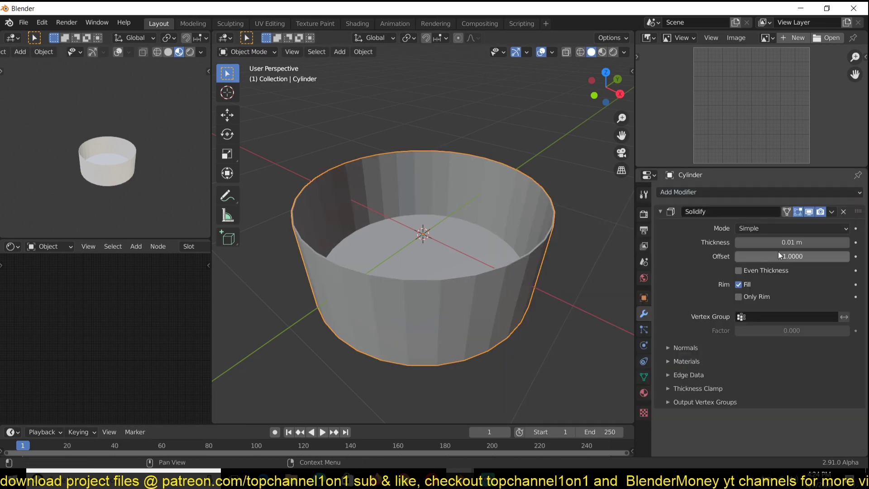
{"action": "mouse_move", "coordinate": [792, 242]}
{"action": "left_mouse_down"}
{"action": "mouse_move", "coordinate": [811, 243]}
{"action": "mouse_move", "coordinate": [787, 242]}
{"action": "mouse_move", "coordinate": [800, 242]}
{"action": "left_mouse_up"}
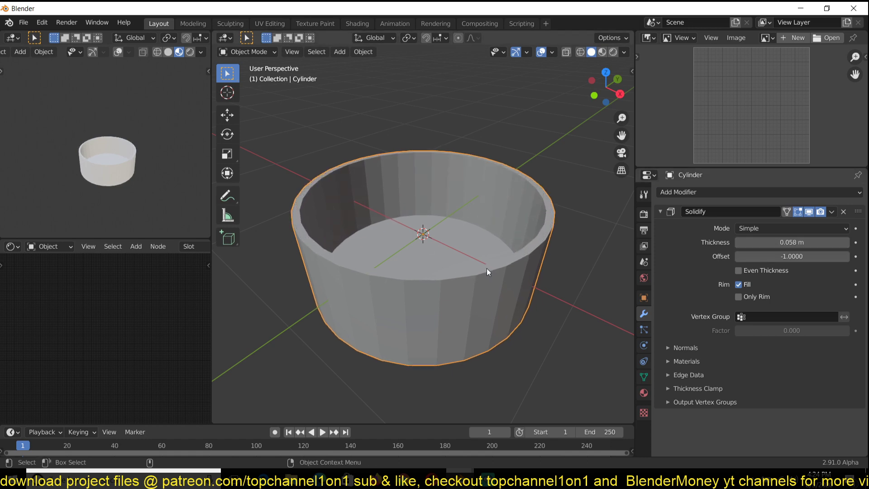
{"action": "key", "text": "ctrl+a"}
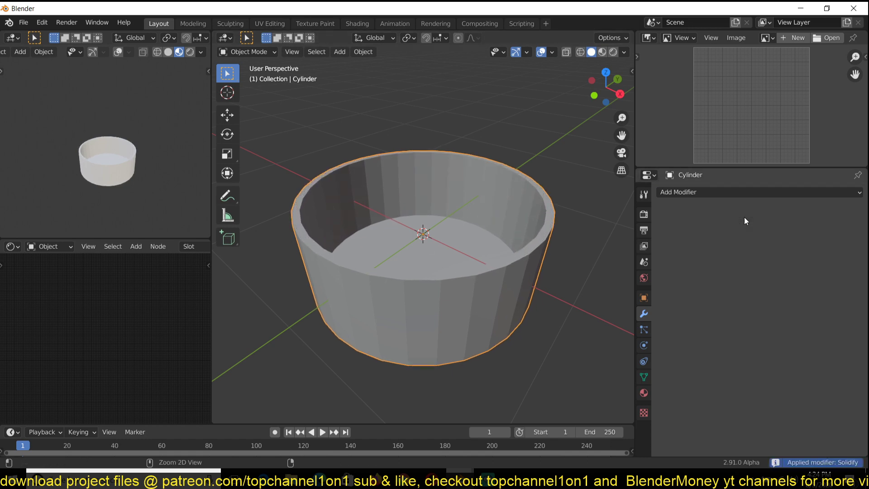
- Shade the container smooth and set the solid viewport colour to Random
{"action": "right_click", "coordinate": [453, 274]}
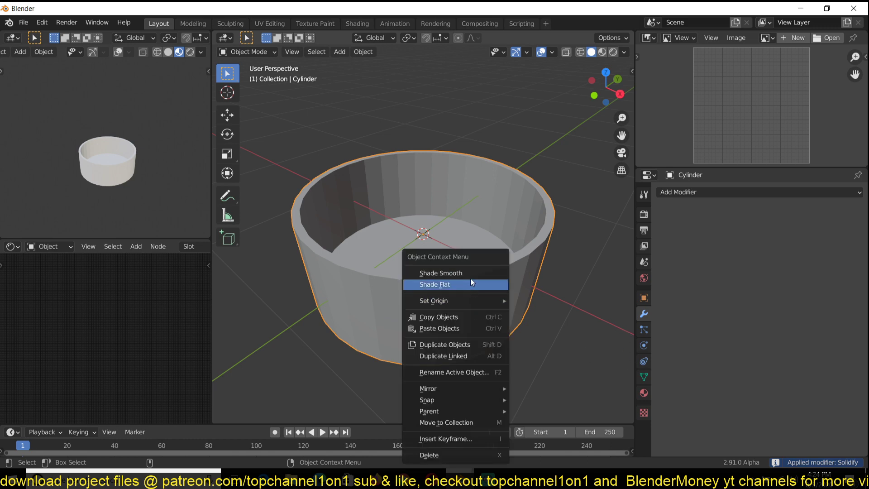
{"action": "left_click", "coordinate": [471, 275]}
{"action": "left_click", "coordinate": [625, 52]}
{"action": "left_click", "coordinate": [620, 203]}
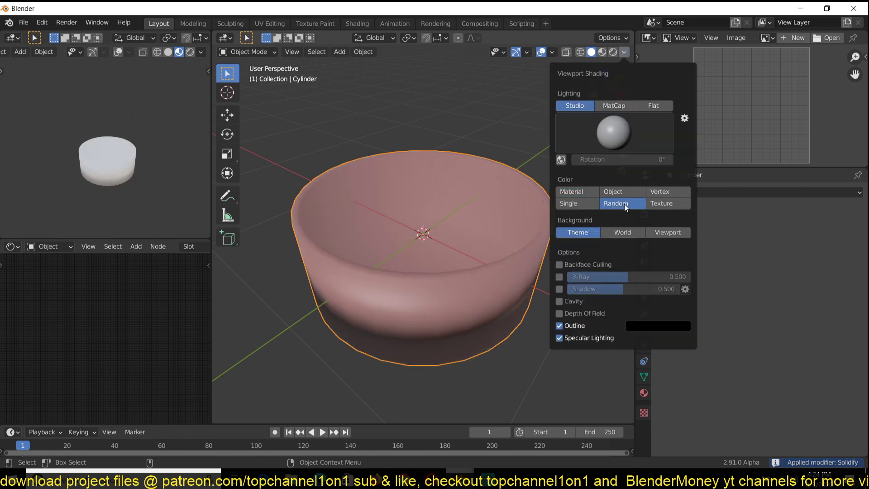
- Turn on Auto Smooth at 30° for the container's normals and raise the container along Z above the grid floor
{"action": "left_click", "coordinate": [644, 377]}
{"action": "left_click", "coordinate": [677, 385]}
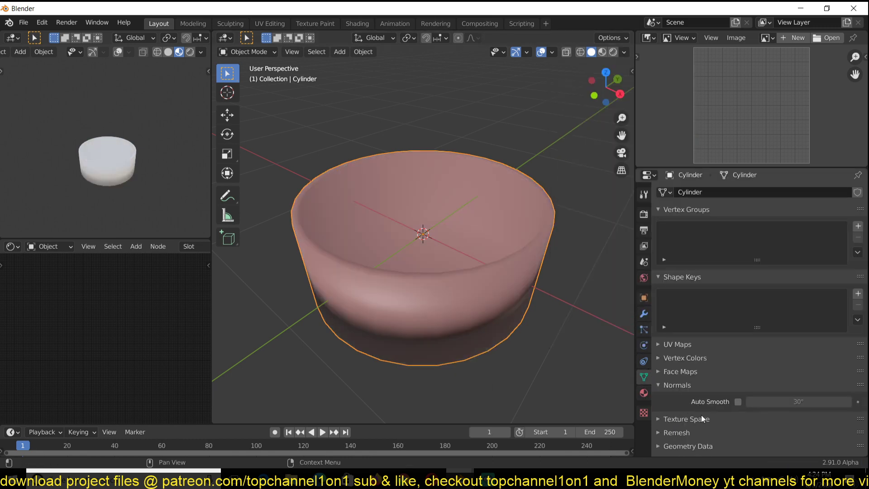
{"action": "left_click", "coordinate": [738, 401]}
{"action": "middle_click_drag", "start_coordinate": [482, 213], "coordinate": [484, 273]}
{"action": "key", "text": "g"}
{"action": "key", "text": "z"}
{"action": "left_click", "coordinate": [480, 218]}
{"action": "middle_click_drag", "start_coordinate": [408, 176], "coordinate": [414, 200]}
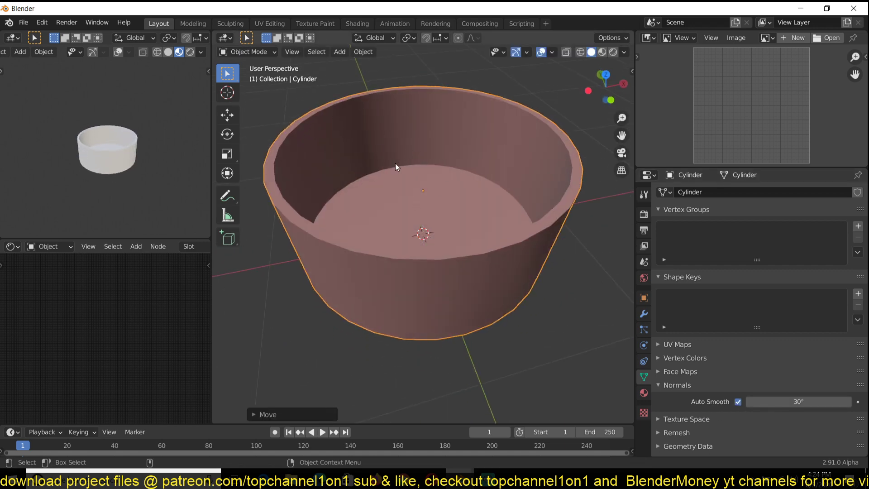
- Add a second cylinder at the centre and scale it down slightly to fit within the container's inner walls
{"action": "key", "text": "KP_7"}
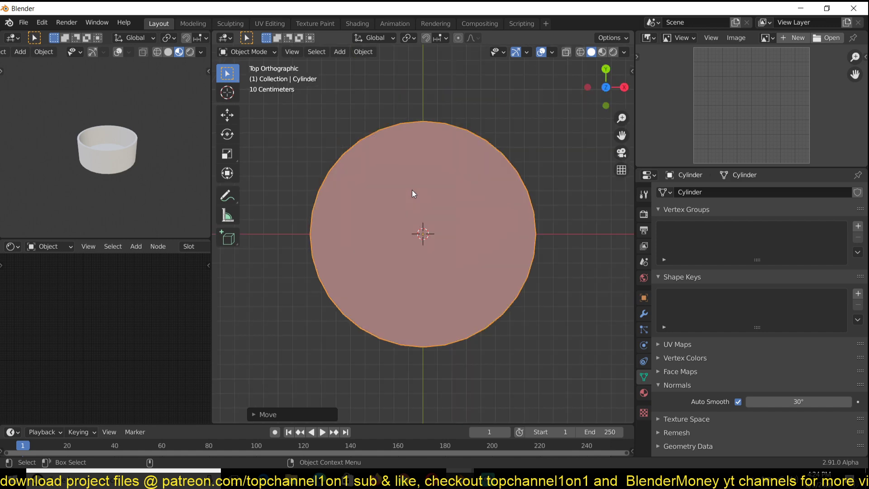
{"action": "key", "text": "shift+a"}
{"action": "mouse_move", "coordinate": [415, 190]}
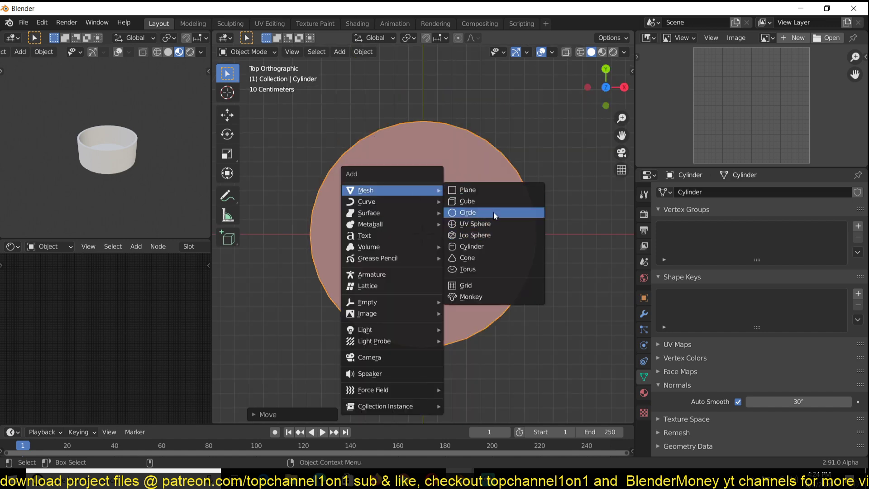
{"action": "left_click", "coordinate": [482, 246]}
{"action": "middle_click_drag", "start_coordinate": [484, 243], "coordinate": [545, 235]}
{"action": "key", "text": "s"}
{"action": "right_click", "coordinate": [515, 266]}
{"action": "key", "text": "s"}
{"action": "left_click", "coordinate": [498, 279]}
- Flatten the inner cylinder to about 0.34 in Z and raise it along Z so it sits inside the container
{"action": "key", "text": "s"}
{"action": "key", "text": "z"}
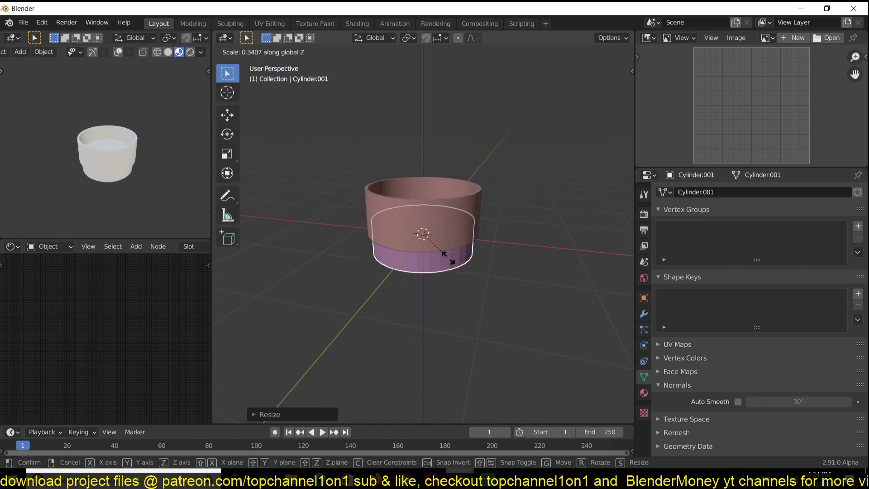
{"action": "left_click", "coordinate": [455, 254]}
{"action": "key", "text": "g"}
{"action": "key", "text": "z"}
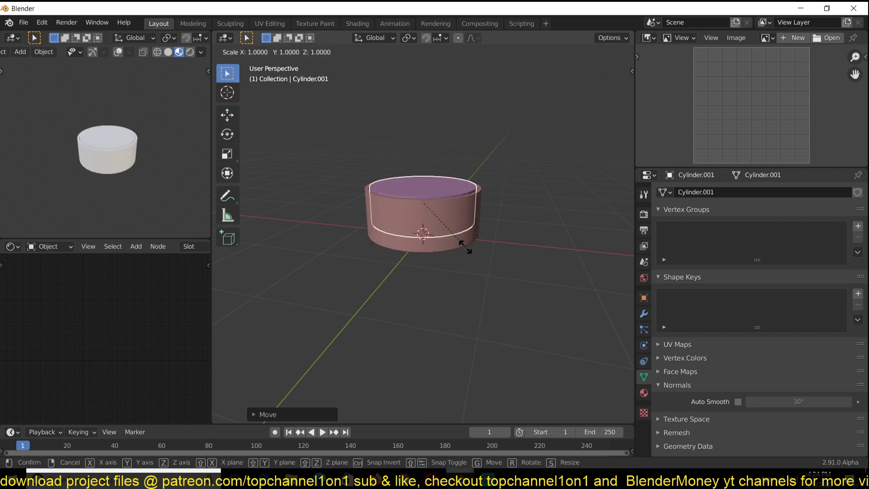
{"action": "left_click", "coordinate": [461, 245]}
- Check in wireframe display how the inner cylinder fits inside the container, and return to solid display
{"action": "key", "text": "z"}
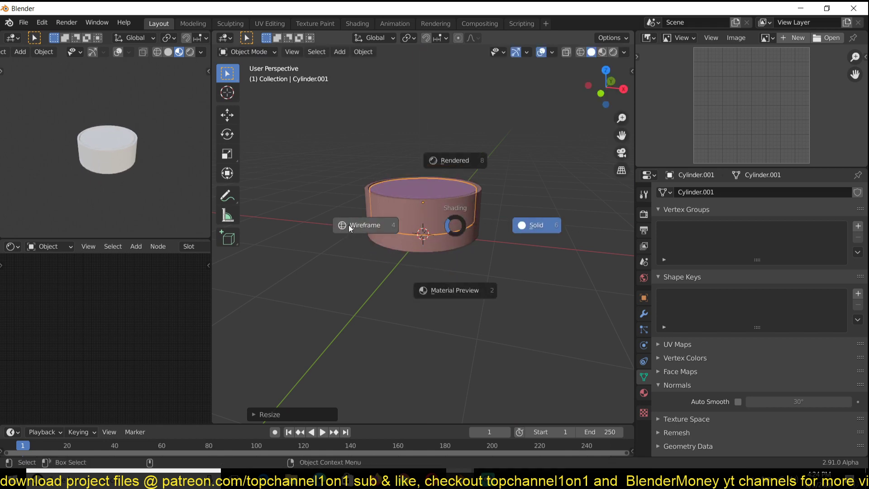
{"action": "left_click", "coordinate": [350, 225]}
{"action": "middle_click_drag", "start_coordinate": [474, 229], "coordinate": [420, 200]}
{"action": "left_click", "coordinate": [420, 200]}
{"action": "left_click", "coordinate": [423, 202]}
{"action": "left_click", "coordinate": [431, 205]}
{"action": "left_click", "coordinate": [461, 208]}
{"action": "key", "text": "z"}
{"action": "left_click", "coordinate": [537, 221]}
{"action": "middle_click_drag", "start_coordinate": [538, 225], "coordinate": [468, 248]}
- Add Fluid physics to the outer container and set its type to Effector
{"action": "left_click", "coordinate": [473, 251]}
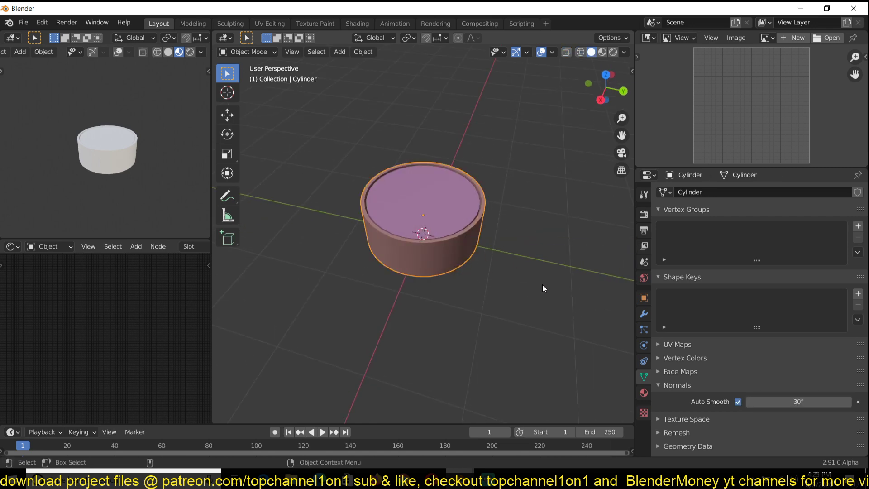
{"action": "left_click", "coordinate": [643, 346]}
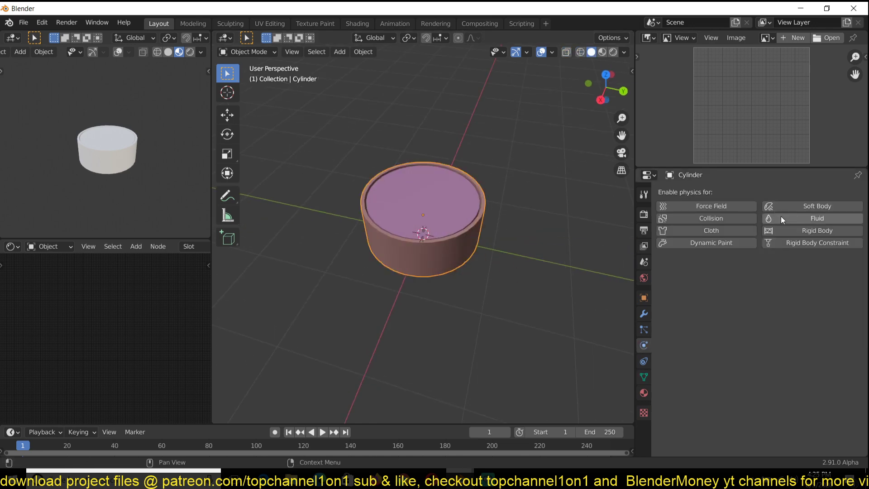
{"action": "left_click", "coordinate": [798, 219]}
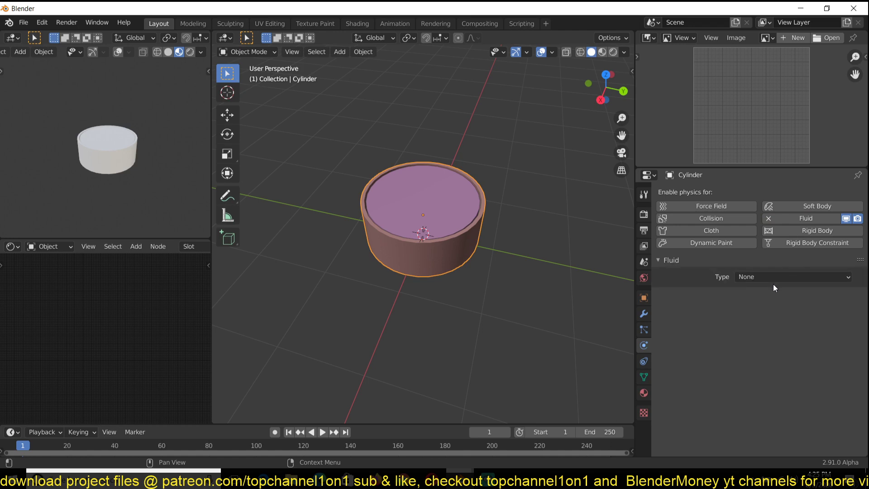
{"action": "left_click", "coordinate": [790, 278]}
{"action": "left_click", "coordinate": [786, 326]}
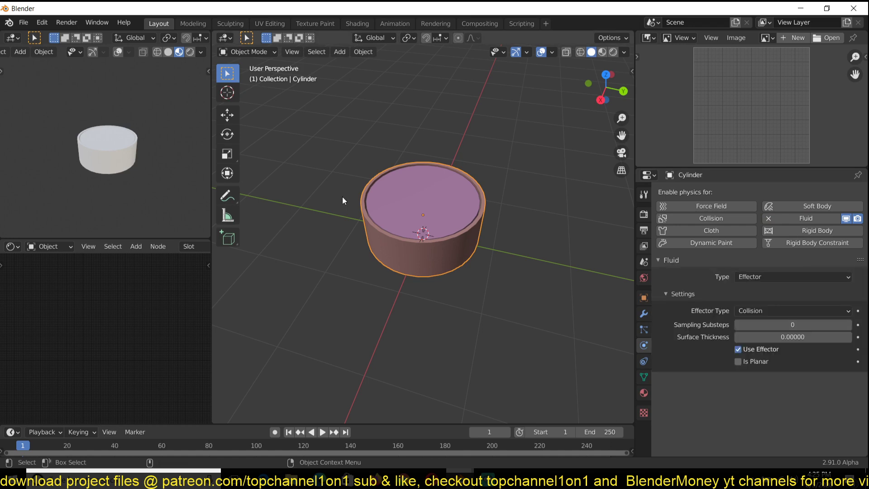
- Enable Is Planar for the container's collision effector and set its surface thickness to 0.00490
{"action": "scroll", "coordinate": [442, 212], "scroll_direction": "up", "scroll_amount": 2}
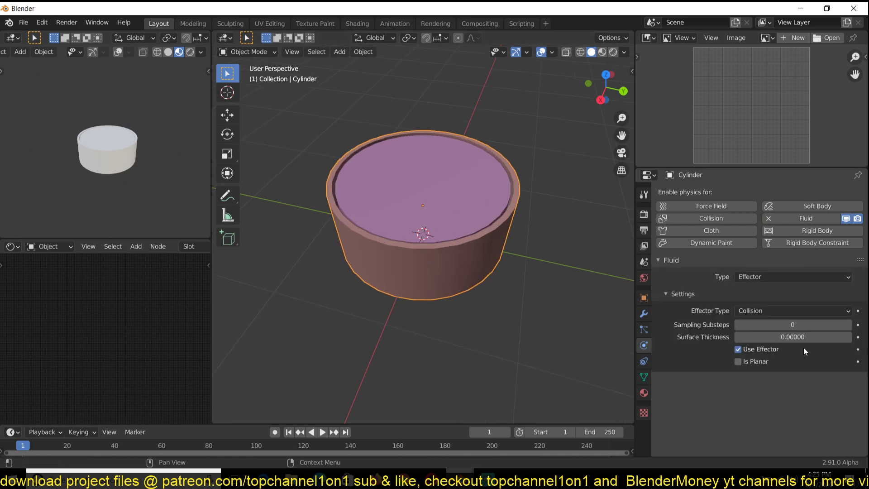
{"action": "left_click_drag", "start_coordinate": [776, 337], "coordinate": [782, 336]}
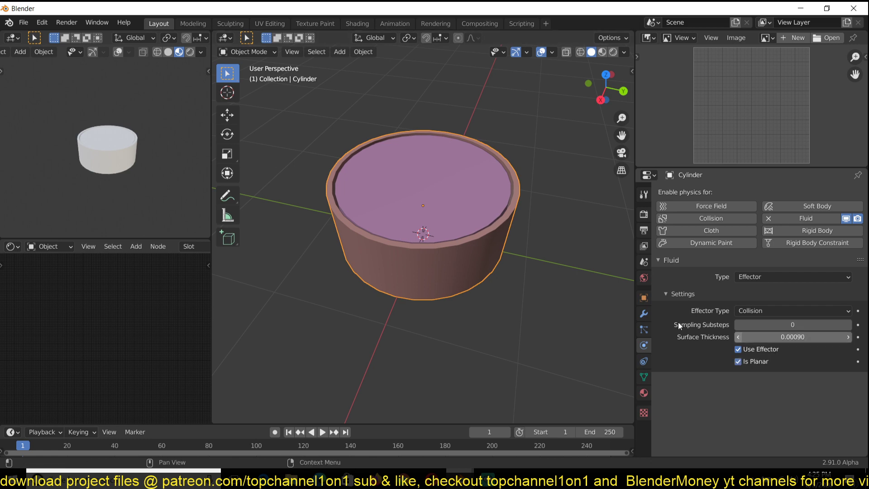
{"action": "middle_click_drag", "start_coordinate": [532, 274], "coordinate": [594, 262]}
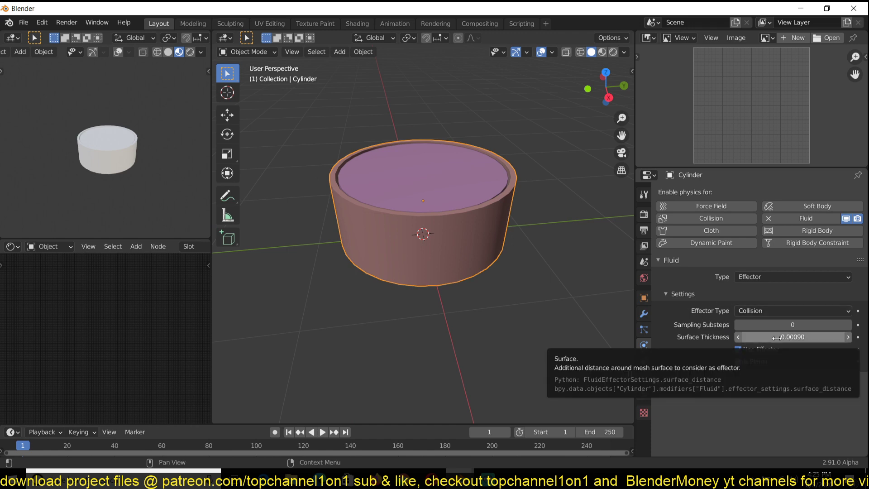
{"action": "left_click_drag", "start_coordinate": [765, 336], "coordinate": [775, 336]}
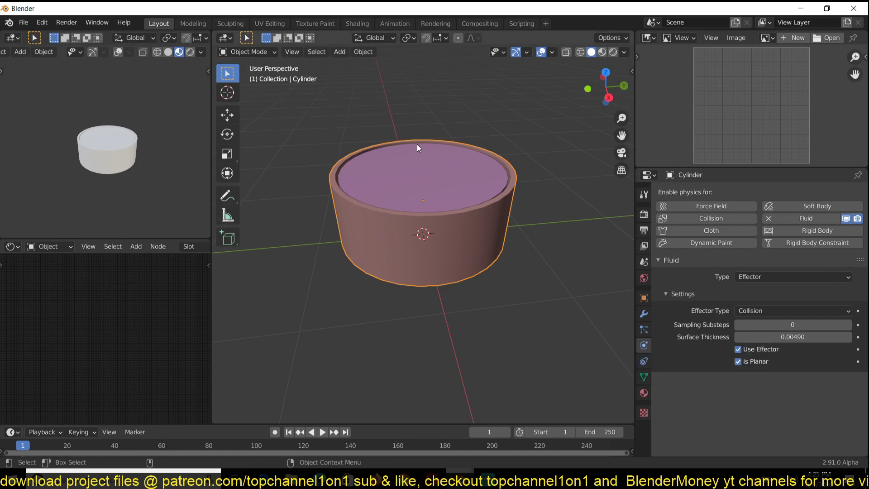
{"action": "key", "text": "ctrl+s"}
{"action": "left_click", "coordinate": [458, 186]}
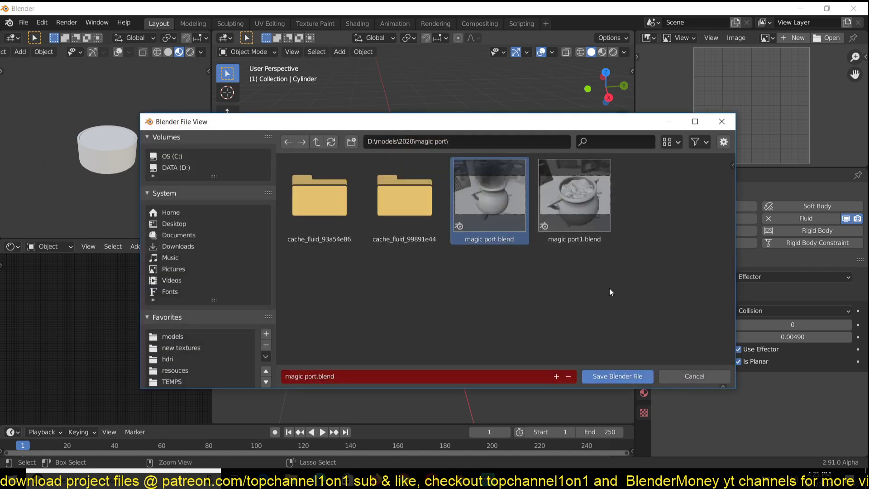
{"action": "left_click", "coordinate": [668, 378]}
- Give the inner cylinder Fluid physics as a Flow object with Liquid flow type and Geometry flow behavior
{"action": "left_click", "coordinate": [484, 188]}
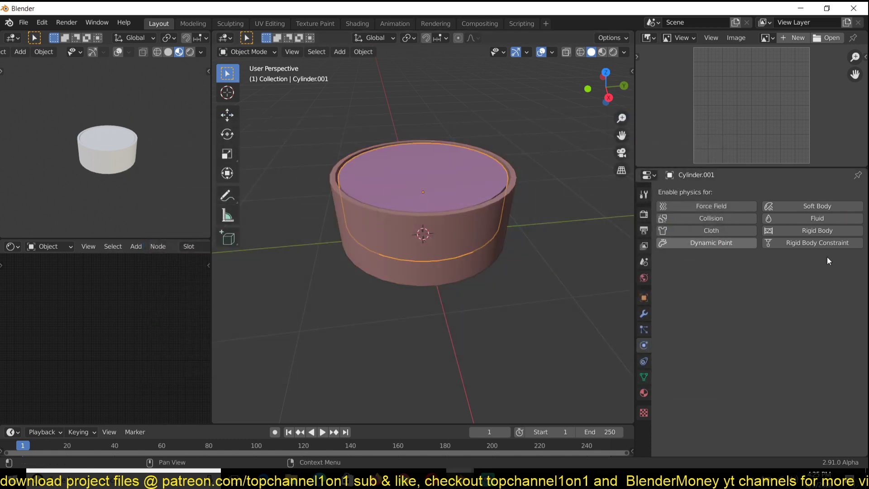
{"action": "left_click", "coordinate": [833, 232]}
{"action": "left_click", "coordinate": [829, 277]}
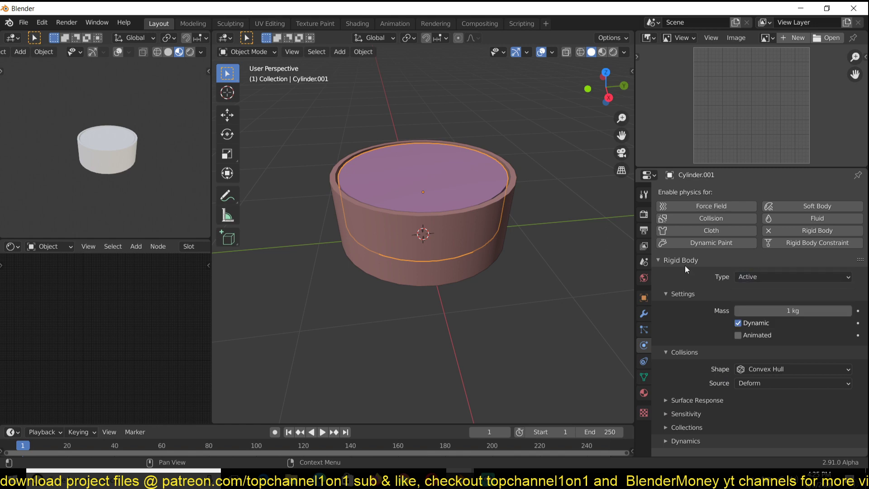
{"action": "left_click", "coordinate": [829, 232]}
{"action": "left_click", "coordinate": [821, 219]}
{"action": "left_click", "coordinate": [818, 277]}
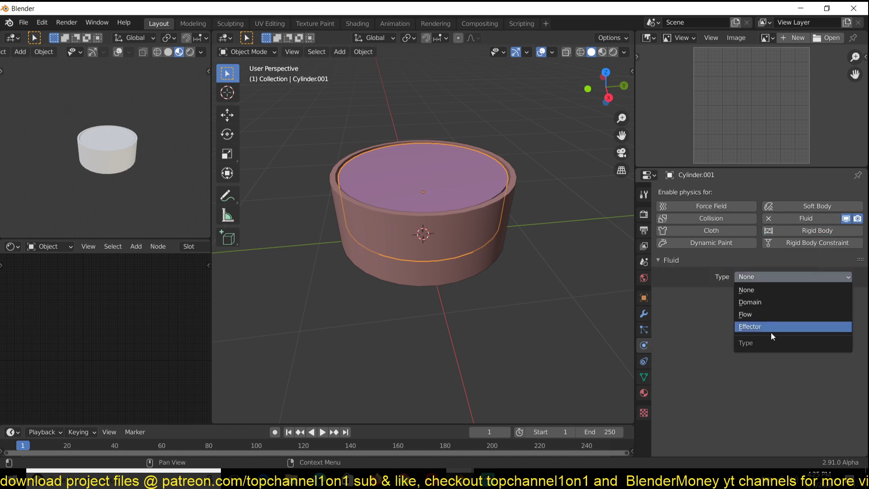
{"action": "left_click", "coordinate": [780, 315]}
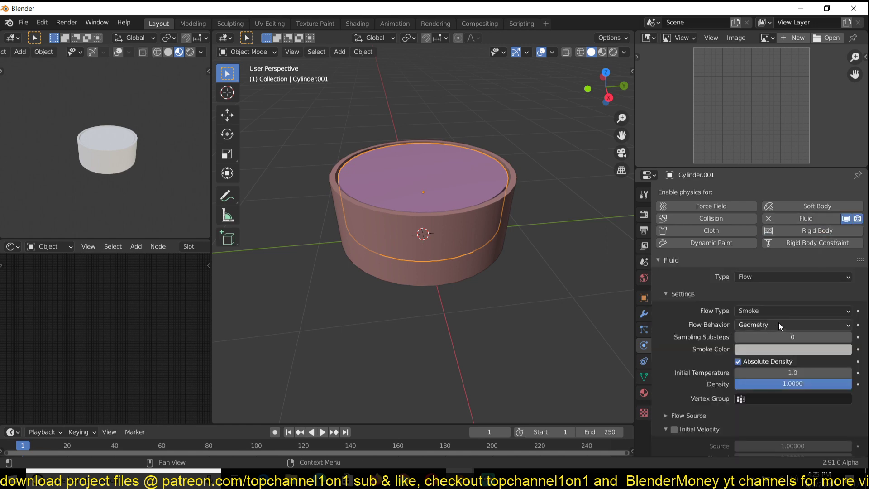
{"action": "left_click", "coordinate": [778, 312]}
{"action": "left_click", "coordinate": [756, 360]}
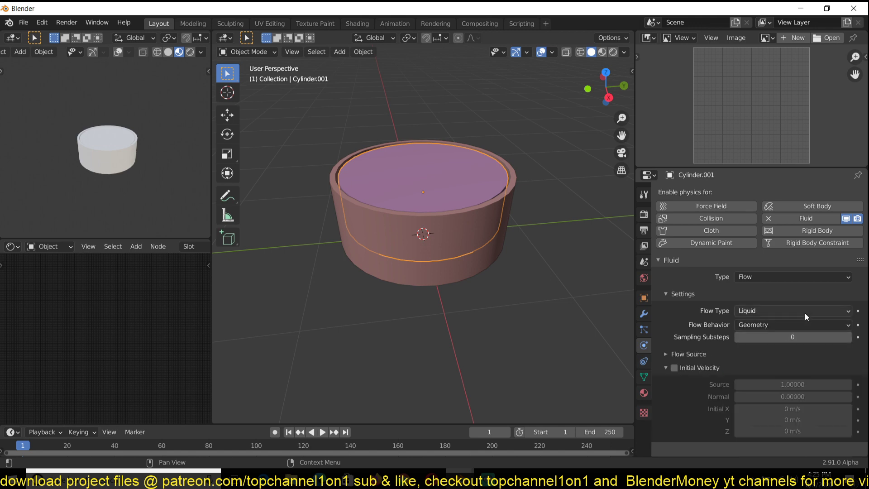
{"action": "left_click", "coordinate": [805, 324]}
{"action": "left_click", "coordinate": [769, 363]}
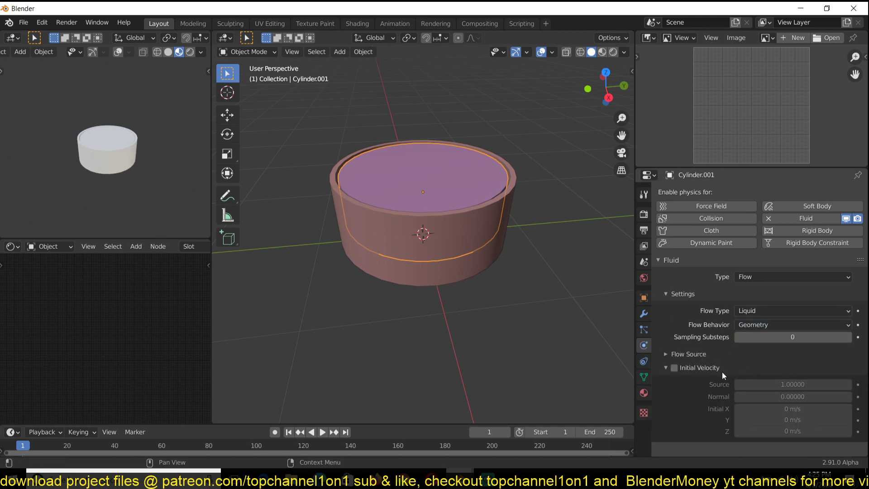
{"action": "key", "text": "shift+z"}
{"action": "scroll", "coordinate": [362, 182], "scroll_direction": "down", "scroll_amount": 5}
{"action": "key", "text": "shift+a"}
{"action": "mouse_move", "coordinate": [384, 179]}
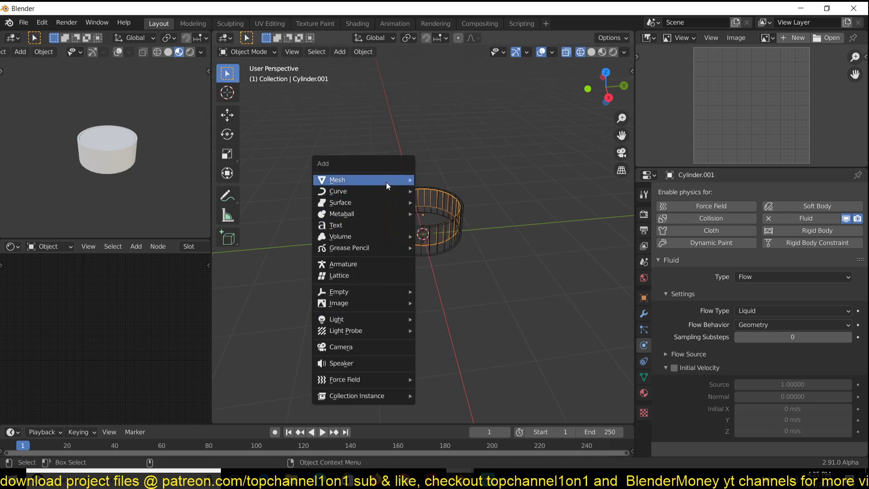
{"action": "key", "text": "z"}
{"action": "left_click", "coordinate": [523, 216]}
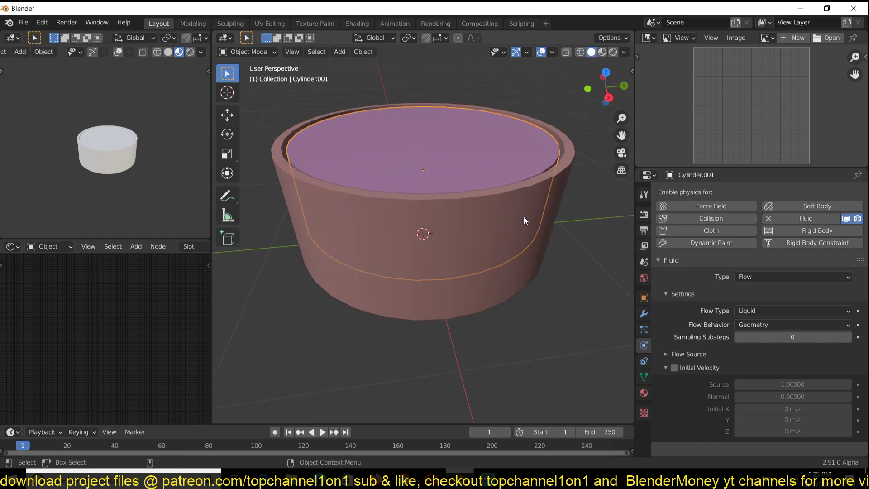
- Add a cube at the centre and scale it up until it is well larger than the container
{"action": "key", "text": "shift+a"}
{"action": "key", "text": "shift+a"}
{"action": "mouse_move", "coordinate": [380, 192]}
{"action": "left_click", "coordinate": [441, 203]}
{"action": "key", "text": "s"}
{"action": "left_click", "coordinate": [479, 255]}
{"action": "scroll", "coordinate": [480, 255], "scroll_direction": "down", "scroll_amount": 3}
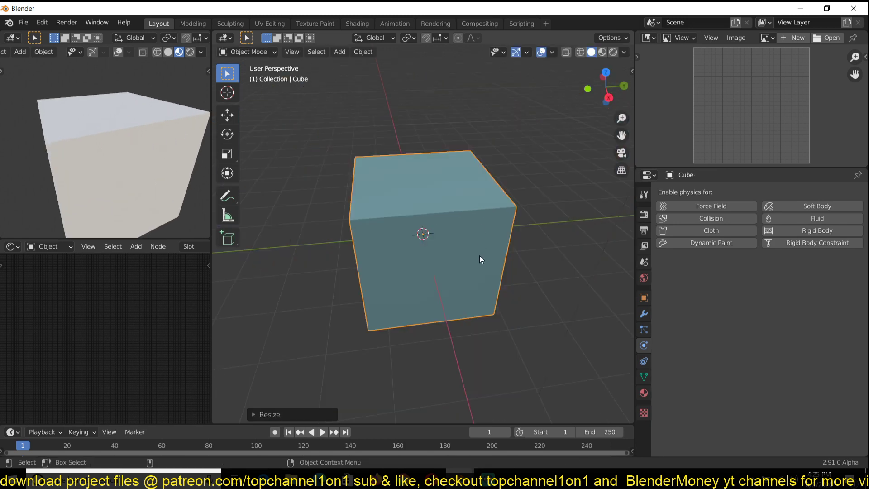
- In wireframe front view, raise the cube along Z so the container sits just above its bottom face
{"action": "key", "text": "KP_0"}
{"action": "key", "text": "KP_5"}
{"action": "key", "text": "KP_1"}
{"action": "key", "text": "alt+z"}
{"action": "key", "text": "g"}
{"action": "key", "text": "z"}
{"action": "left_click", "coordinate": [545, 200]}
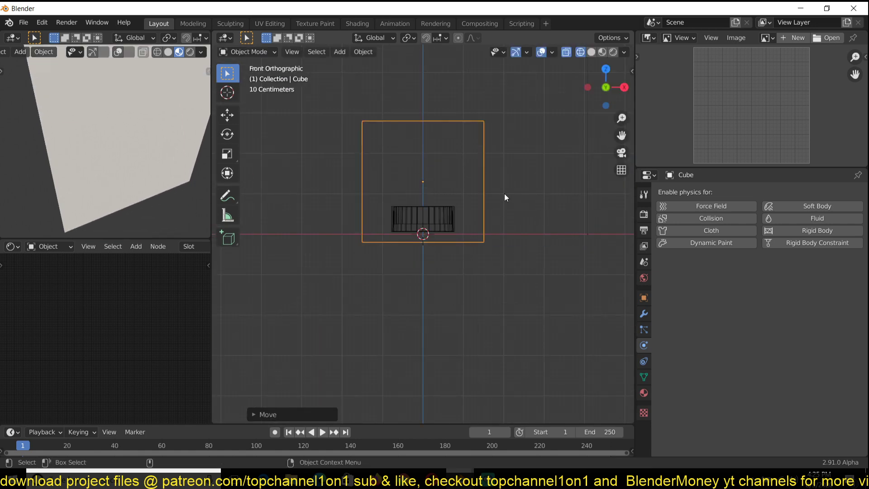
{"action": "middle_click_drag", "start_coordinate": [505, 196], "coordinate": [541, 240]}
- Add Fluid physics to the cube as a Domain with the Liquid domain type
{"action": "left_click", "coordinate": [808, 219]}
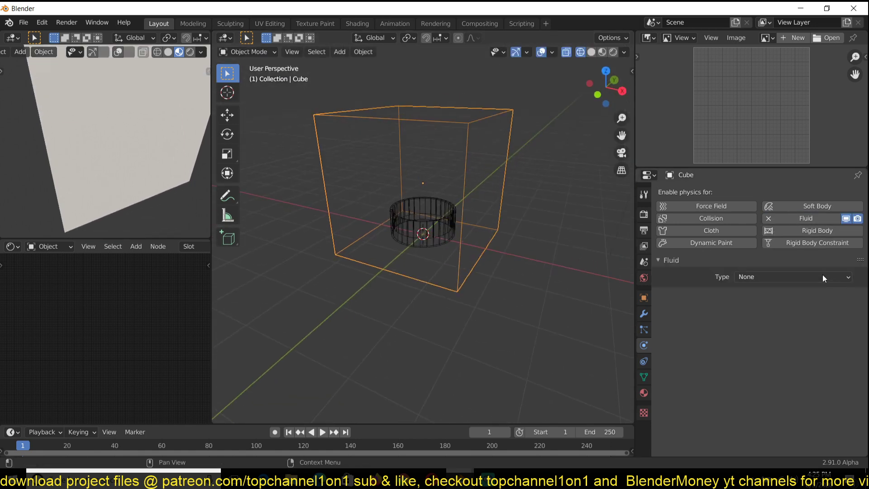
{"action": "left_click", "coordinate": [817, 277]}
{"action": "left_click", "coordinate": [759, 302]}
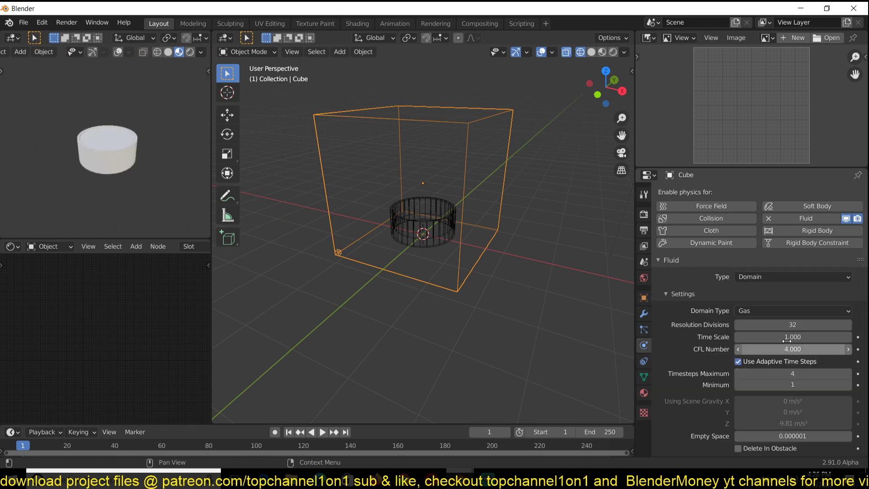
{"action": "left_click", "coordinate": [796, 314]}
{"action": "left_click", "coordinate": [762, 338]}
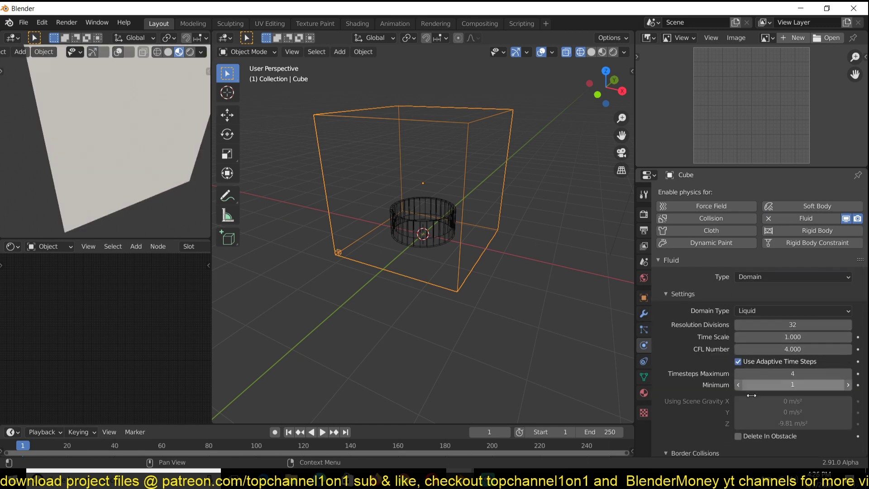
- Look through the liquid domain's simulation, mesh and cache settings
{"action": "scroll", "coordinate": [754, 399], "scroll_direction": "down", "scroll_amount": 10}
{"action": "scroll", "coordinate": [767, 386], "scroll_direction": "down", "scroll_amount": 4}
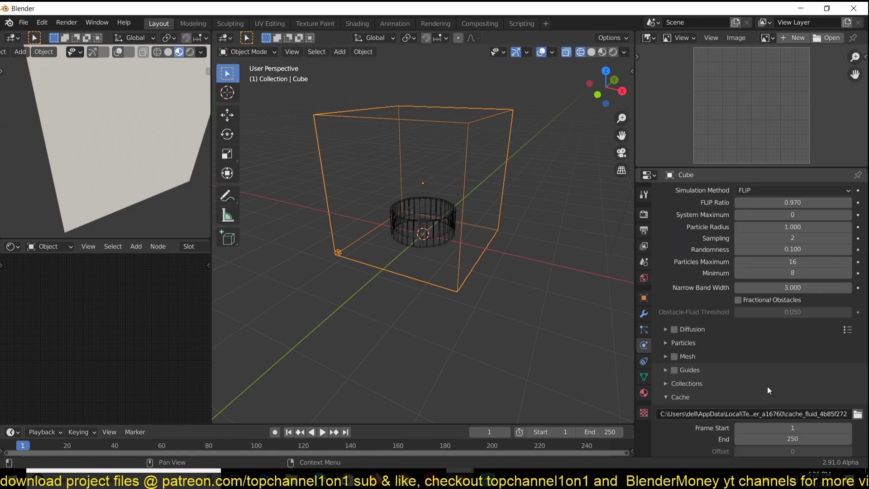
{"action": "scroll", "coordinate": [767, 386], "scroll_direction": "down", "scroll_amount": 4}
{"action": "scroll", "coordinate": [535, 266], "scroll_direction": "up", "scroll_amount": 2}
{"action": "scroll", "coordinate": [535, 261], "scroll_direction": "up", "scroll_amount": 2}
{"action": "scroll", "coordinate": [577, 390], "scroll_direction": "down", "scroll_amount": 4}
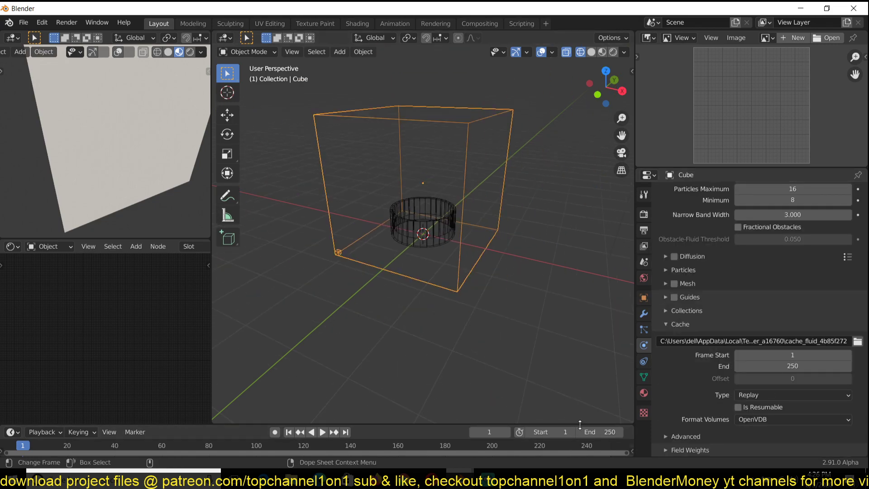
- Enlarge the timeline, play the animation briefly to test the simulation, and return to frame 0
{"action": "left_click_drag", "start_coordinate": [583, 425], "coordinate": [601, 402]}
{"action": "key", "text": "shift+Right"}
{"action": "key", "text": "space"}
{"action": "key", "text": "space"}
{"action": "left_click", "coordinate": [14, 425]}
{"action": "scroll", "coordinate": [404, 222], "scroll_direction": "up", "scroll_amount": 2}
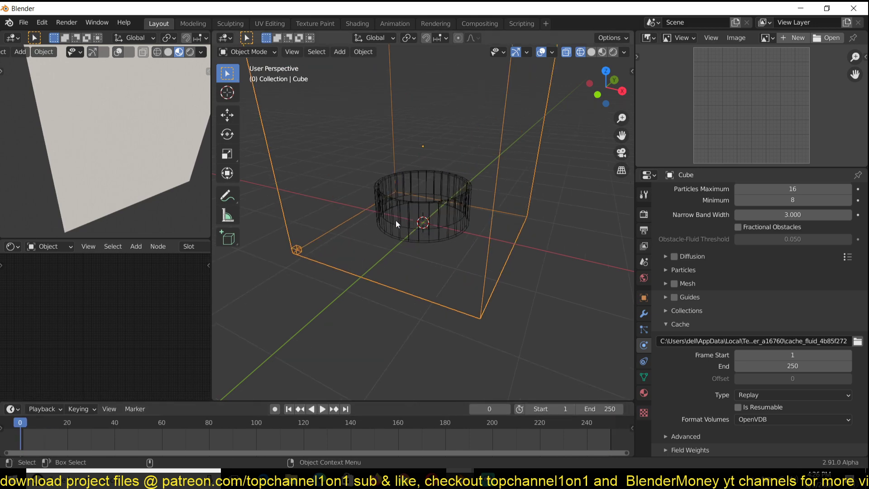
- Compare the fluid physics settings of the outer container and the inner cylinder
{"action": "key", "text": "KP_1"}
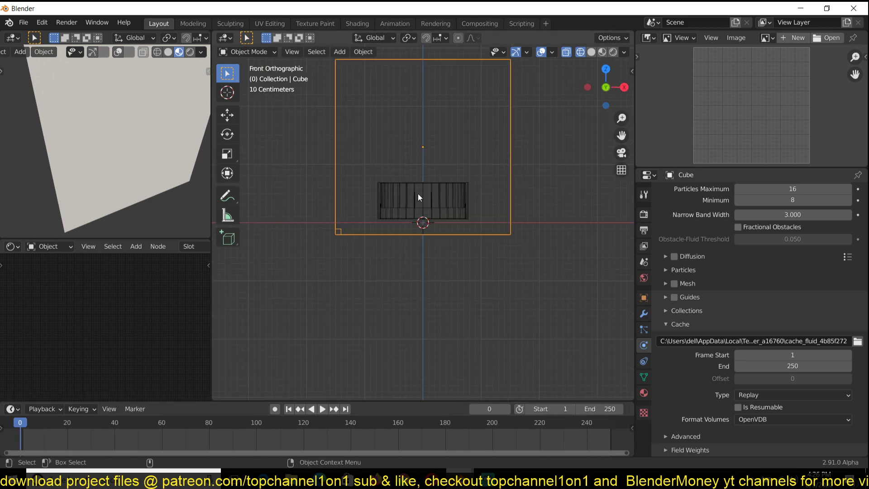
{"action": "left_click", "coordinate": [435, 195]}
{"action": "middle_click_drag", "start_coordinate": [445, 196], "coordinate": [436, 228]}
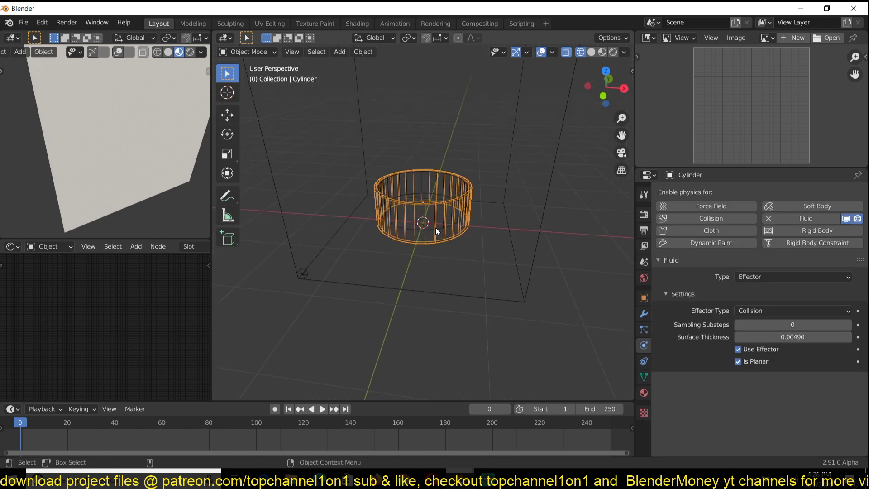
{"action": "left_click", "coordinate": [455, 191]}
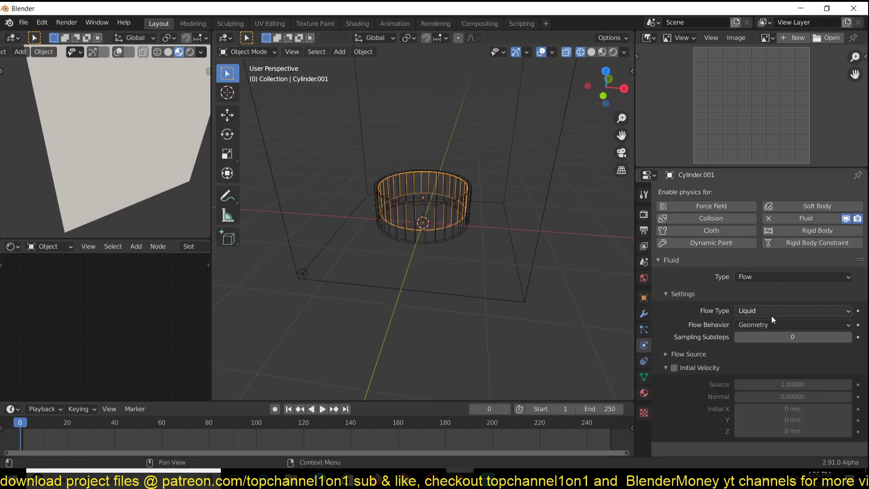
{"action": "left_click", "coordinate": [472, 194]}
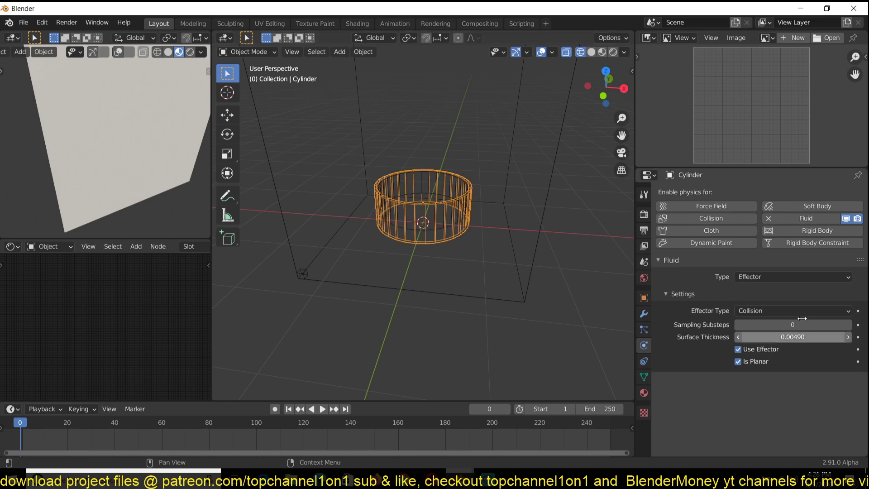
- Enable Is Planar in the inner cylinder's flow source, keeping Mesh as the source, and play the animation to test it
{"action": "left_click", "coordinate": [467, 184]}
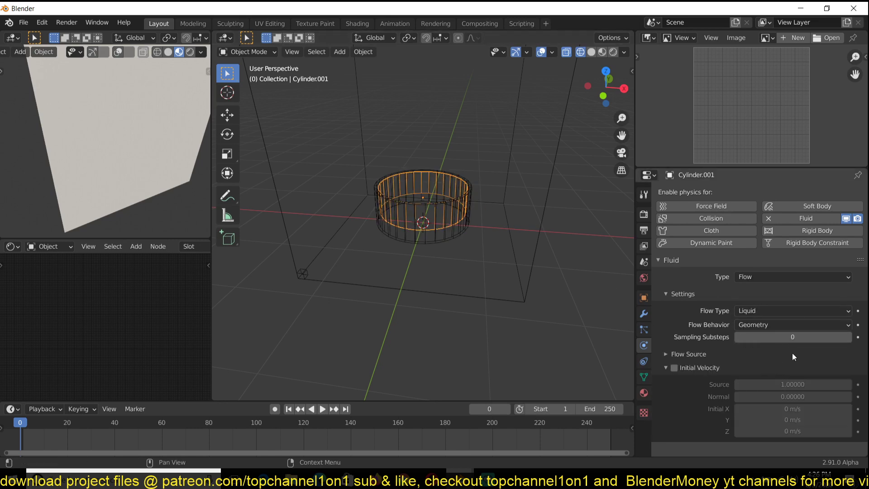
{"action": "left_click", "coordinate": [704, 354]}
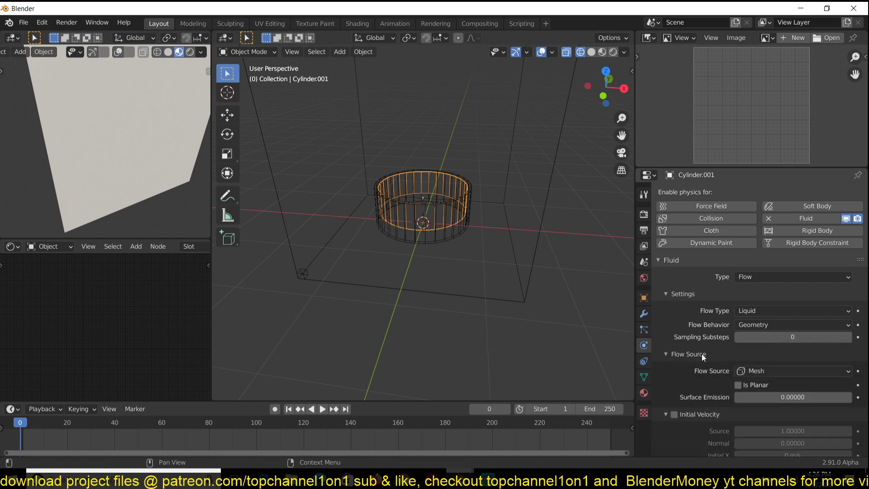
{"action": "left_click", "coordinate": [742, 387]}
{"action": "left_click", "coordinate": [765, 371]}
{"action": "left_click", "coordinate": [764, 371]}
{"action": "right_click_drag", "start_coordinate": [606, 440], "coordinate": [613, 439], "text": "shift"}
{"action": "key", "text": "space"}
{"action": "key", "text": "Escape"}
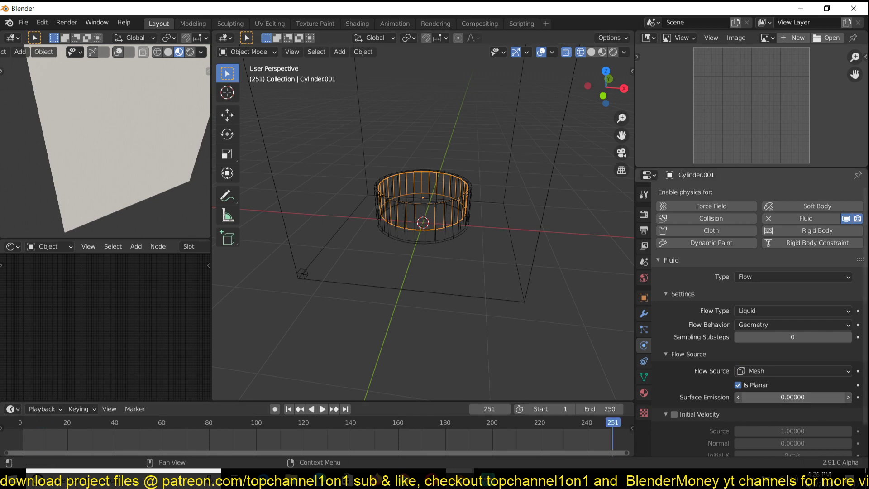
- Set the inner cylinder's Surface Emission to 0.006 and replay the animation
{"action": "left_click_drag", "start_coordinate": [792, 397], "coordinate": [798, 397]}
{"action": "key", "text": "space"}
{"action": "key", "text": "Escape"}
{"action": "scroll", "coordinate": [487, 244], "scroll_direction": "down", "scroll_amount": 3}
{"action": "scroll", "coordinate": [480, 242], "scroll_direction": "up", "scroll_amount": 5}
- Move the container outside the domain and play the animation to test the inner cylinder's flow without it
{"action": "left_click", "coordinate": [479, 236]}
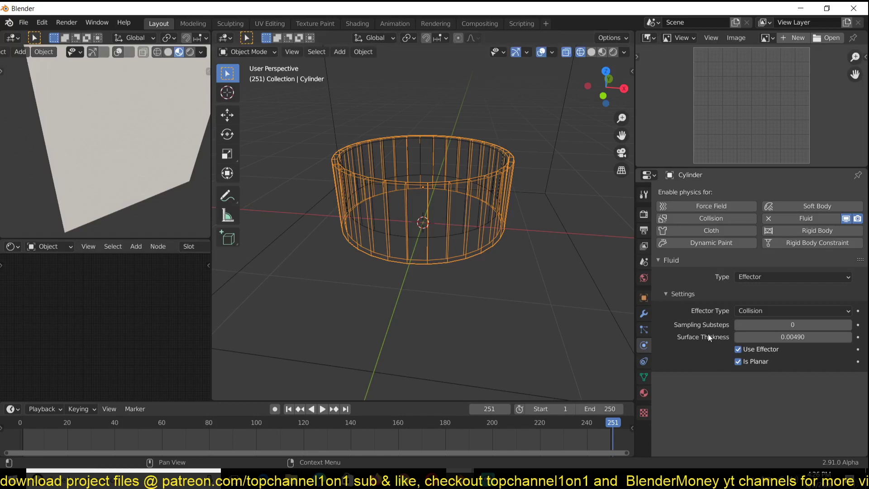
{"action": "scroll", "coordinate": [567, 266], "scroll_direction": "down", "scroll_amount": 2}
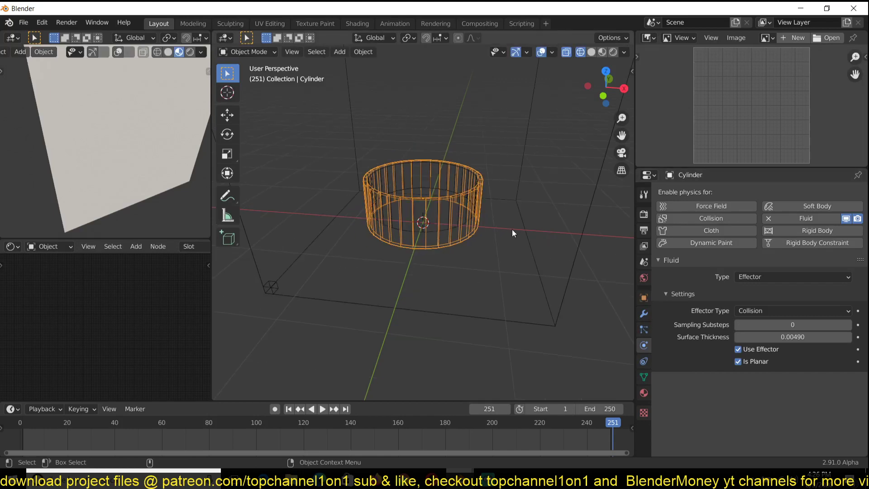
{"action": "scroll", "coordinate": [512, 229], "scroll_direction": "down", "scroll_amount": 3}
{"action": "key", "text": "g"}
{"action": "left_click", "coordinate": [379, 143]}
{"action": "left_click", "coordinate": [423, 208]}
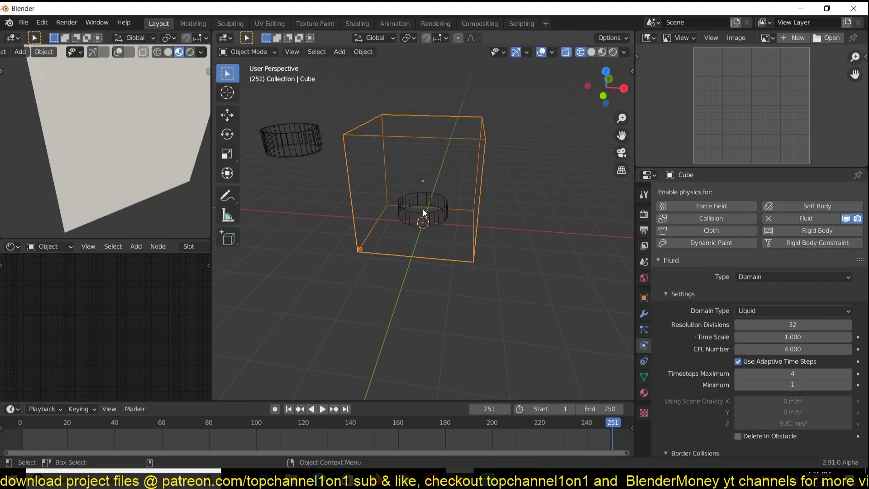
{"action": "left_click", "coordinate": [441, 213]}
{"action": "key", "text": "space"}
{"action": "key", "text": "space"}
- Set the domain's Resolution Divisions to 36 and play the animation to test the liquid
{"action": "left_click", "coordinate": [477, 212]}
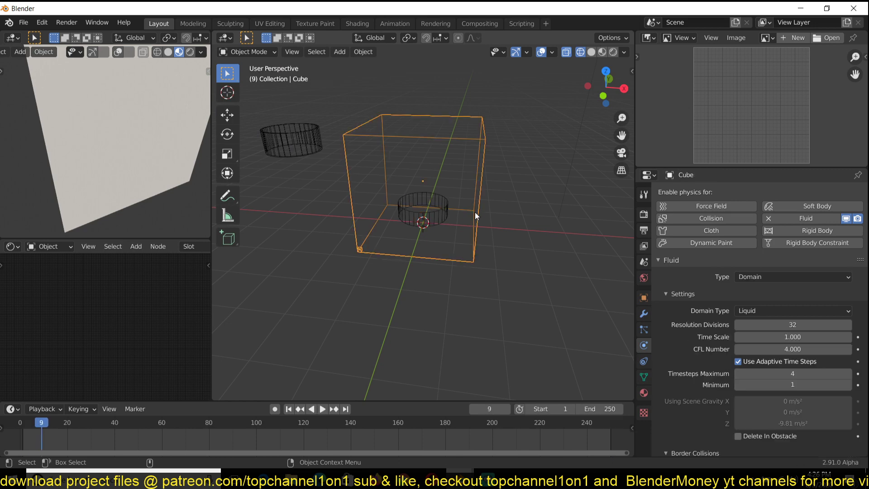
{"action": "key", "text": "space"}
{"action": "key", "text": "space"}
{"action": "left_click", "coordinate": [848, 325]}
{"action": "left_click", "coordinate": [848, 324]}
{"action": "key", "text": "space"}
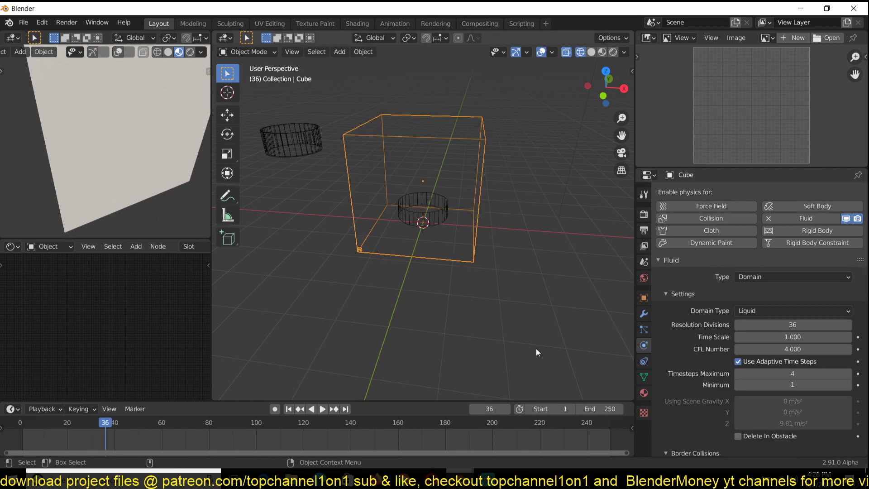
{"action": "left_click_drag", "start_coordinate": [583, 445], "coordinate": [617, 440]}
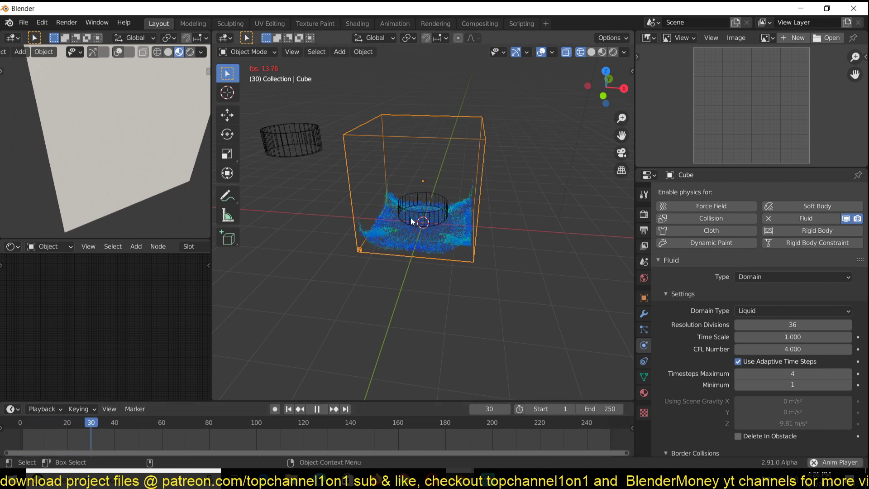
{"action": "key", "text": "Escape"}
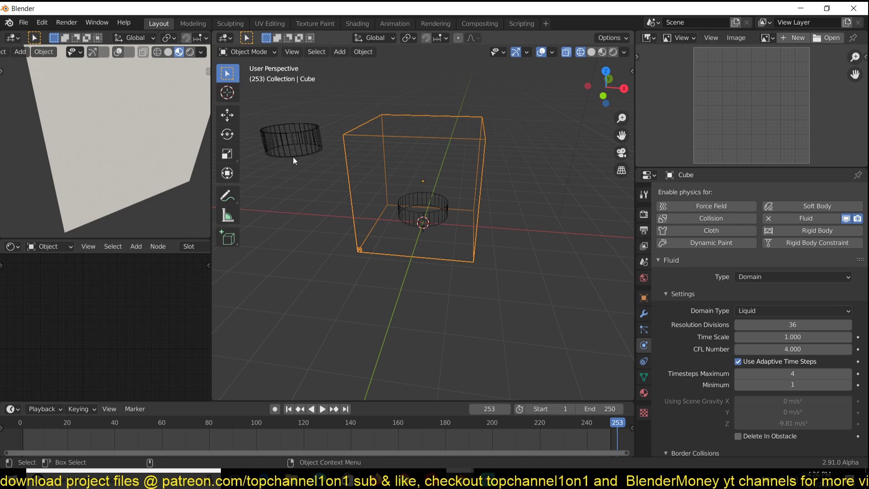
- Snap the 3D cursor to the inner cylinder, snap the container to the cursor, and check the fit in solid and wireframe shading
{"action": "left_click", "coordinate": [420, 208]}
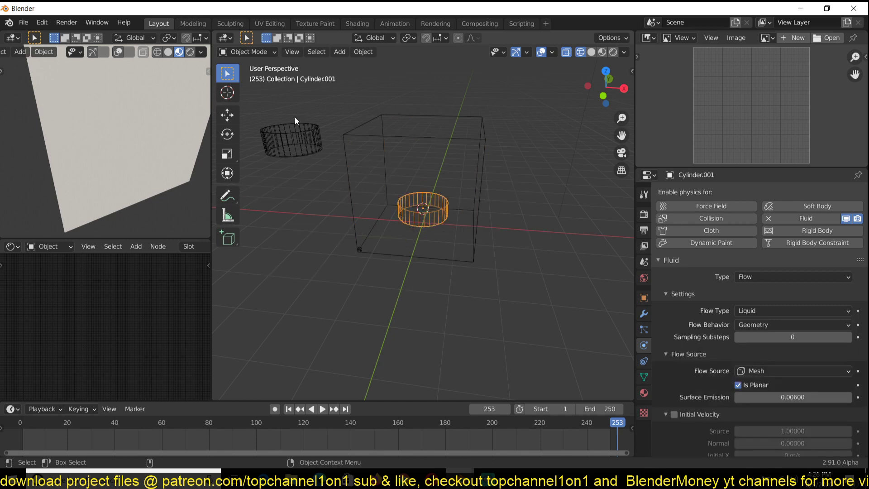
{"action": "left_click", "coordinate": [306, 142]}
{"action": "key", "text": "shift+s"}
{"action": "left_click", "coordinate": [373, 62]}
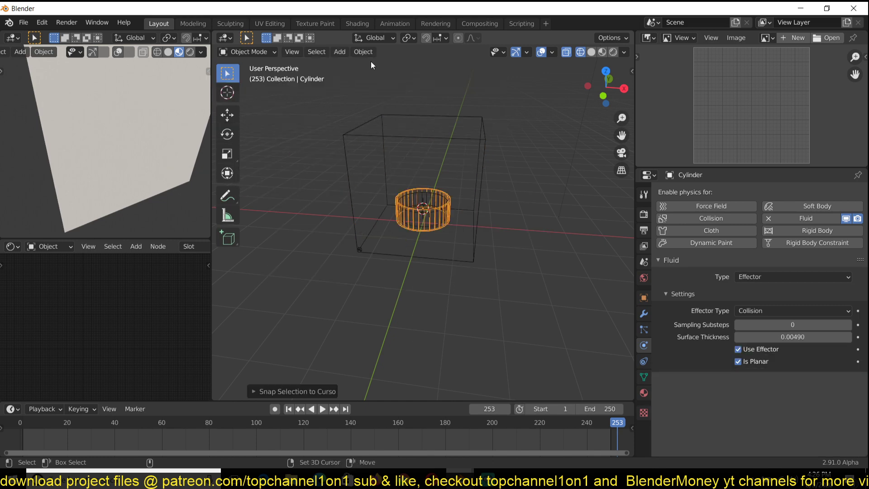
{"action": "key", "text": "shift+z"}
{"action": "scroll", "coordinate": [540, 186], "scroll_direction": "up", "scroll_amount": 3}
{"action": "middle_click_drag", "start_coordinate": [540, 186], "coordinate": [489, 129]}
{"action": "key", "text": "shift+z"}
{"action": "middle_click_drag", "start_coordinate": [351, 204], "coordinate": [379, 267]}
- Set the domain's Resolution Divisions to 38 and play the simulation, viewing the particles inside the container up close
{"action": "left_click", "coordinate": [496, 260]}
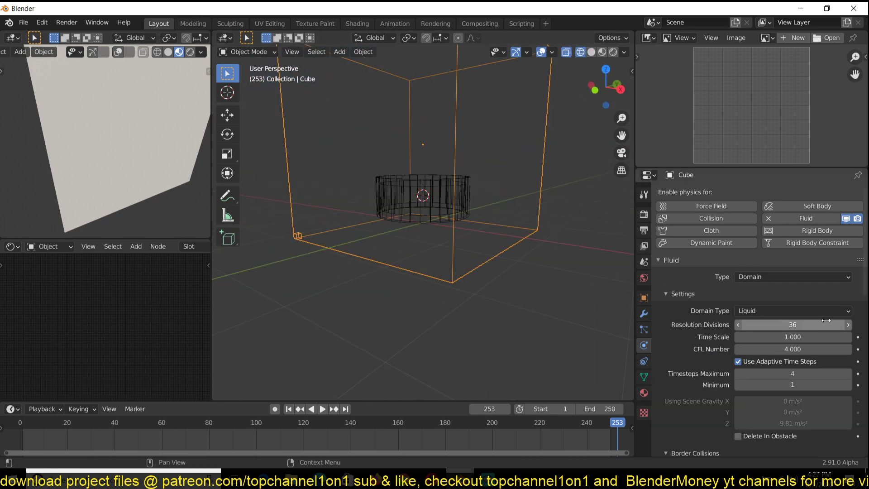
{"action": "key", "text": "space"}
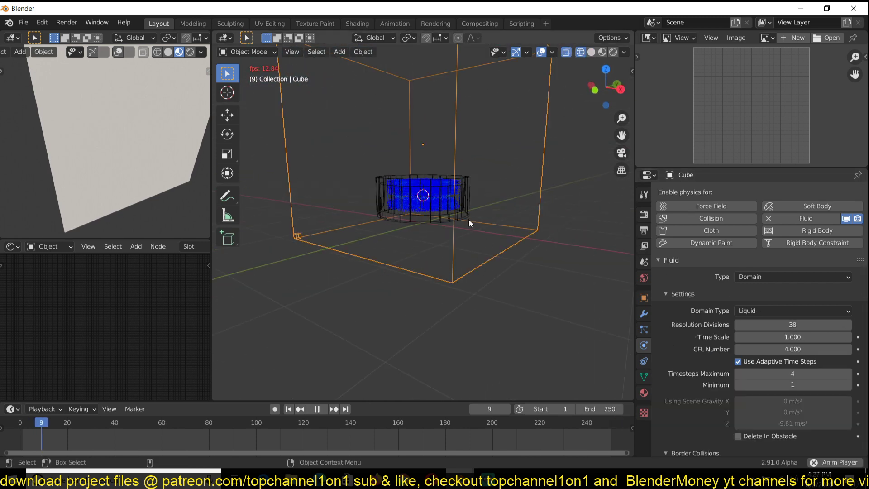
{"action": "middle_click_drag", "start_coordinate": [449, 200], "coordinate": [495, 238]}
{"action": "scroll", "coordinate": [496, 238], "scroll_direction": "up", "scroll_amount": 4}
- In solid shading, set the domain cube's viewport display to Wire so the container and liquid inside can be seen
{"action": "key", "text": "shift+z"}
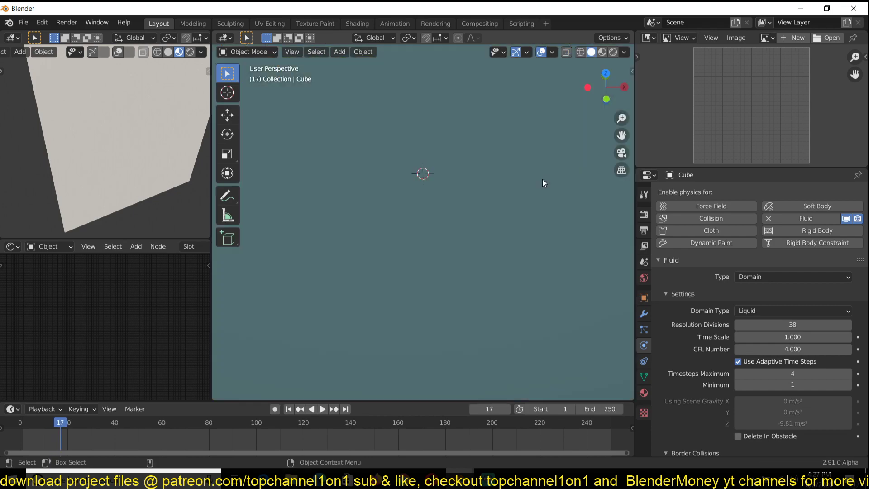
{"action": "scroll", "coordinate": [542, 177], "scroll_direction": "down", "scroll_amount": 8}
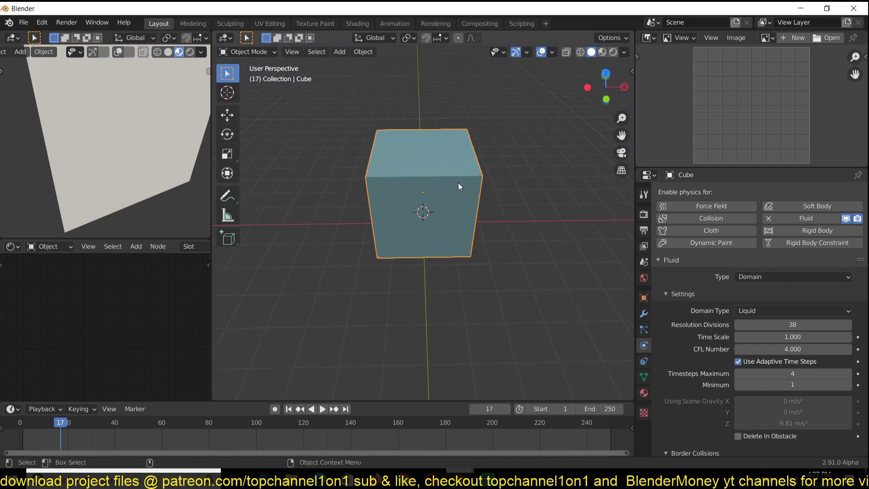
{"action": "left_click", "coordinate": [644, 297]}
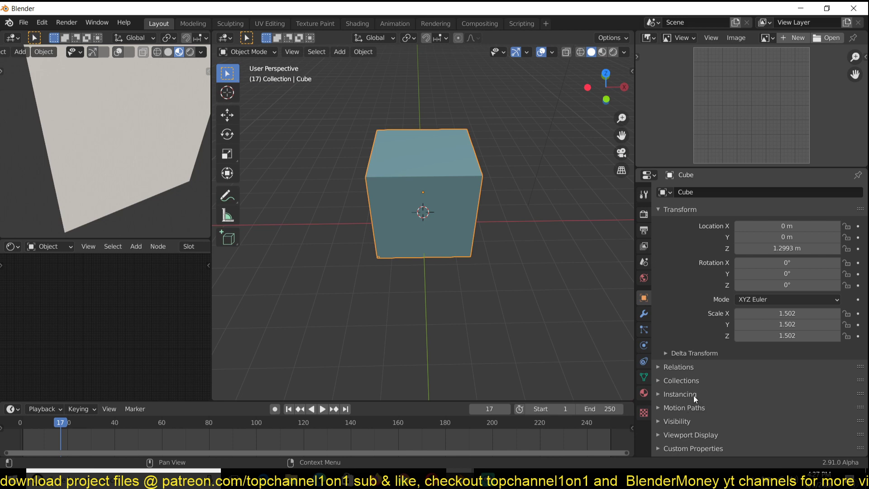
{"action": "left_click", "coordinate": [700, 435]}
{"action": "scroll", "coordinate": [750, 423], "scroll_direction": "down", "scroll_amount": 6}
{"action": "left_click", "coordinate": [797, 420]}
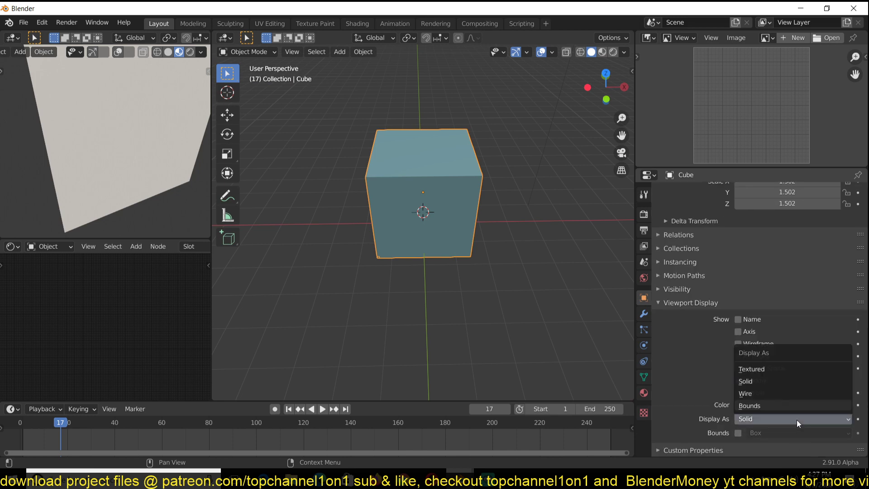
{"action": "left_click", "coordinate": [759, 393]}
{"action": "scroll", "coordinate": [498, 282], "scroll_direction": "up", "scroll_amount": 4}
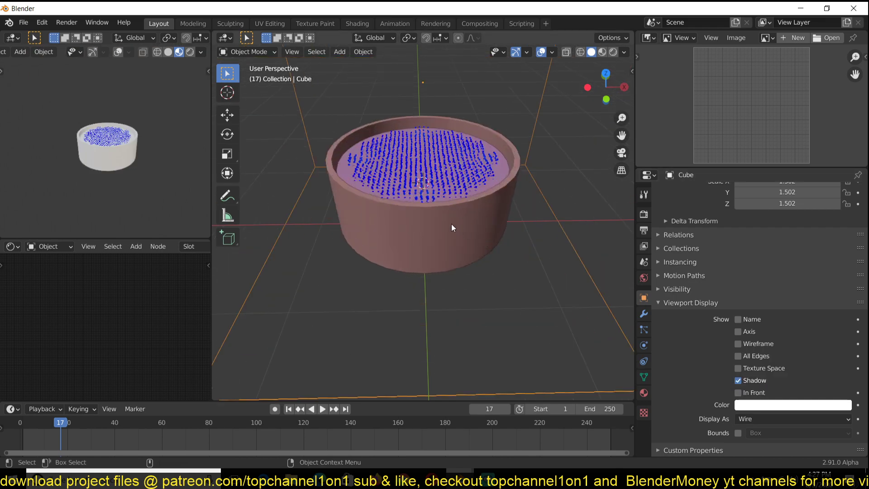
{"action": "middle_click_drag", "start_coordinate": [440, 221], "coordinate": [422, 215]}
{"action": "scroll", "coordinate": [476, 248], "scroll_direction": "down", "scroll_amount": 2}
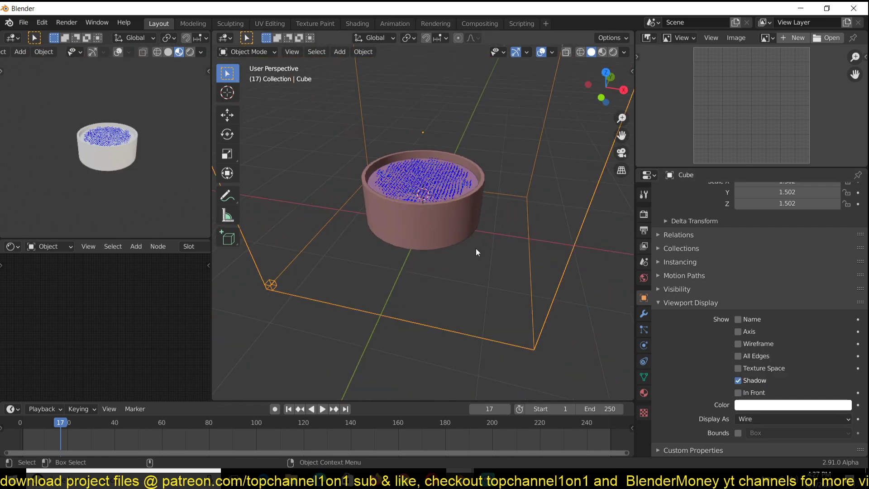
- Play the simulation from the start and check whether the container holds the liquid
{"action": "left_click", "coordinate": [441, 180]}
{"action": "key", "text": "space"}
{"action": "key", "text": "space"}
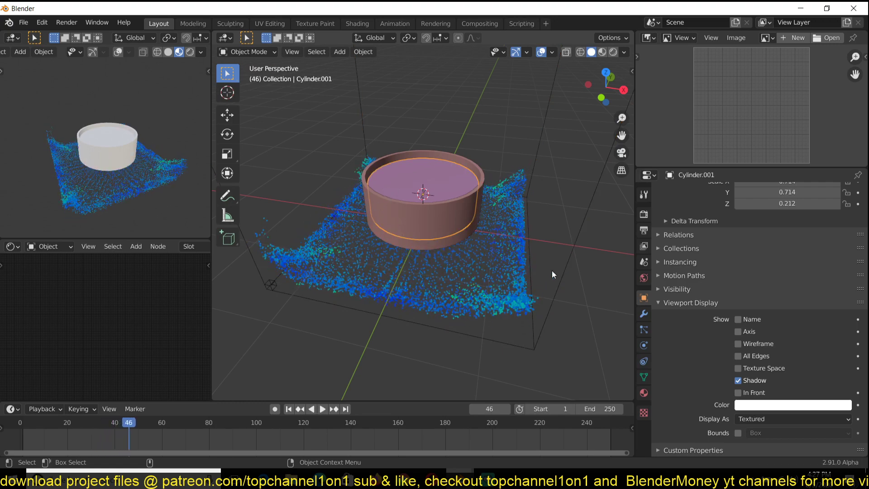
{"action": "left_click", "coordinate": [467, 194]}
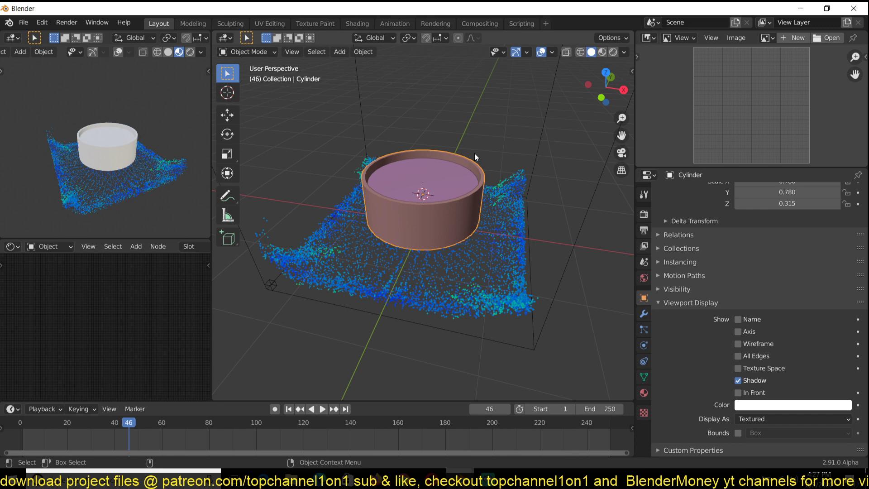
{"action": "left_click", "coordinate": [446, 162]}
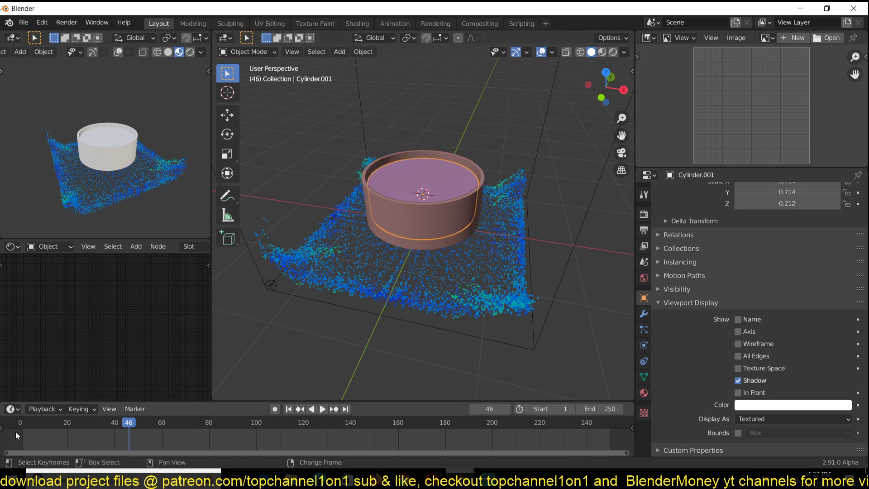
{"action": "key", "text": "shift+Left"}
{"action": "key", "text": "space"}
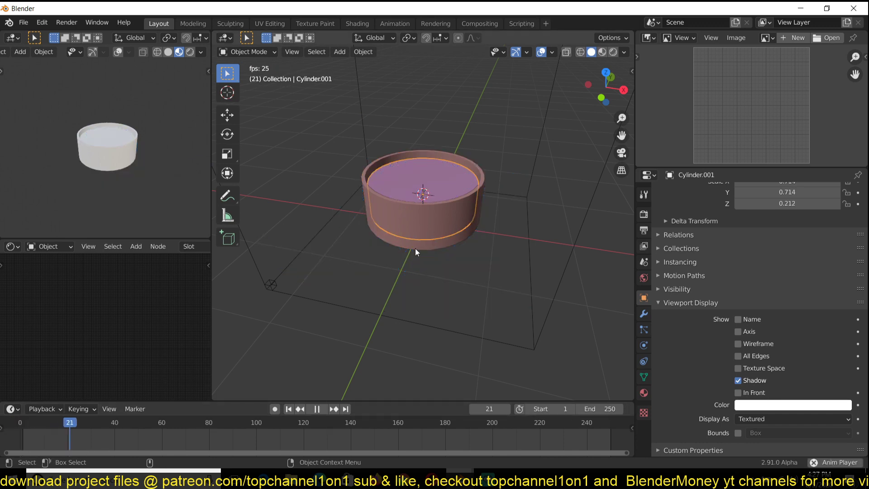
{"action": "key", "text": "space"}
- Set the domain's Resolution Divisions to 40 and replay the simulation in wireframe shading
{"action": "left_click", "coordinate": [528, 238]}
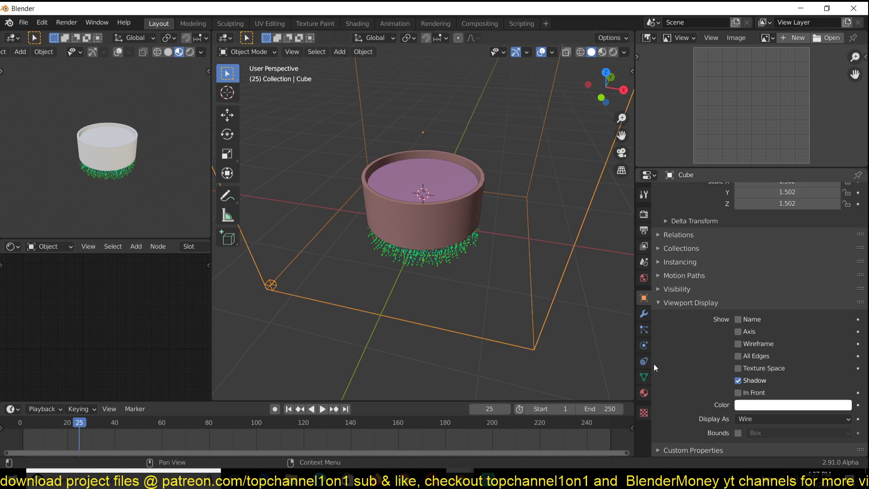
{"action": "left_click", "coordinate": [645, 346]}
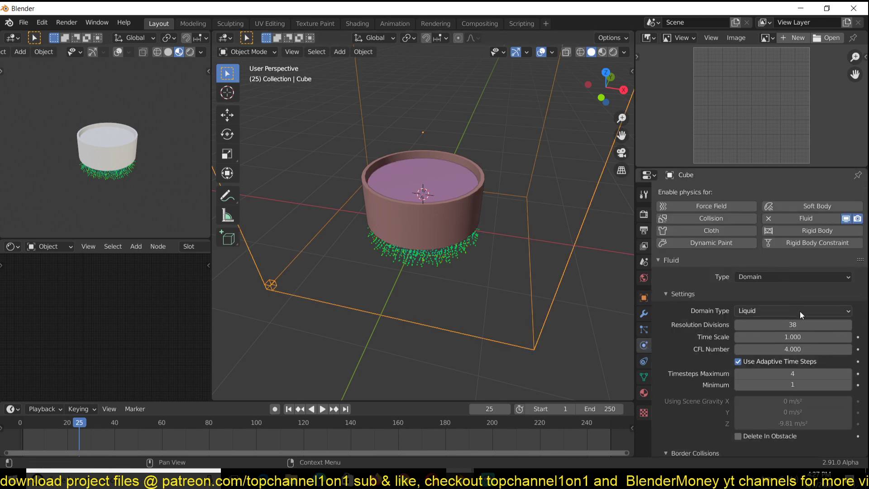
{"action": "left_click", "coordinate": [833, 324]}
{"action": "type", "text": "40"}
{"action": "key", "text": "Return"}
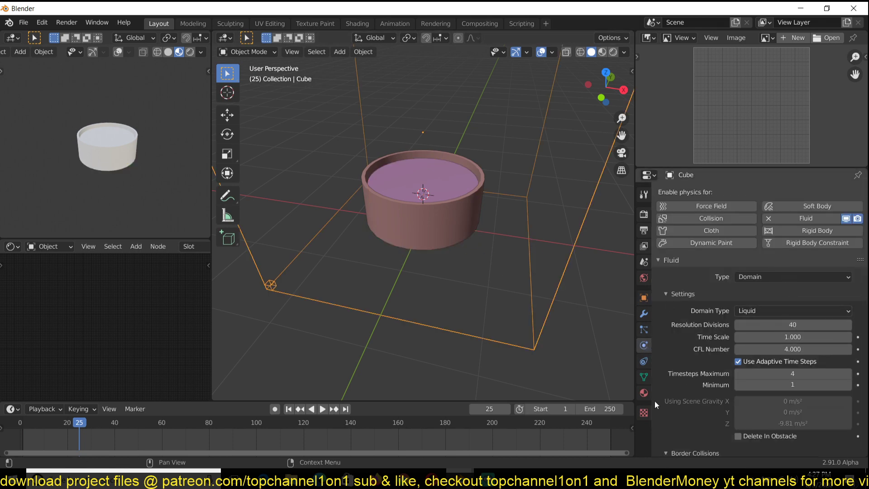
{"action": "left_click", "coordinate": [626, 432]}
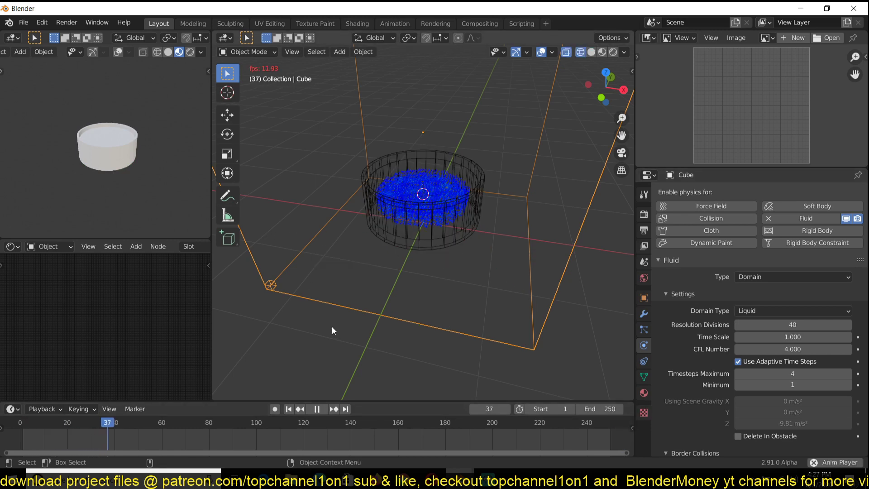
{"action": "key", "text": "space"}
- Examine the liquid particles within the container from the side and from above, and look through the domain's liquid settings
{"action": "scroll", "coordinate": [413, 245], "scroll_direction": "up", "scroll_amount": 3}
{"action": "middle_click_drag", "start_coordinate": [449, 254], "coordinate": [470, 209]}
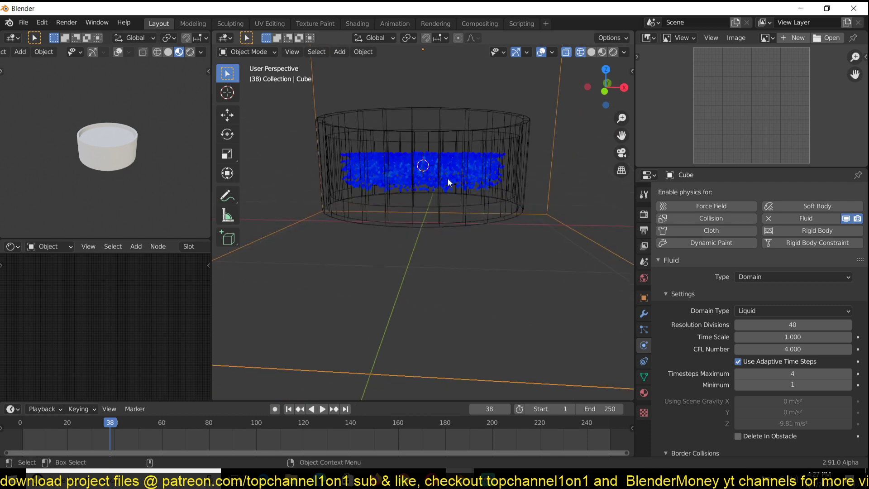
{"action": "left_click", "coordinate": [477, 126]}
{"action": "left_click", "coordinate": [424, 168]}
{"action": "key", "text": "KP_7"}
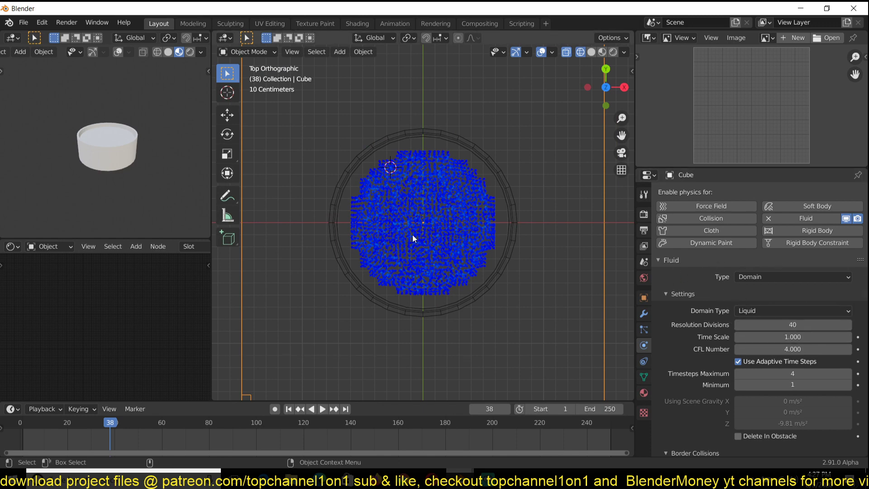
{"action": "scroll", "coordinate": [745, 398], "scroll_direction": "down", "scroll_amount": 6}
{"action": "scroll", "coordinate": [715, 407], "scroll_direction": "down", "scroll_amount": 3}
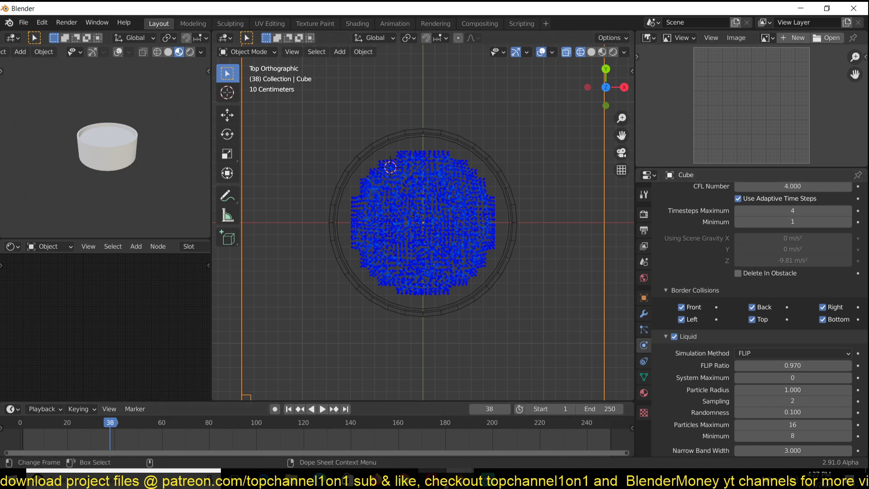
- Switch to the browser, examine the Boiling Liquid Simulation reference in the Houdini boiling potion article, and return to Blender
{"action": "left_click", "coordinate": [446, 449]}
{"action": "scroll", "coordinate": [460, 214], "scroll_direction": "up", "scroll_amount": 15}
{"action": "scroll", "coordinate": [461, 214], "scroll_direction": "up", "scroll_amount": 5}
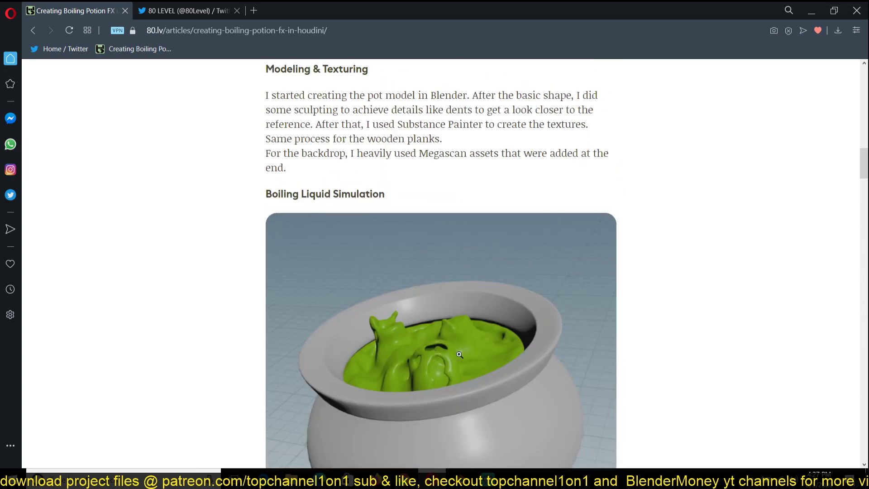
{"action": "scroll", "coordinate": [462, 344], "scroll_direction": "down", "scroll_amount": 1}
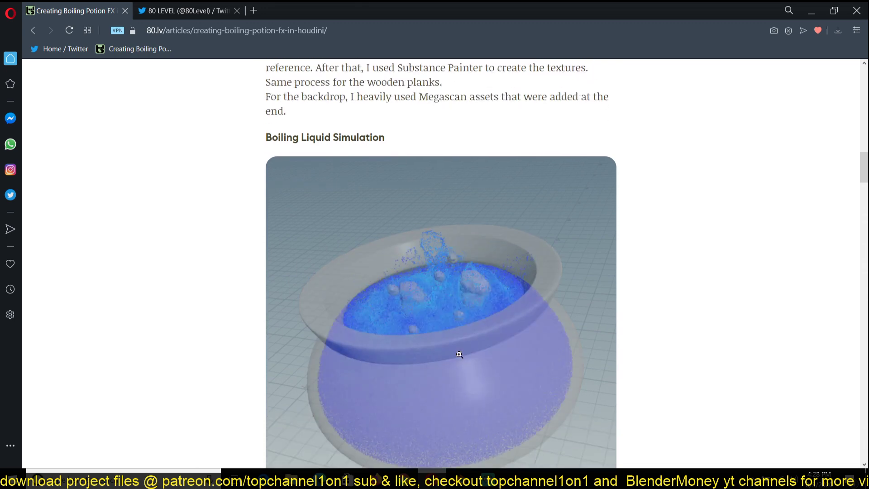
{"action": "scroll", "coordinate": [460, 355], "scroll_direction": "down", "scroll_amount": 1}
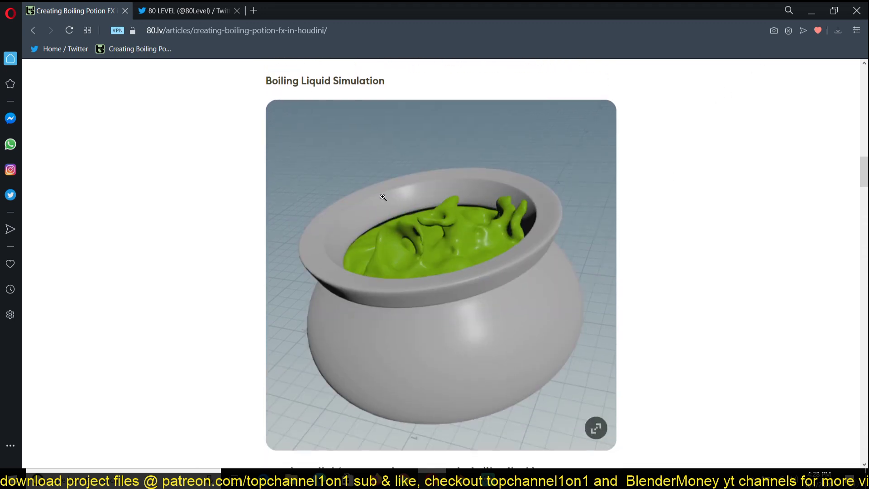
{"action": "left_click", "coordinate": [812, 11]}
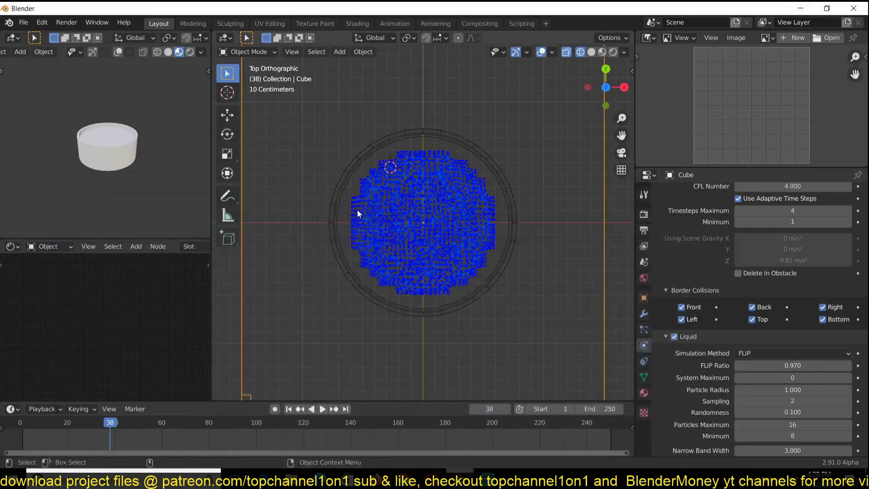
- Place the 3D cursor over the liquid's left edge in top view, and add and delete a trial ico sphere there
{"action": "right_click", "coordinate": [357, 210], "text": "shift"}
{"action": "key", "text": "shift+a"}
{"action": "mouse_move", "coordinate": [358, 210]}
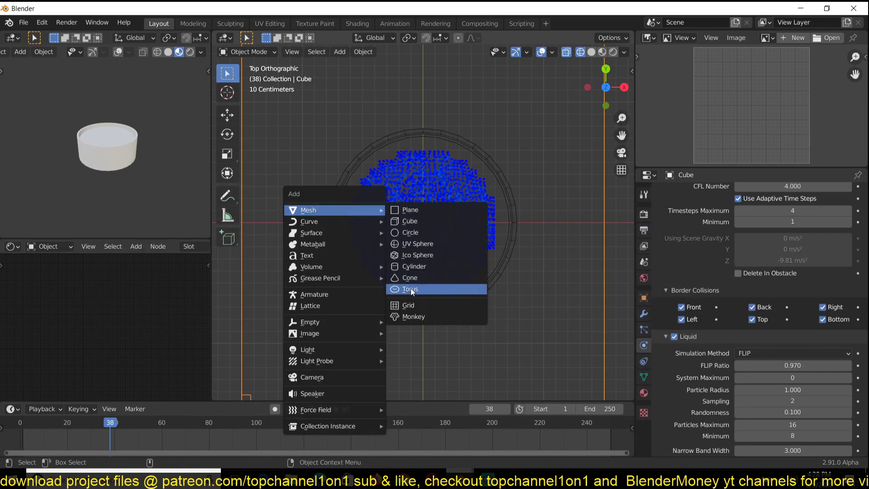
{"action": "left_click", "coordinate": [441, 257]}
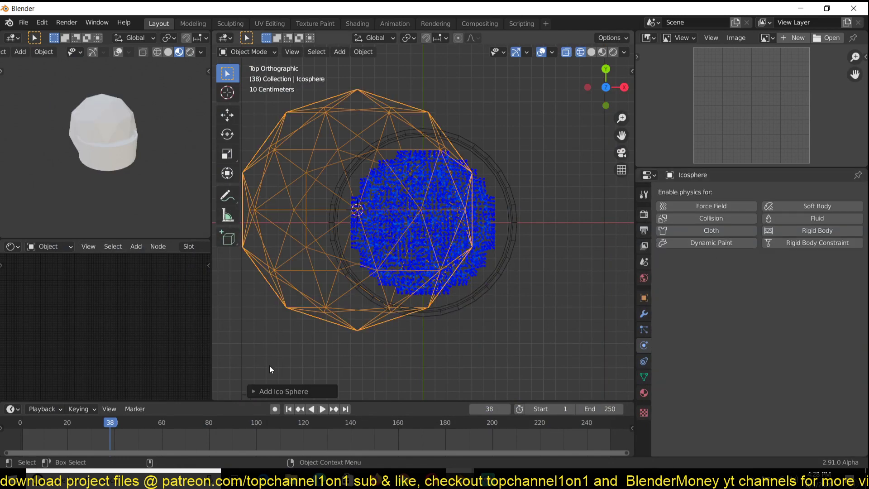
{"action": "left_click", "coordinate": [273, 385]}
{"action": "left_click", "coordinate": [334, 284]}
{"action": "key", "text": "x"}
{"action": "left_click", "coordinate": [332, 287]}
- Add an ico sphere at the 3D cursor, lower its subdivisions by one and scale it to about 0.2
{"action": "key", "text": "shift+a"}
{"action": "mouse_move", "coordinate": [305, 240]}
{"action": "left_click", "coordinate": [397, 285]}
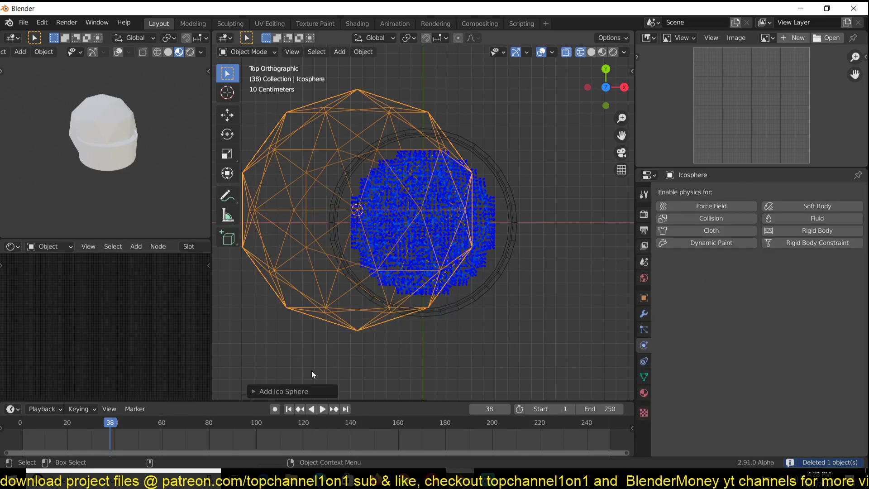
{"action": "left_click", "coordinate": [282, 391]}
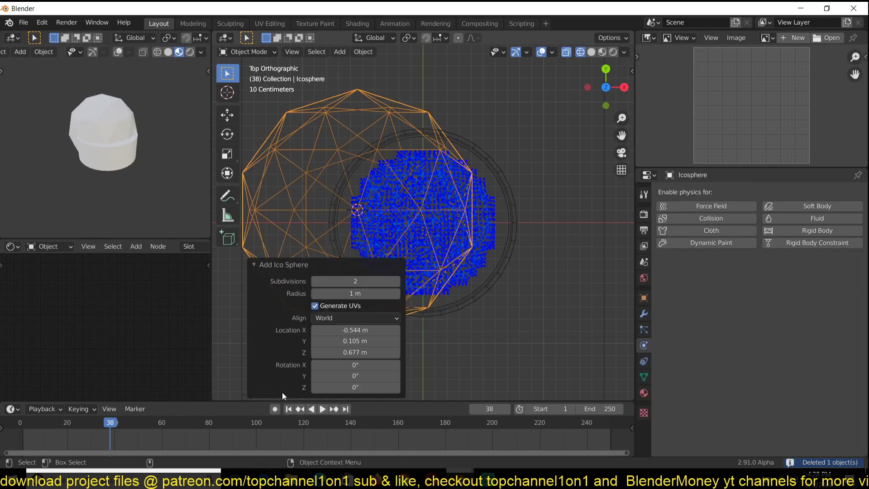
{"action": "left_click", "coordinate": [314, 281]}
{"action": "left_click", "coordinate": [268, 265]}
{"action": "key", "text": "s"}
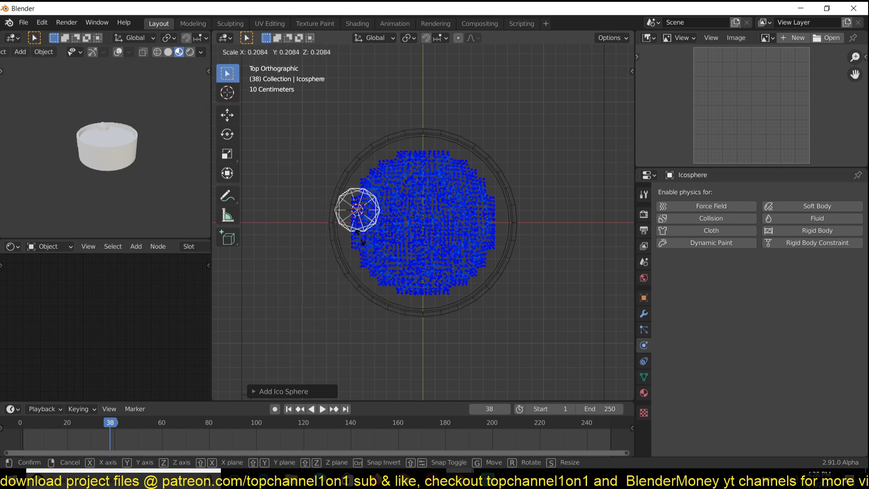
{"action": "left_click", "coordinate": [365, 240]}
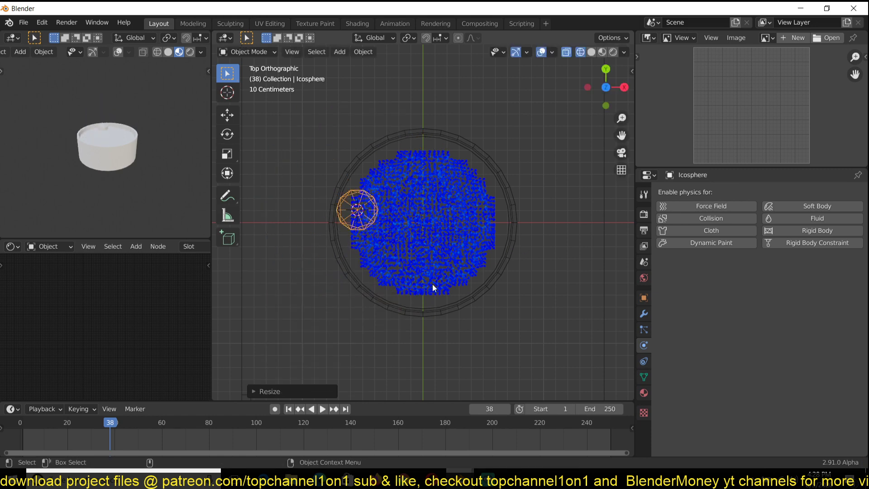
- In front view, shrink the ico sphere and move it down into the left part of the liquid
{"action": "key", "text": "KP_1"}
{"action": "scroll", "coordinate": [361, 186], "scroll_direction": "up", "scroll_amount": 5}
{"action": "middle_click_drag", "start_coordinate": [356, 187], "coordinate": [381, 321], "text": "shift"}
{"action": "key", "text": "s"}
{"action": "left_click", "coordinate": [325, 194]}
{"action": "key", "text": "g"}
{"action": "left_click", "coordinate": [352, 244]}
{"action": "key", "text": "s"}
{"action": "left_click", "coordinate": [355, 241]}
- At frame 7, scale the ico sphere by about 0.23, turn on auto keying and record its starting keyframe
{"action": "mouse_move", "coordinate": [39, 441]}
{"action": "left_mouse_down"}
{"action": "mouse_move", "coordinate": [17, 440]}
{"action": "mouse_move", "coordinate": [36, 440]}
{"action": "left_mouse_up"}
{"action": "key", "text": "s"}
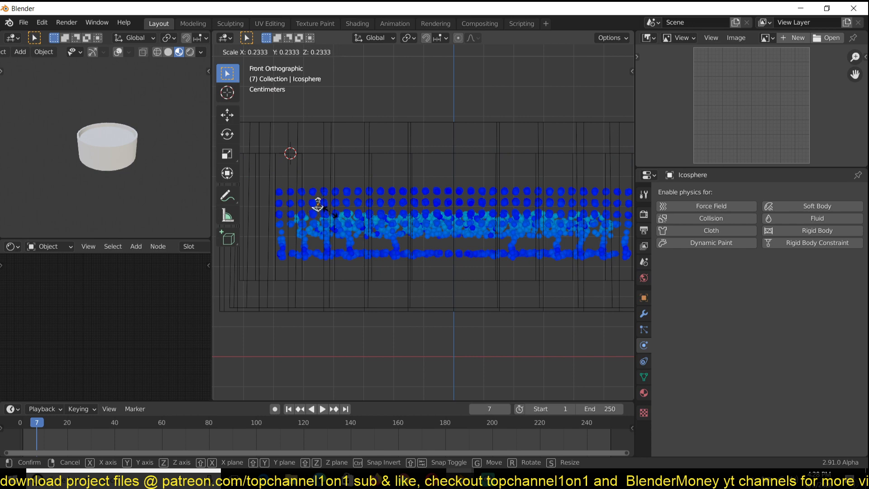
{"action": "left_click", "coordinate": [324, 208]}
{"action": "left_click", "coordinate": [275, 409]}
{"action": "key", "text": "g"}
{"action": "left_click", "coordinate": [294, 256]}
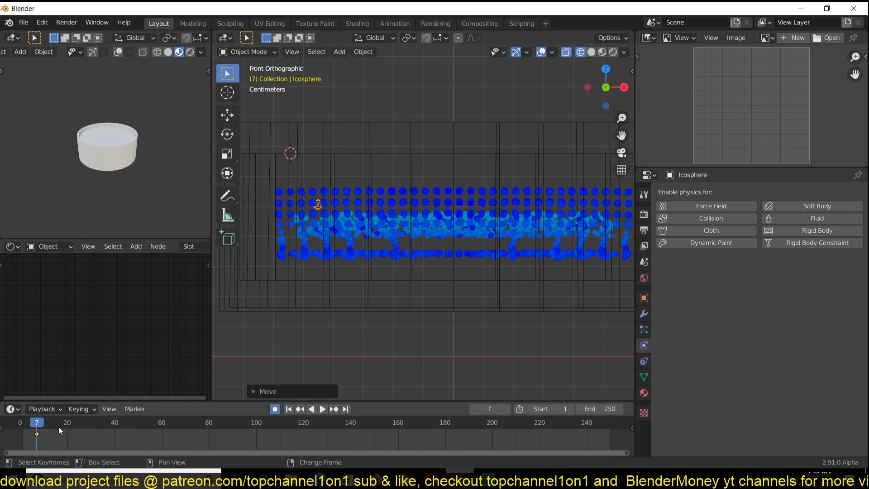
- Auto-key the ico sphere scaled up to a large bubble at frame 12 and shrunk to a tiny size at frame 20
{"action": "mouse_move", "coordinate": [58, 426]}
{"action": "left_mouse_down"}
{"action": "mouse_move", "coordinate": [48, 428]}
{"action": "mouse_move", "coordinate": [49, 438]}
{"action": "left_mouse_up"}
{"action": "key", "text": "s"}
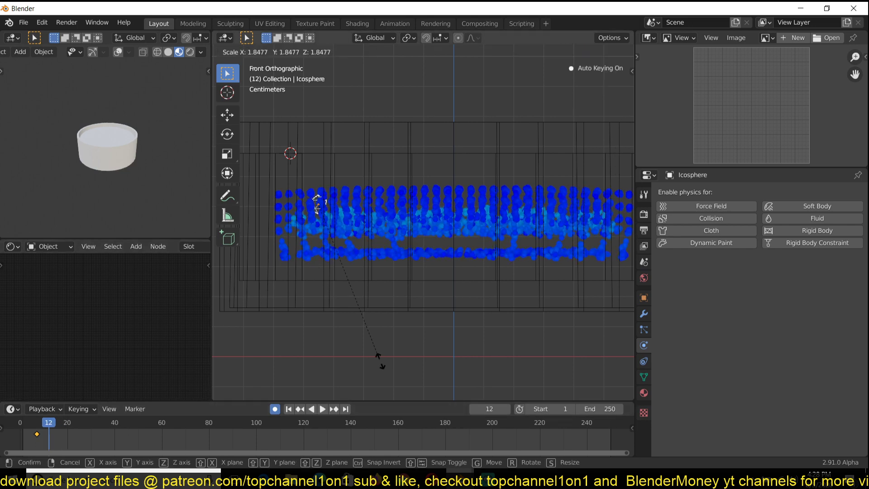
{"action": "left_click", "coordinate": [372, 259]}
{"action": "key", "text": "s"}
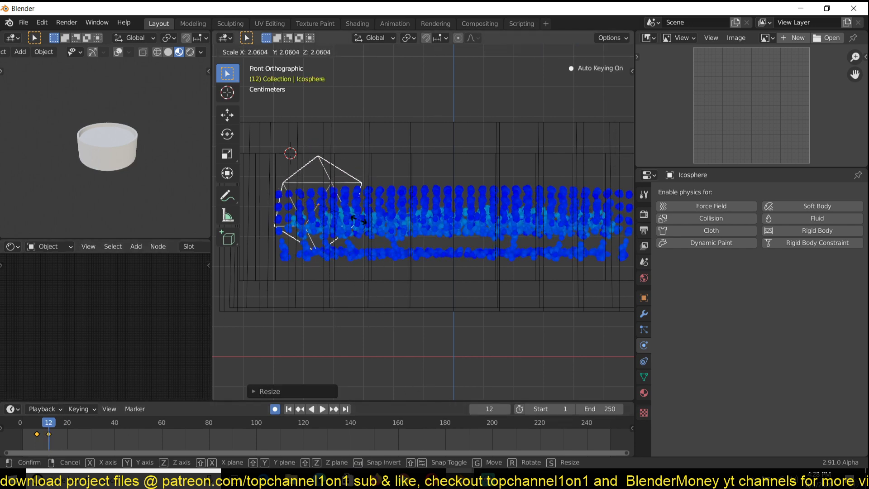
{"action": "left_click", "coordinate": [357, 234]}
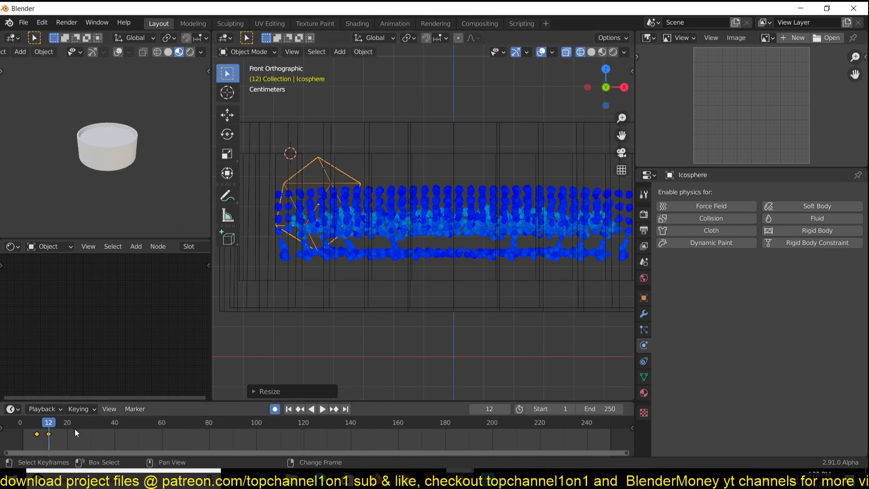
{"action": "left_click", "coordinate": [67, 428]}
{"action": "key", "text": "s"}
{"action": "left_click", "coordinate": [347, 232]}
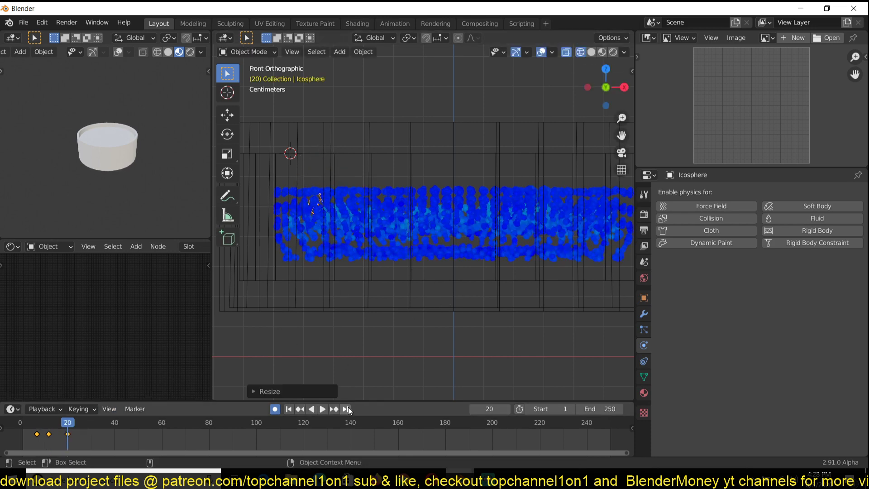
- Enlarge the timeline area and delete the ico sphere's location and rotation channels in the Graph Editor, leaving the scale animation
{"action": "left_click_drag", "start_coordinate": [354, 402], "coordinate": [354, 349]}
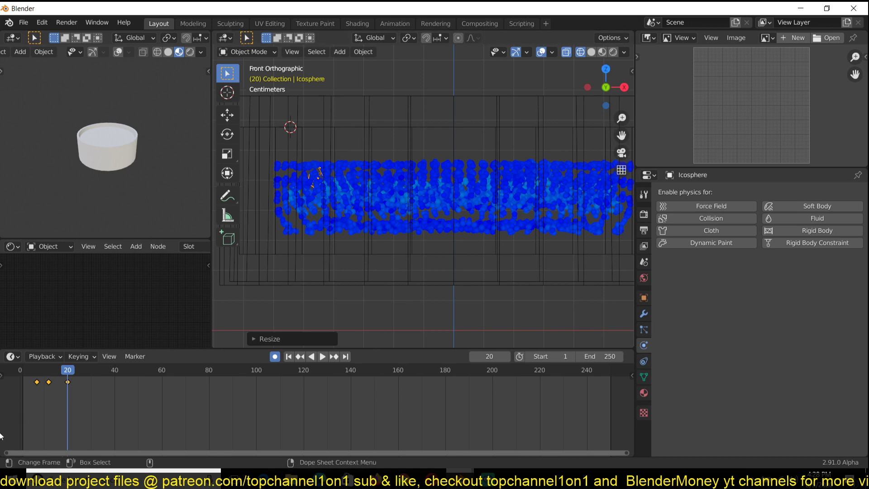
{"action": "key", "text": "ctrl+Tab"}
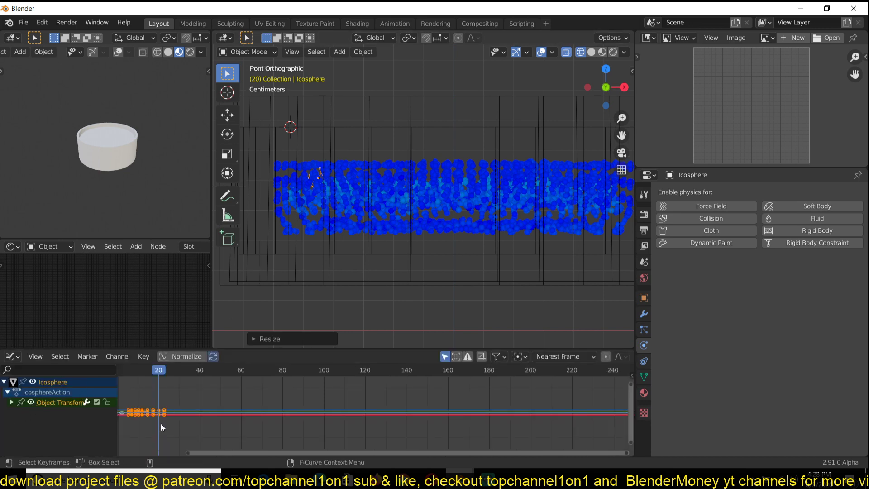
{"action": "left_click", "coordinate": [10, 402]}
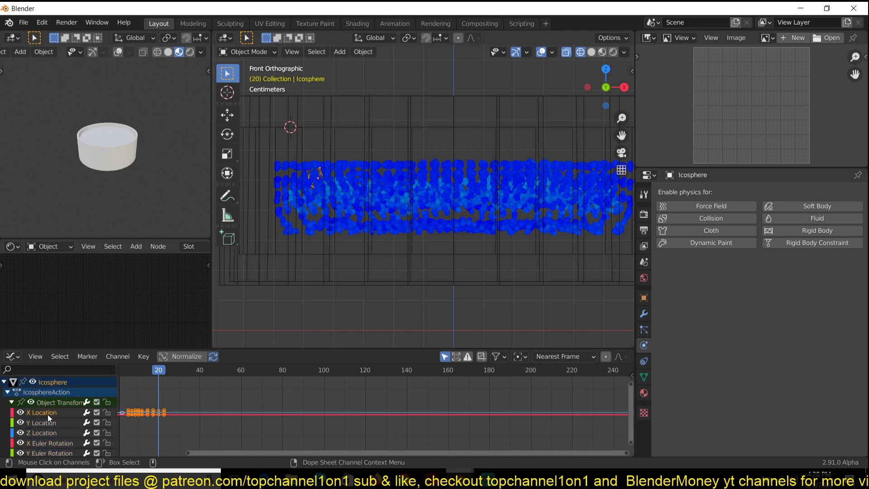
{"action": "left_click", "coordinate": [49, 438], "text": "shift"}
{"action": "left_click", "coordinate": [51, 430]}
{"action": "left_click", "coordinate": [52, 420]}
{"action": "left_click", "coordinate": [53, 433], "text": "shift"}
{"action": "left_click", "coordinate": [53, 414]}
{"action": "scroll", "coordinate": [51, 425], "scroll_direction": "down", "scroll_amount": 2}
{"action": "left_click", "coordinate": [50, 443], "text": "ctrl"}
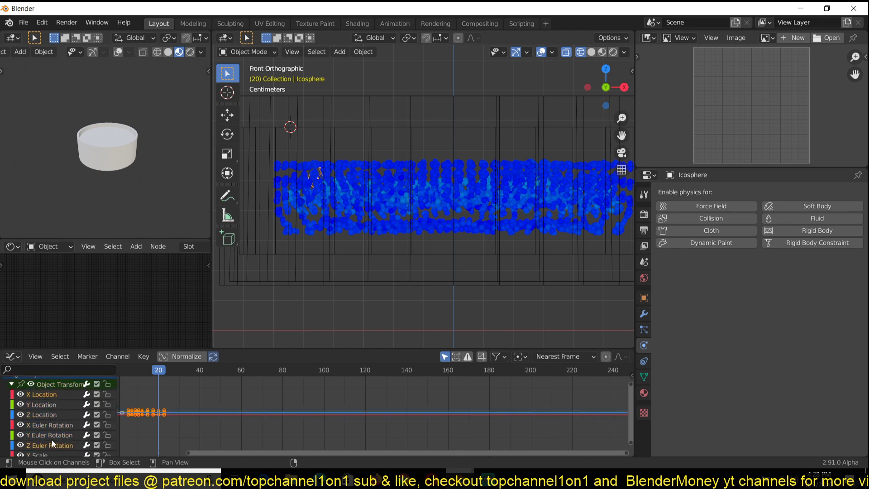
{"action": "left_click", "coordinate": [50, 404], "text": "ctrl"}
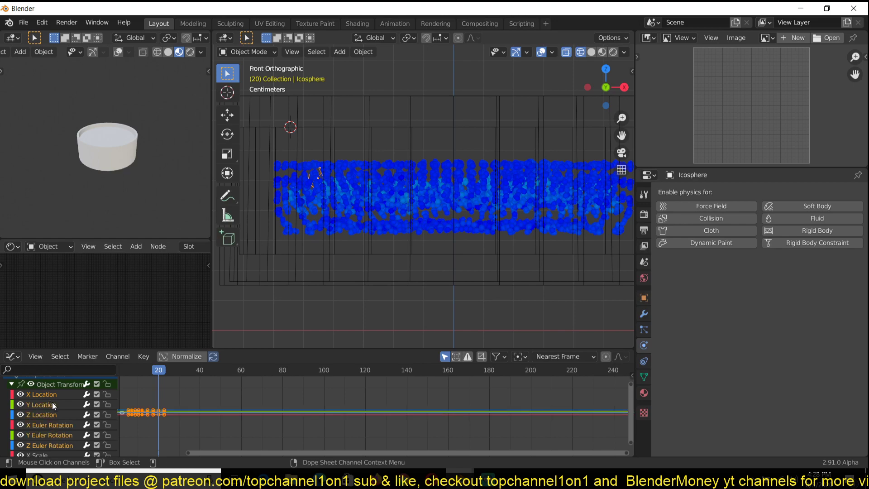
{"action": "key", "text": "x"}
{"action": "key", "text": "ctrl+Tab"}
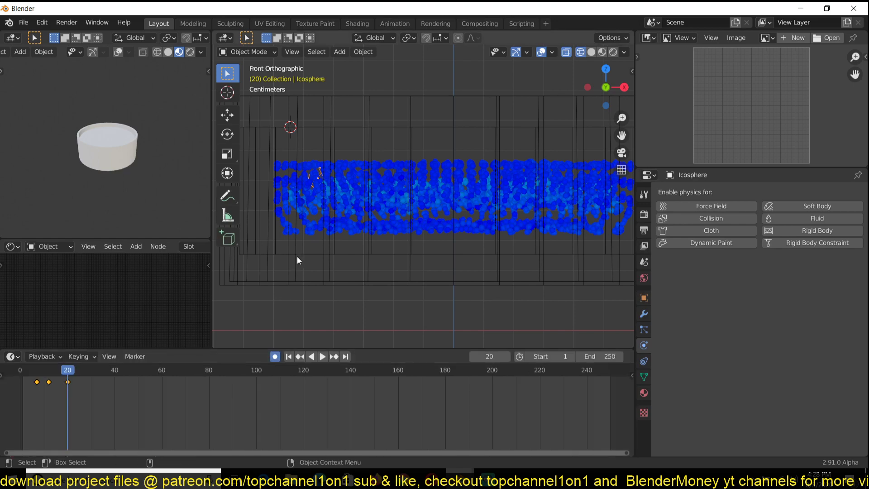
- Play the animation from the start in a perspective view and check how the ico sphere grows and shrinks inside the liquid
{"action": "scroll", "coordinate": [298, 256], "scroll_direction": "down", "scroll_amount": 1}
{"action": "middle_click_drag", "start_coordinate": [297, 260], "coordinate": [310, 275]}
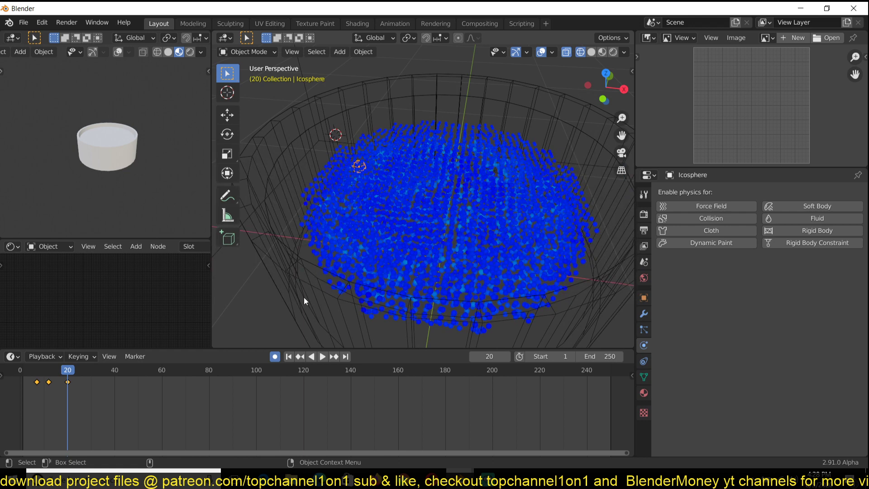
{"action": "scroll", "coordinate": [317, 308], "scroll_direction": "down", "scroll_amount": 4}
{"action": "middle_click_drag", "start_coordinate": [353, 299], "coordinate": [398, 267]}
{"action": "scroll", "coordinate": [399, 268], "scroll_direction": "up", "scroll_amount": 2}
{"action": "left_click", "coordinate": [20, 371]}
{"action": "key", "text": "space"}
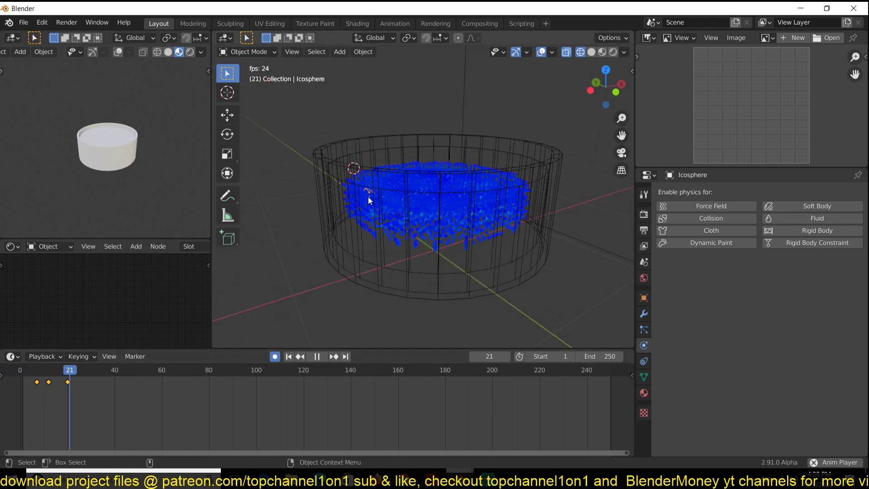
{"action": "key", "text": "space"}
{"action": "left_click", "coordinate": [12, 383]}
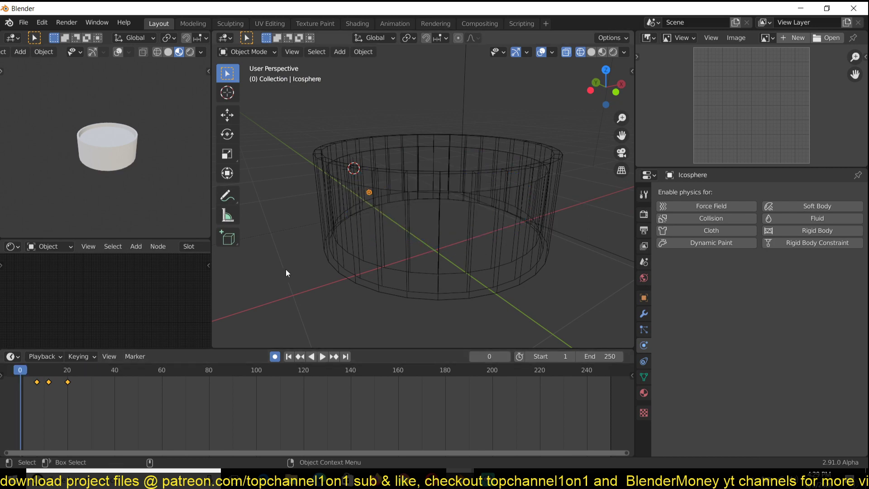
{"action": "key", "text": "space"}
{"action": "key", "text": "space"}
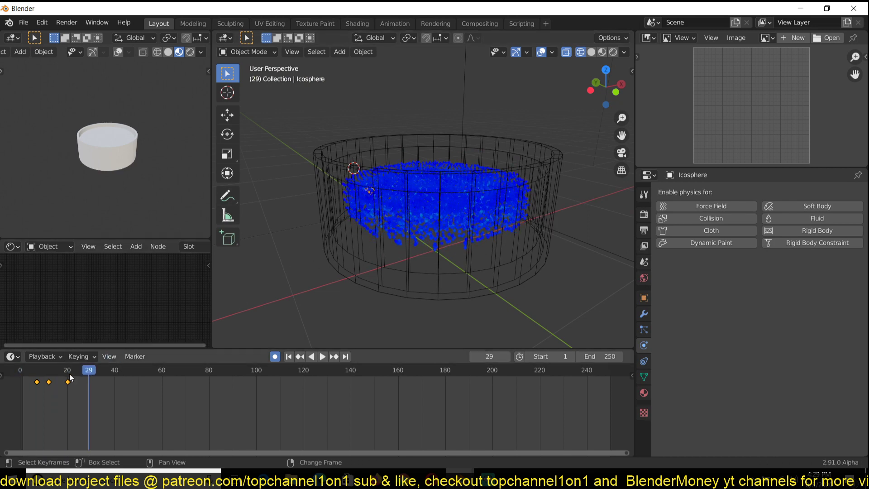
{"action": "left_click", "coordinate": [19, 385]}
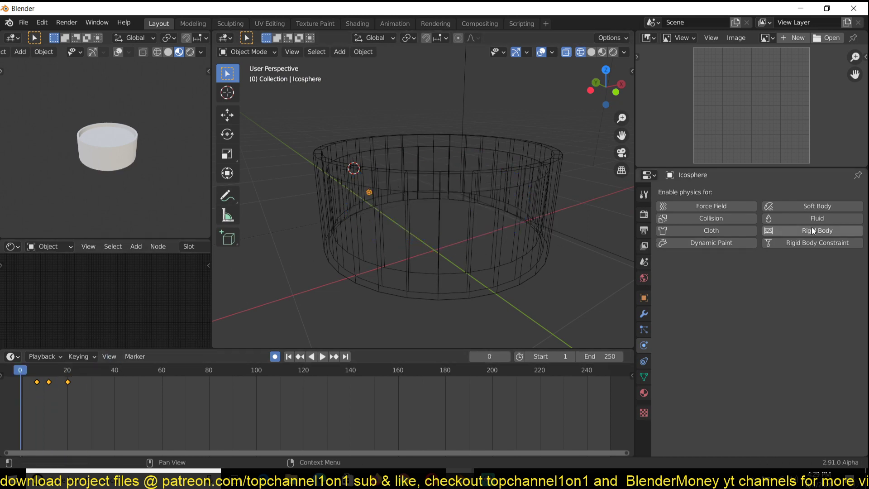
- Enable Fluid physics on the ico sphere and set its type to Effector
{"action": "left_click", "coordinate": [831, 222]}
{"action": "left_click", "coordinate": [810, 277]}
{"action": "left_click", "coordinate": [771, 330]}
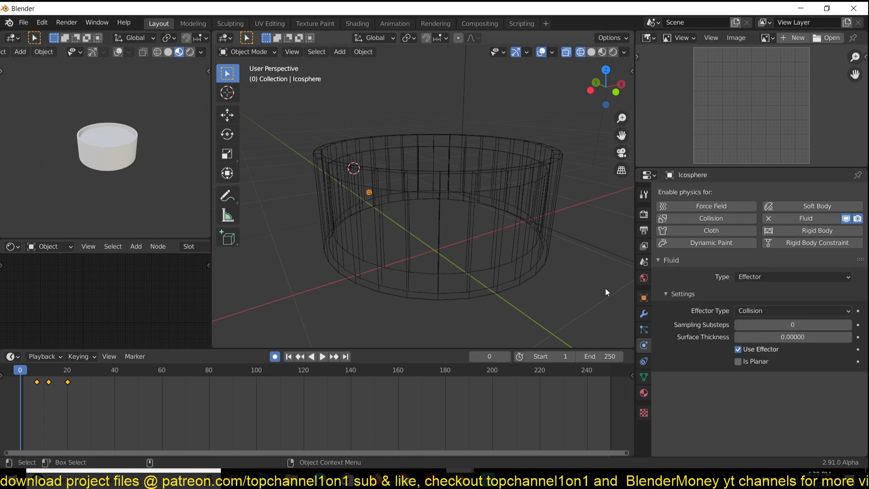
- Select the domain cube and set its Resolution Divisions to 42
{"action": "left_click", "coordinate": [548, 167]}
{"action": "scroll", "coordinate": [470, 101], "scroll_direction": "down", "scroll_amount": 2}
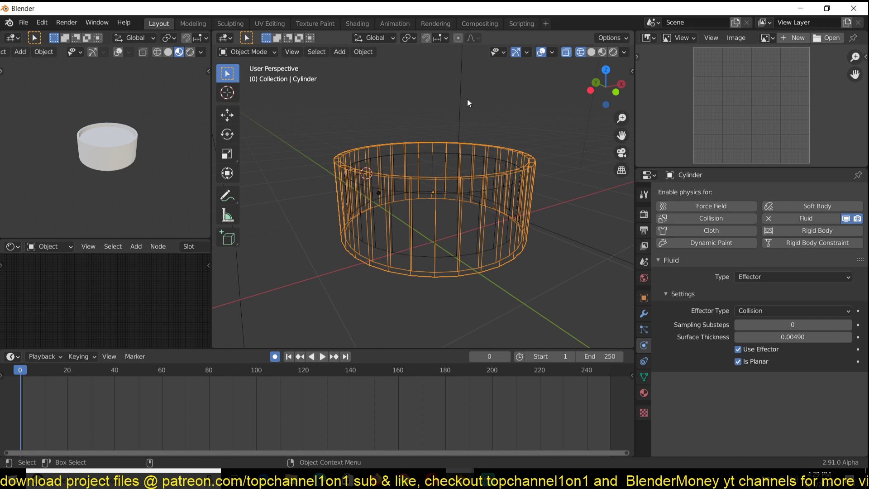
{"action": "left_click", "coordinate": [467, 99]}
{"action": "left_click", "coordinate": [467, 107]}
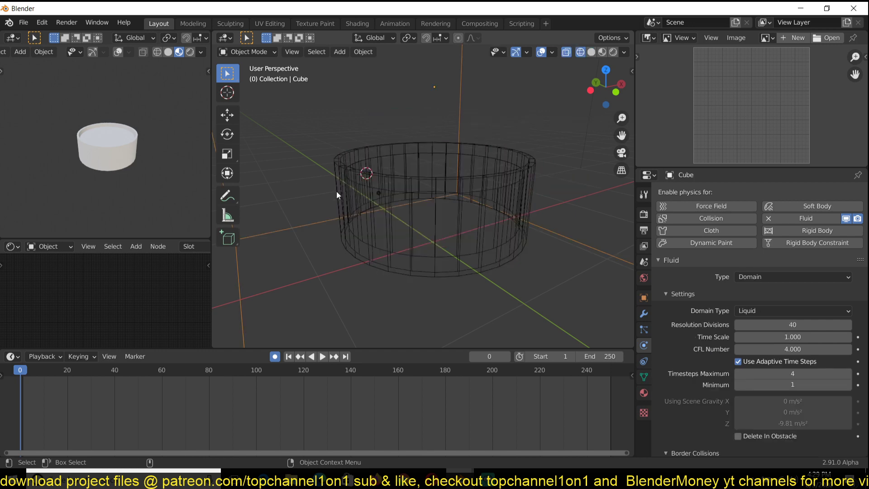
{"action": "scroll", "coordinate": [724, 367], "scroll_direction": "down", "scroll_amount": 10}
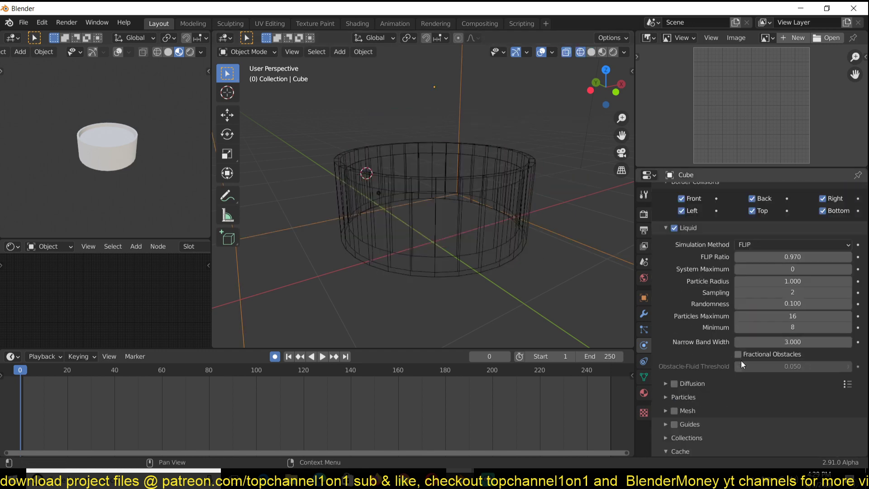
{"action": "scroll", "coordinate": [740, 360], "scroll_direction": "up", "scroll_amount": 8}
{"action": "left_click", "coordinate": [847, 271]}
{"action": "left_click", "coordinate": [847, 271]}
- Replay the simulation from the start and examine how the animated ico sphere disturbs the liquid
{"action": "right_click", "coordinate": [617, 408], "text": "shift"}
{"action": "key", "text": "space"}
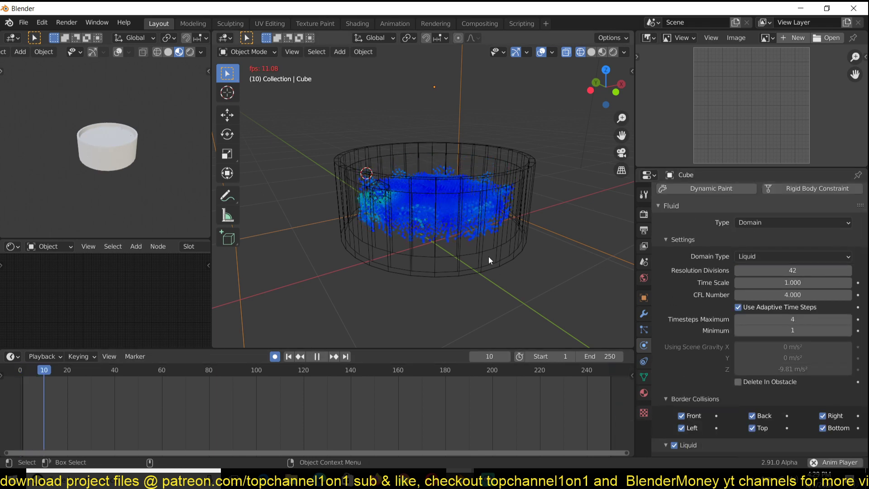
{"action": "key", "text": "space"}
{"action": "key", "text": "z"}
{"action": "left_click", "coordinate": [433, 185]}
{"action": "middle_click_drag", "start_coordinate": [433, 245], "coordinate": [401, 253]}
{"action": "key", "text": "shift+z"}
{"action": "key", "text": "space"}
{"action": "key", "text": "space"}
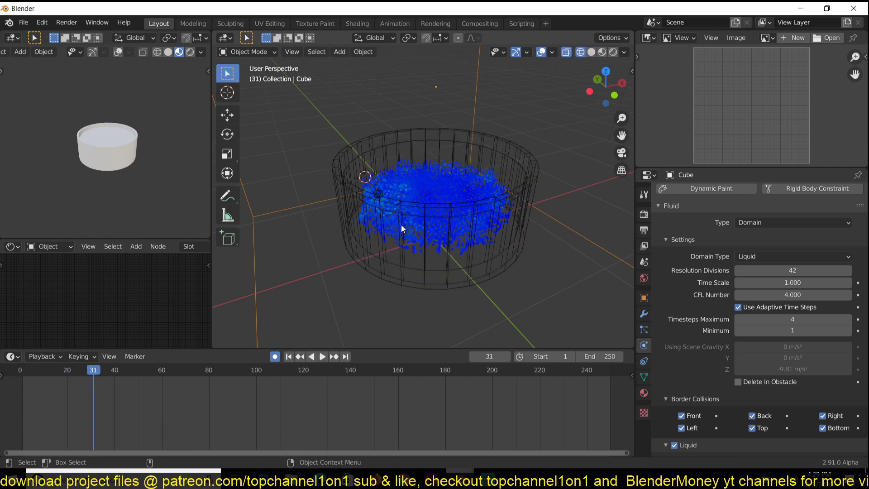
{"action": "left_click", "coordinate": [613, 369]}
{"action": "key", "text": "space"}
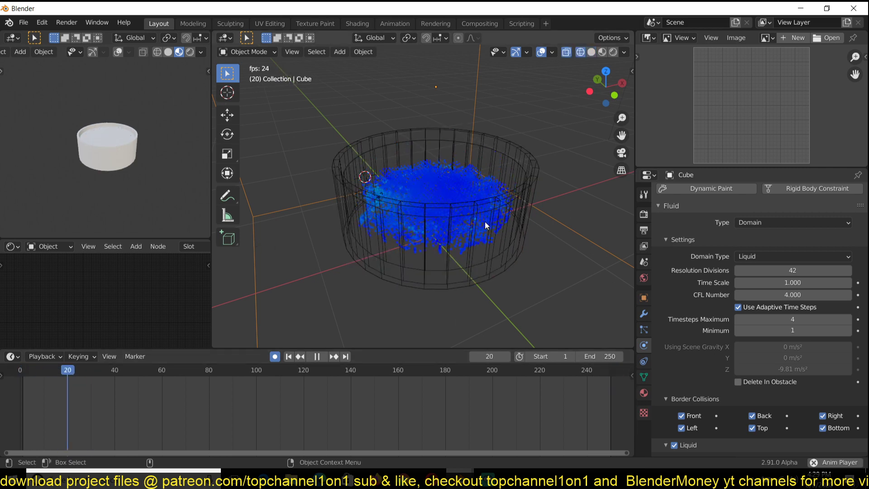
- Set the inner flow cylinder's Surface Emission to 0.009 and turn off Is Planar
{"action": "left_click", "coordinate": [512, 161]}
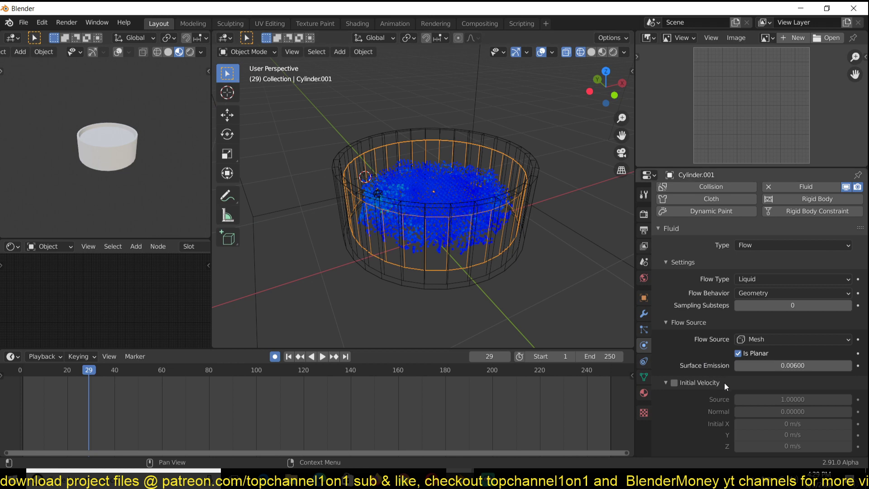
{"action": "left_click_drag", "start_coordinate": [777, 366], "coordinate": [792, 366]}
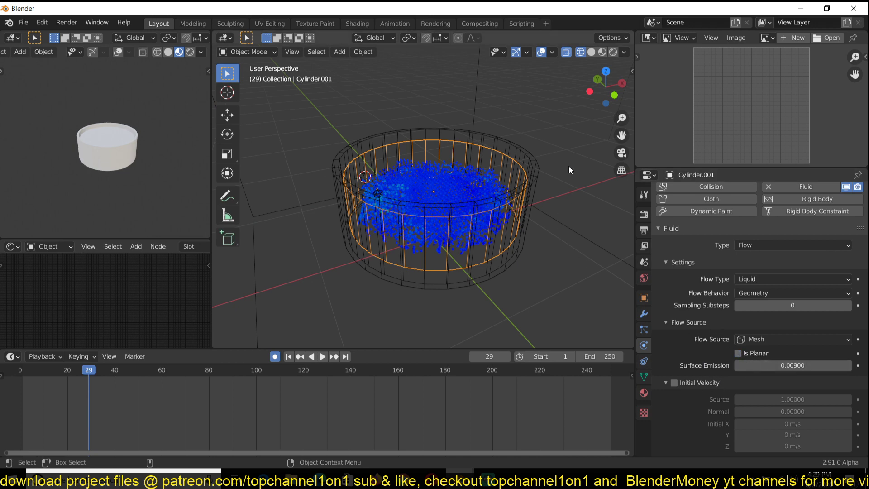
- Select the domain cube and set its Resolution Divisions to 46
{"action": "left_click", "coordinate": [465, 87]}
{"action": "left_click", "coordinate": [512, 140]}
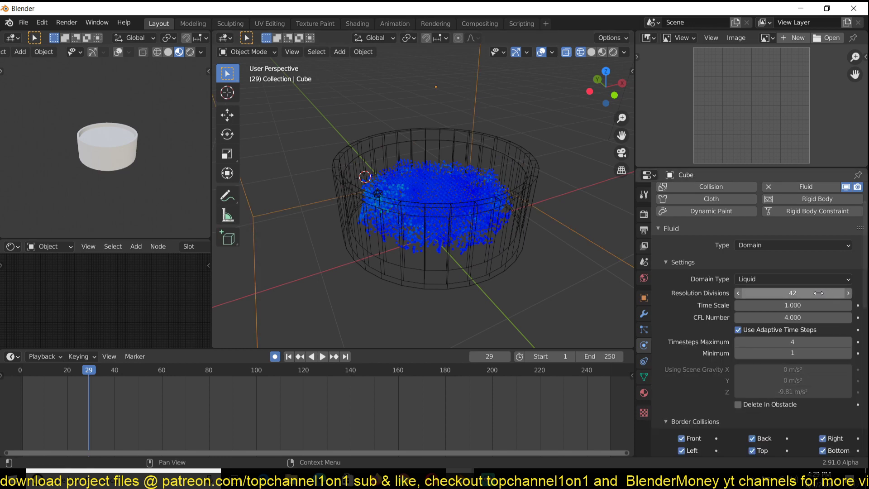
{"action": "left_click", "coordinate": [846, 293]}
{"action": "left_click", "coordinate": [846, 294]}
- Replay the simulation from the start and examine the liquid particles around the growing ico sphere up close
{"action": "right_click_drag", "start_coordinate": [627, 397], "coordinate": [621, 398], "text": "shift"}
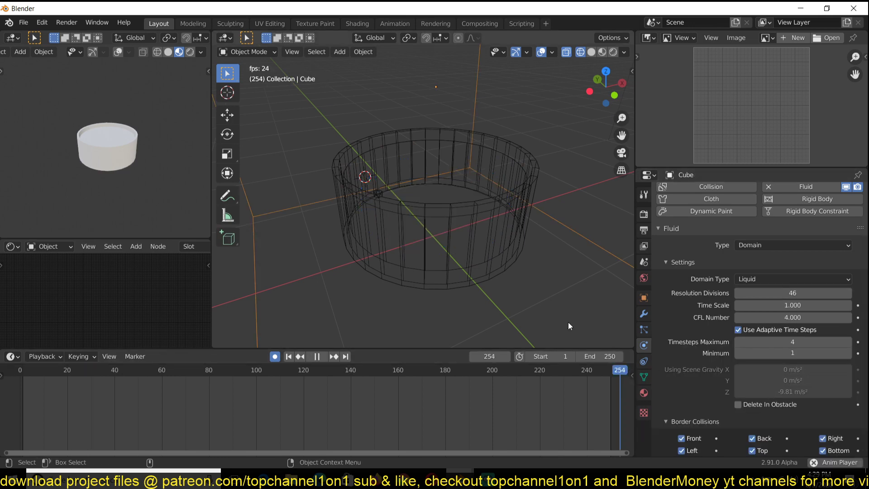
{"action": "key", "text": "space"}
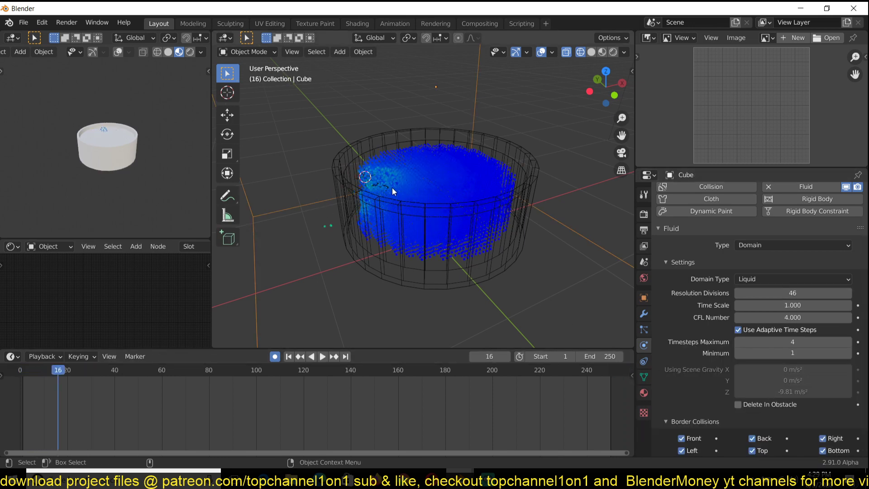
{"action": "key", "text": "space"}
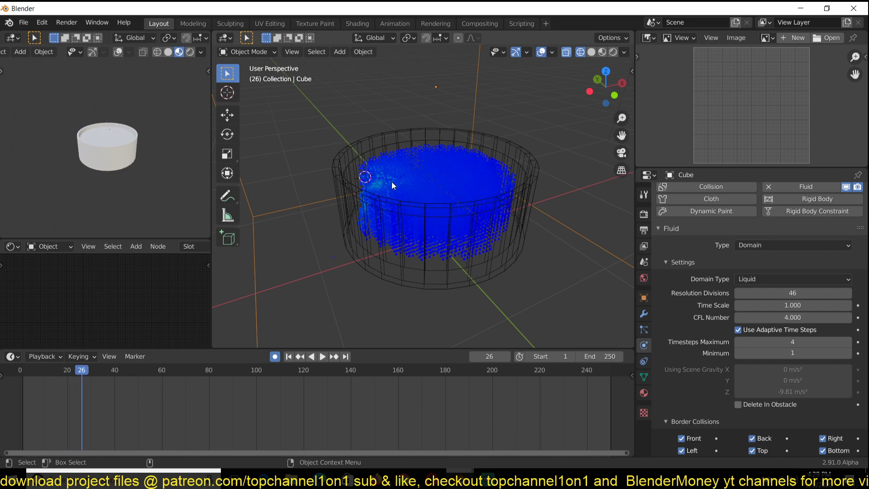
{"action": "scroll", "coordinate": [392, 181], "scroll_direction": "up", "scroll_amount": 4}
{"action": "middle_click_drag", "start_coordinate": [401, 181], "coordinate": [418, 165]}
{"action": "scroll", "coordinate": [334, 144], "scroll_direction": "down", "scroll_amount": 6}
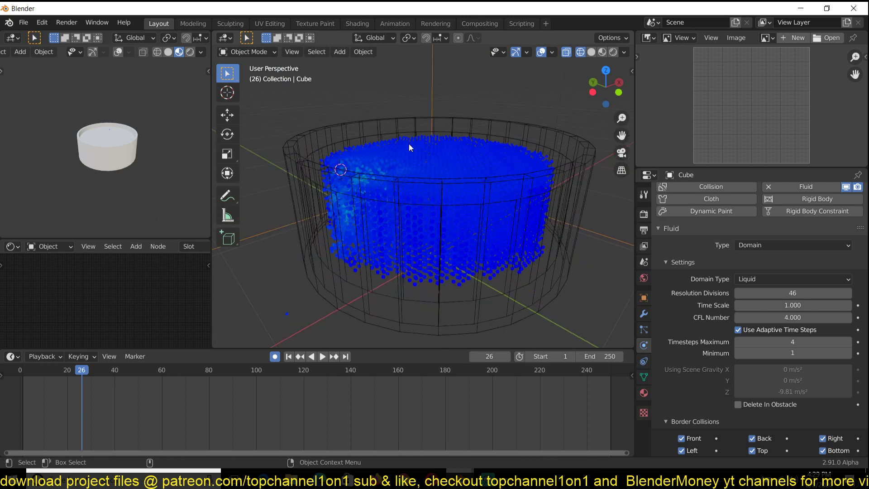
- Set the domain cube's viewport display to Solid and switch the viewport to solid shading
{"action": "left_click", "coordinate": [645, 298]}
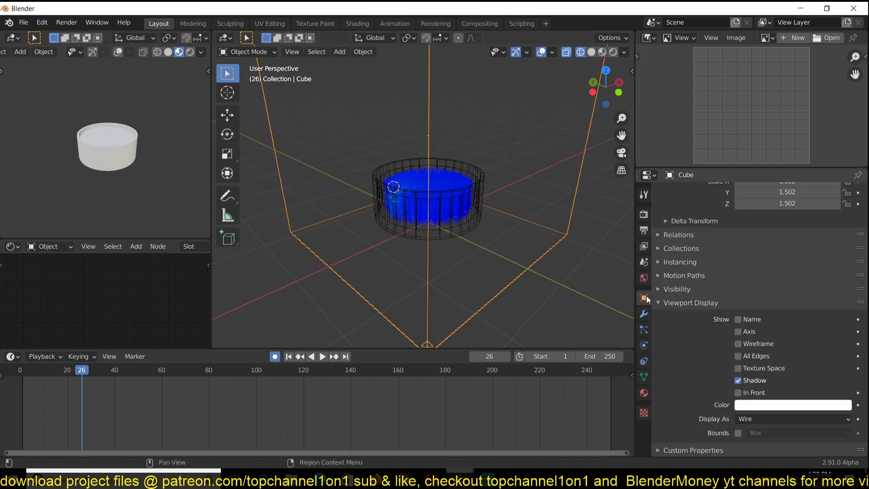
{"action": "left_click", "coordinate": [760, 414]}
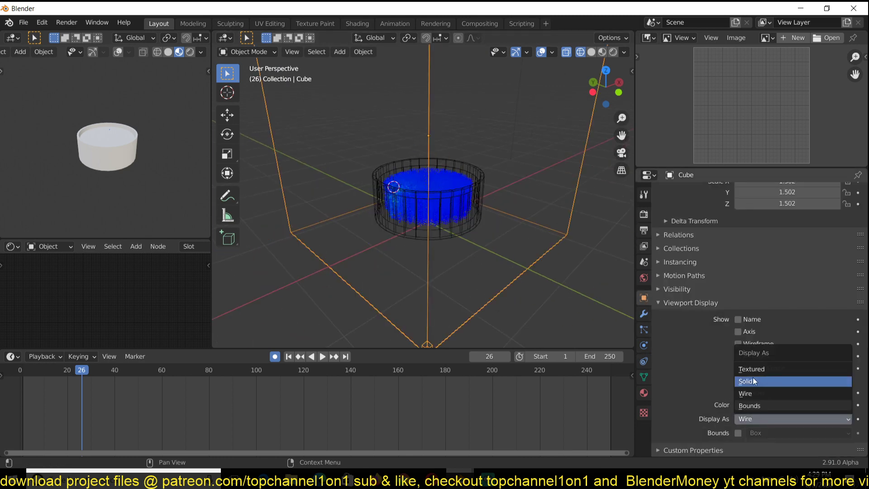
{"action": "left_click", "coordinate": [762, 379]}
{"action": "scroll", "coordinate": [436, 226], "scroll_direction": "down", "scroll_amount": 4}
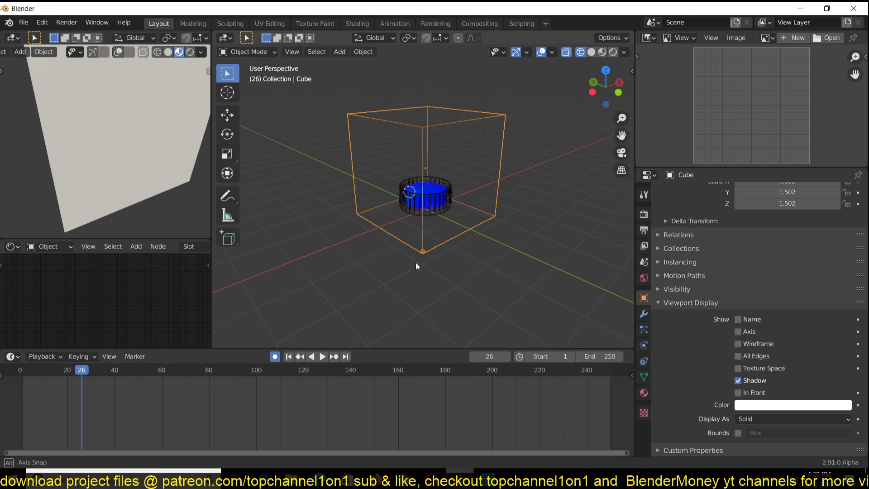
{"action": "key", "text": "z"}
{"action": "left_click", "coordinate": [525, 246]}
- Enable Mesh in the domain's fluid settings and set its Upres Factor to 1
{"action": "left_click", "coordinate": [644, 344]}
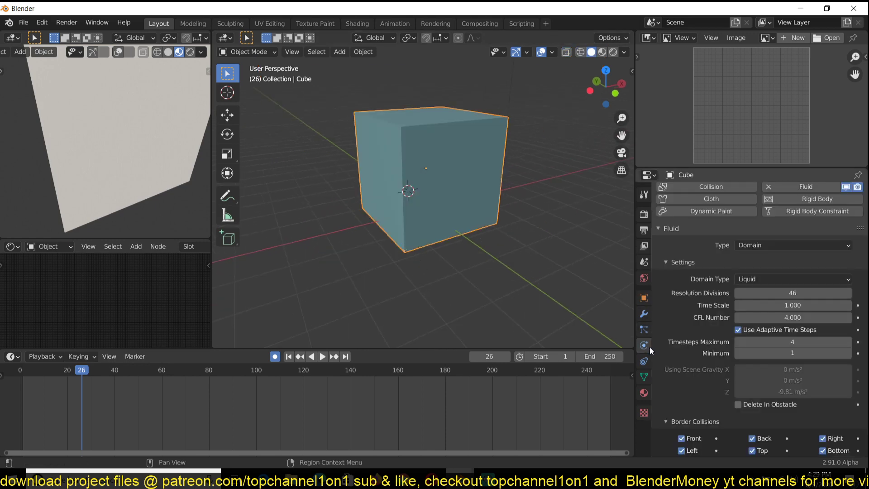
{"action": "scroll", "coordinate": [733, 419], "scroll_direction": "down", "scroll_amount": 15}
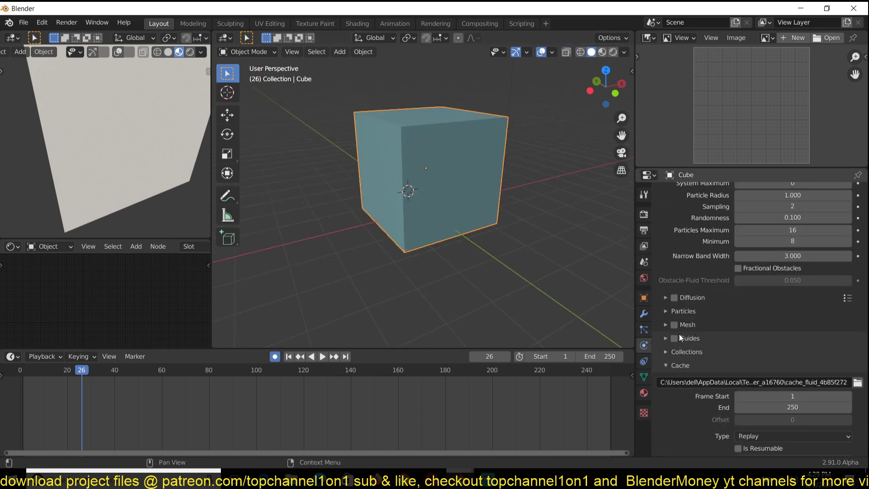
{"action": "left_click", "coordinate": [675, 325]}
{"action": "left_click", "coordinate": [687, 325]}
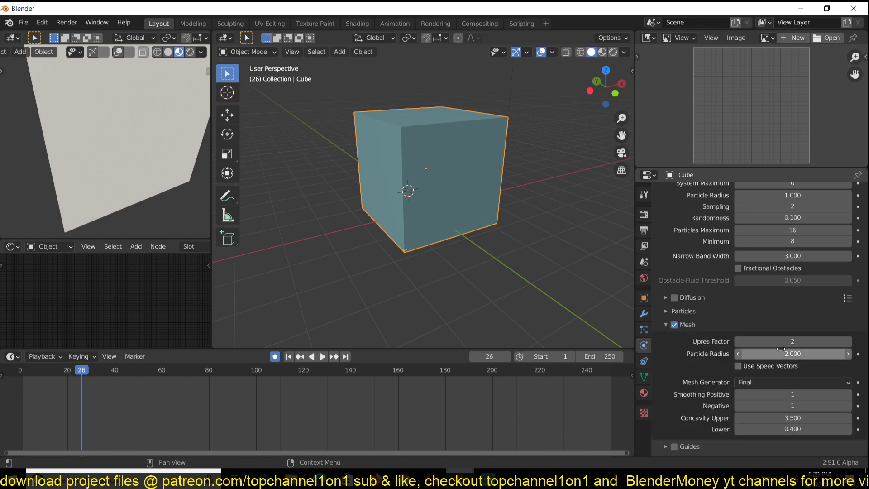
{"action": "left_click", "coordinate": [762, 343]}
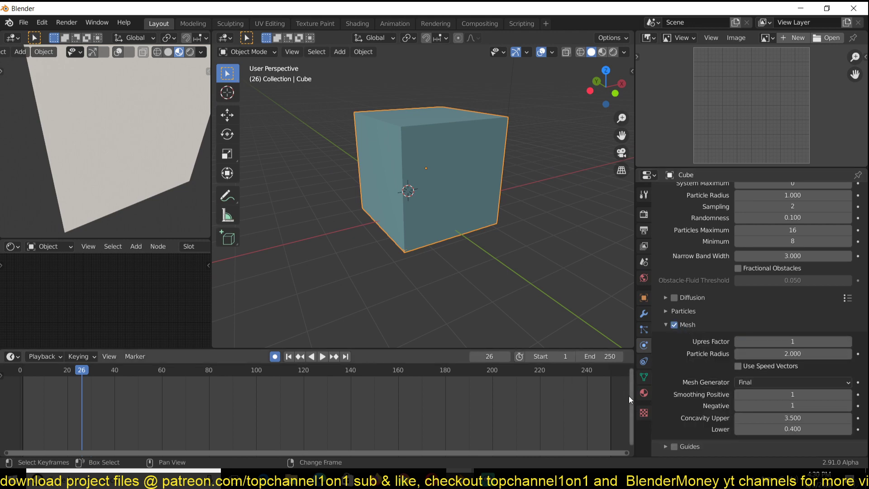
- Play the simulation from the start in solid shading and examine the meshed liquid inside the container
{"action": "key", "text": "shift+Left"}
{"action": "key", "text": "space"}
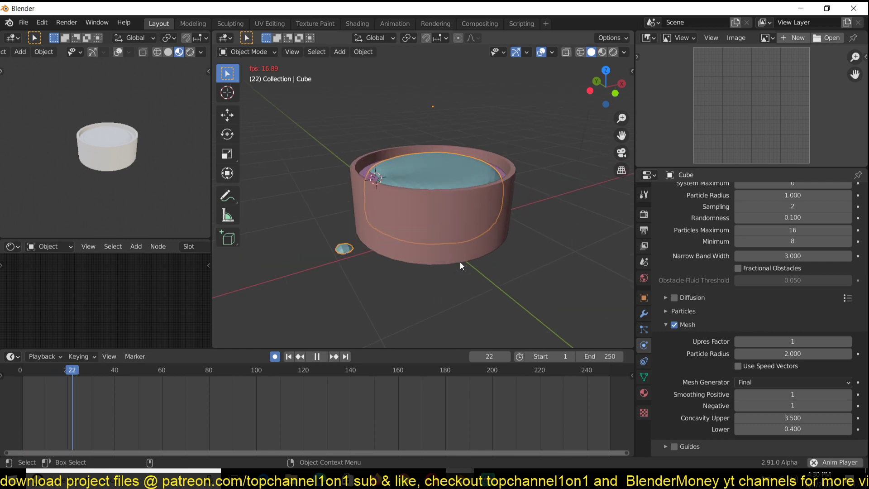
{"action": "key", "text": "space"}
{"action": "left_click", "coordinate": [12, 399]}
{"action": "key", "text": "space"}
- Try to select the ico sphere inside the liquid directly in the wireframe viewport
{"action": "key", "text": "shift+z"}
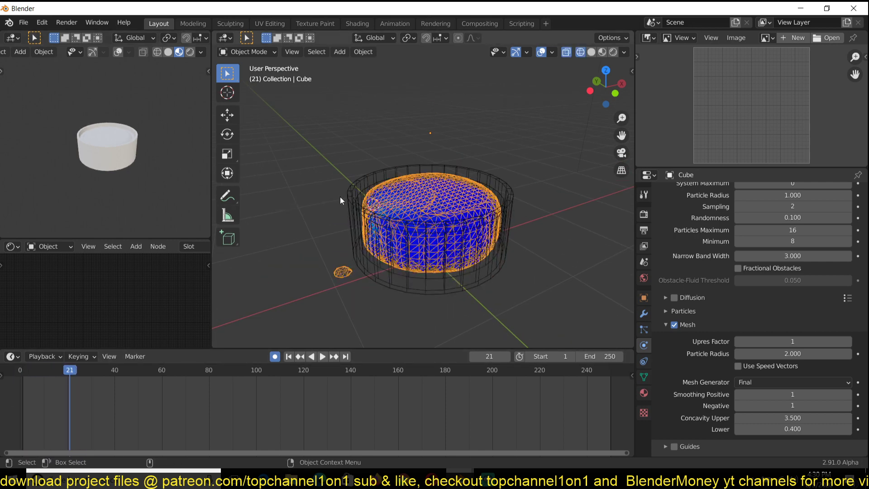
{"action": "scroll", "coordinate": [341, 200], "scroll_direction": "up", "scroll_amount": 5}
{"action": "left_click", "coordinate": [425, 238]}
{"action": "left_click", "coordinate": [435, 264]}
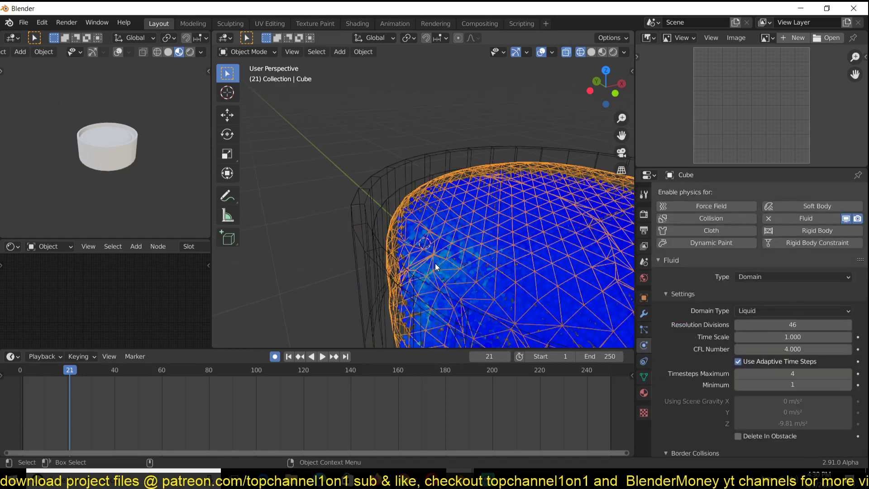
{"action": "left_click", "coordinate": [435, 247]}
- Replace the image editor with an Outliner and select the Icosphere in it
{"action": "left_click", "coordinate": [648, 38]}
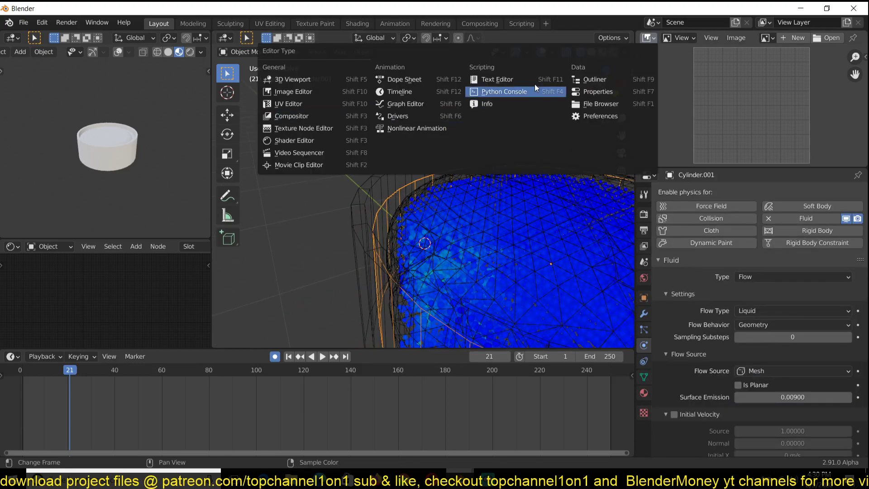
{"action": "left_click", "coordinate": [568, 81]}
{"action": "left_click", "coordinate": [664, 108]}
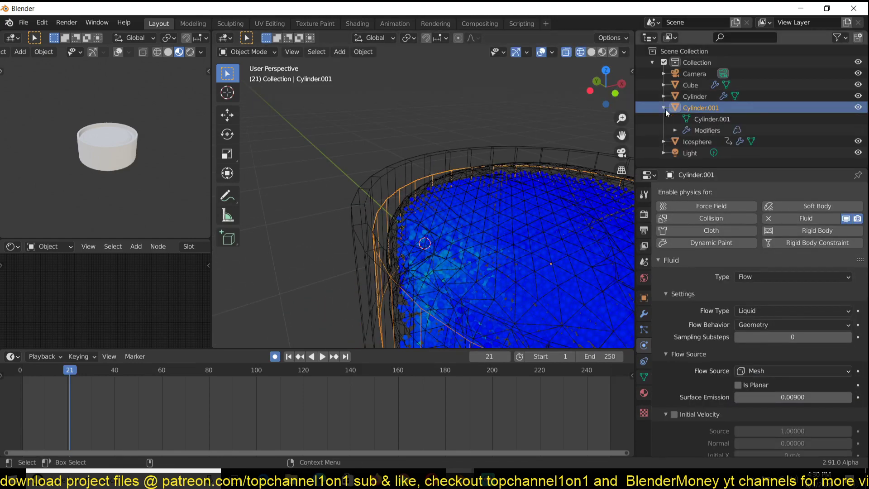
{"action": "left_click", "coordinate": [664, 109]}
{"action": "left_click", "coordinate": [665, 107]}
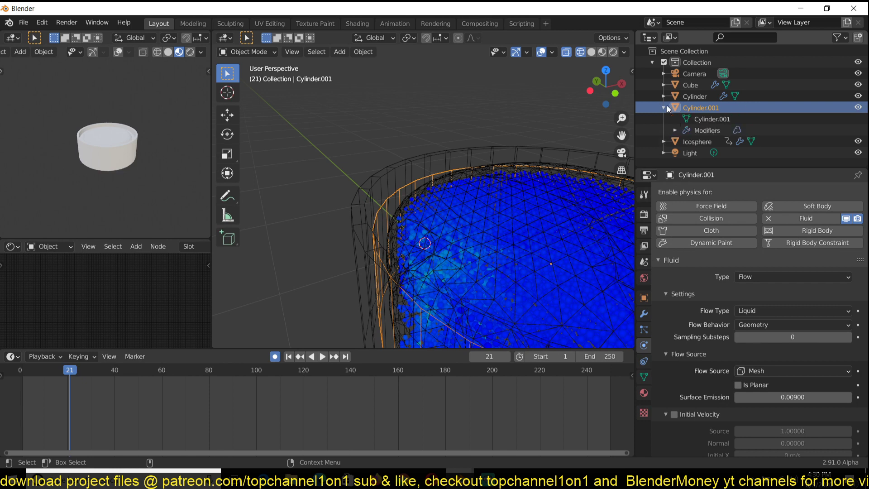
{"action": "left_click", "coordinate": [700, 142]}
- Move the ico sphere into a new collection named bubbles
{"action": "key", "text": "m"}
{"action": "left_click", "coordinate": [437, 177]}
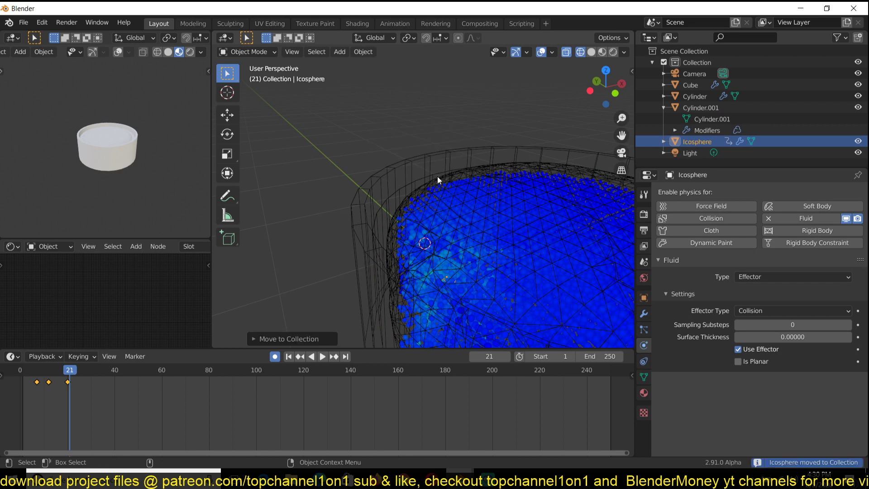
{"action": "key", "text": "m"}
{"action": "left_click", "coordinate": [448, 155]}
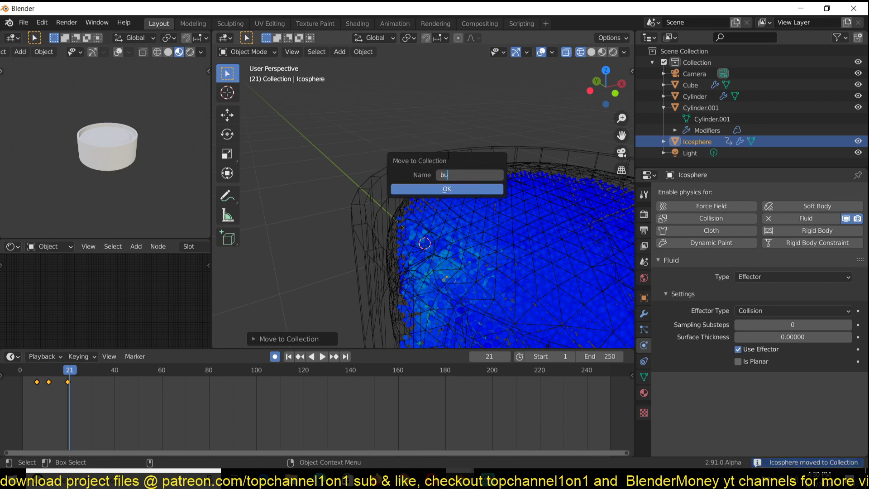
{"action": "type", "text": "buu"}
{"action": "key", "text": "BackSpace"}
{"action": "type", "text": "bbles"}
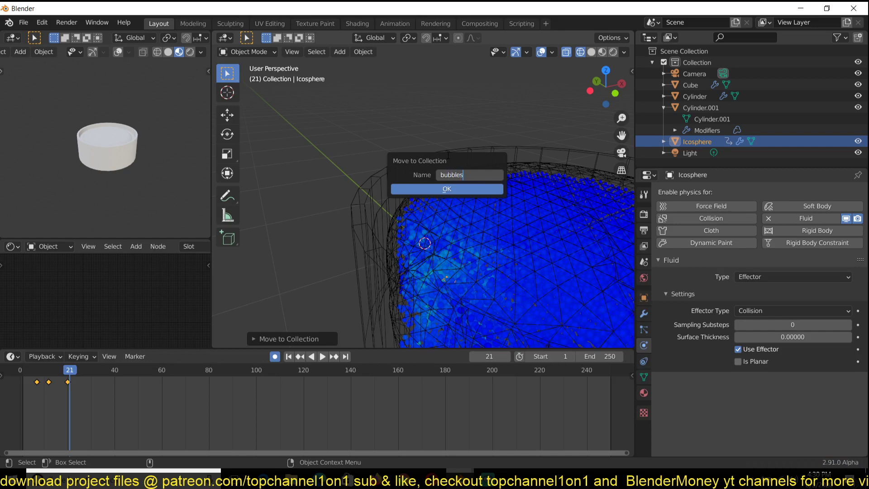
{"action": "key", "text": "Return"}
{"action": "left_click", "coordinate": [436, 187]}
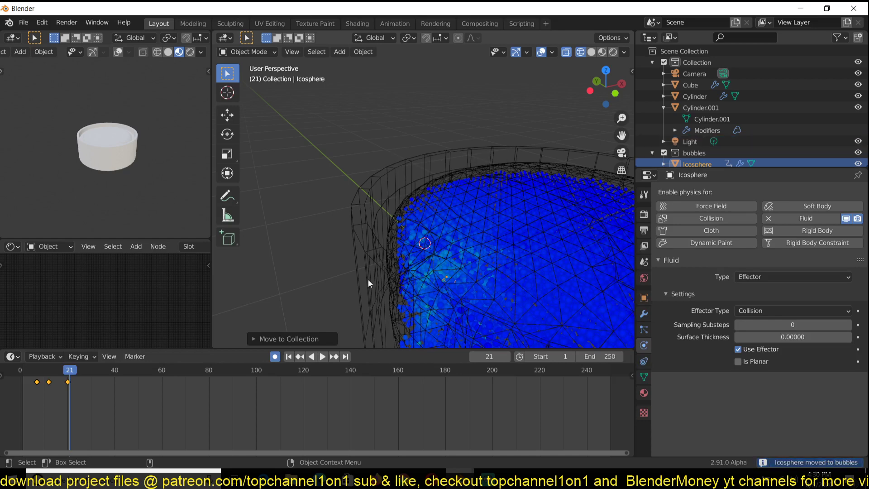
- Replay the opening frames and check how the ico sphere's growth pushes the meshed liquid
{"action": "left_click", "coordinate": [20, 370]}
{"action": "scroll", "coordinate": [341, 242], "scroll_direction": "down", "scroll_amount": 3}
{"action": "key", "text": "space"}
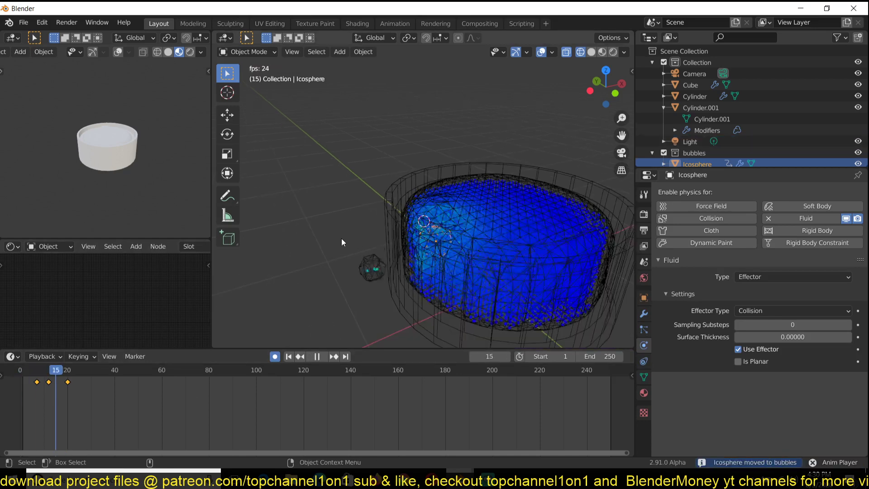
{"action": "key", "text": "space"}
{"action": "left_click", "coordinate": [18, 370]}
{"action": "key", "text": "space"}
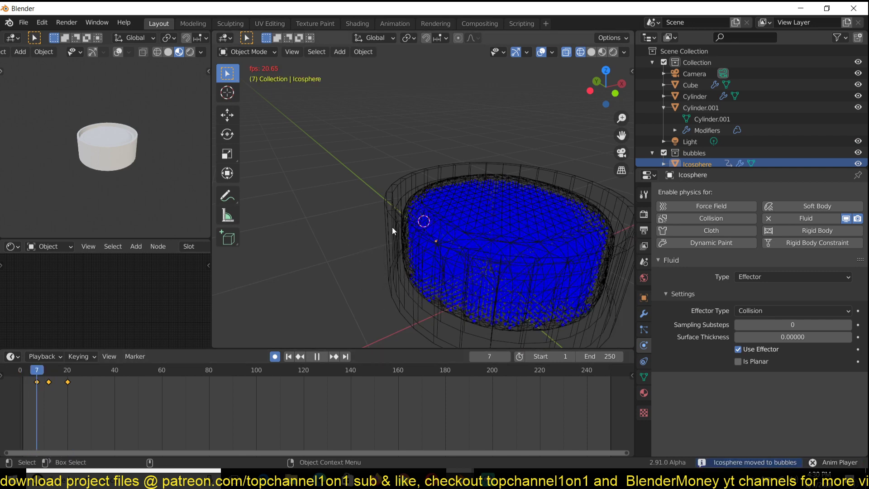
{"action": "key", "text": "space"}
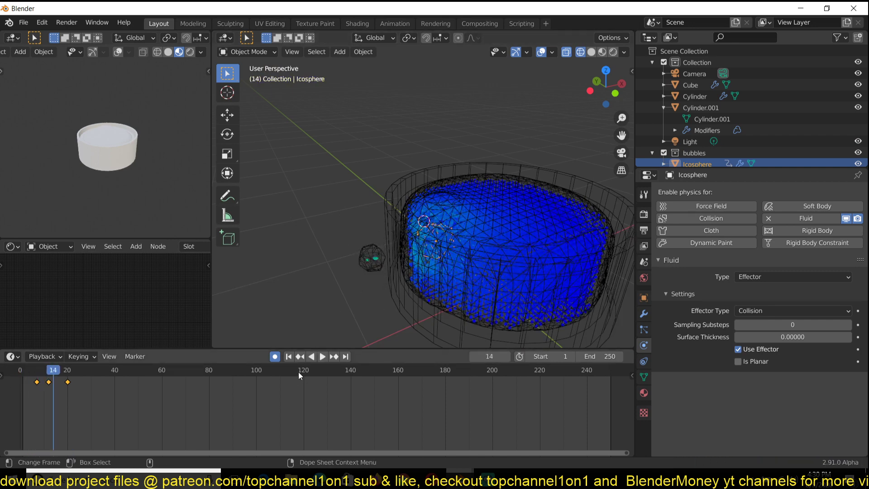
- Show the ico sphere's scale curves in the Graph Editor at frame 12 and set their keyframe handles to Vector
{"action": "key", "text": "Down"}
{"action": "key", "text": "ctrl+Tab"}
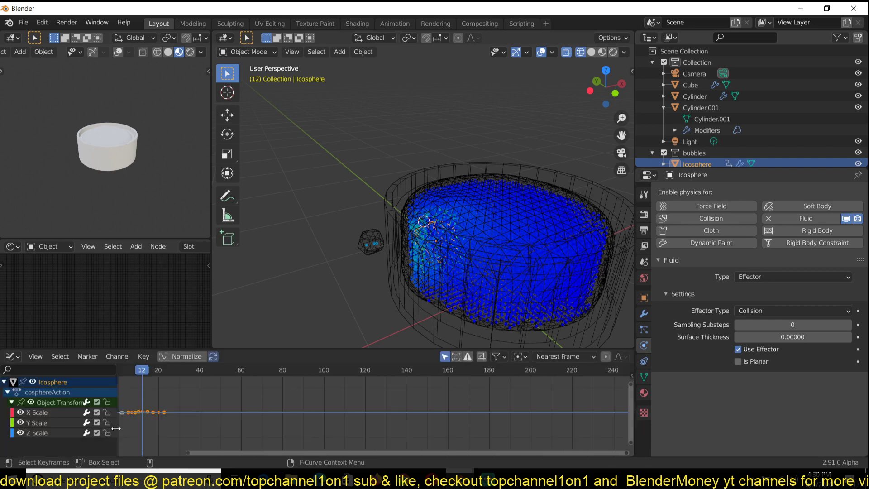
{"action": "key", "text": "Home"}
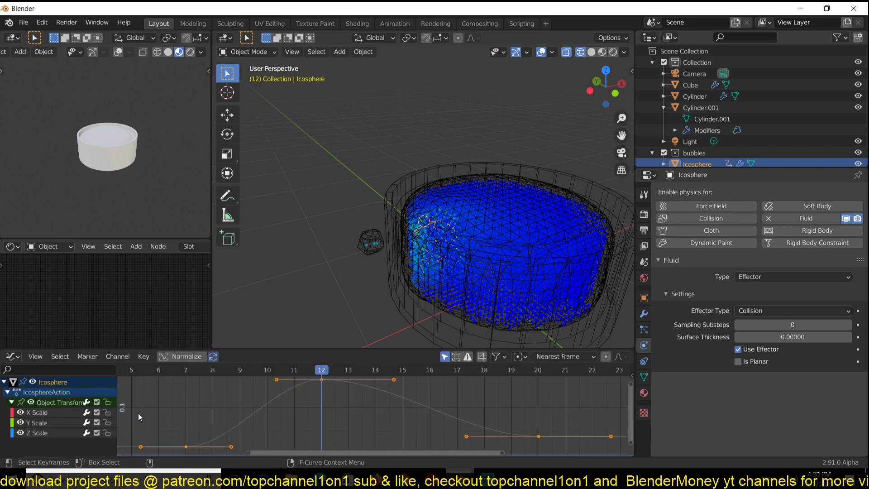
{"action": "scroll", "coordinate": [234, 398], "scroll_direction": "down", "scroll_amount": 3}
{"action": "key", "text": "v"}
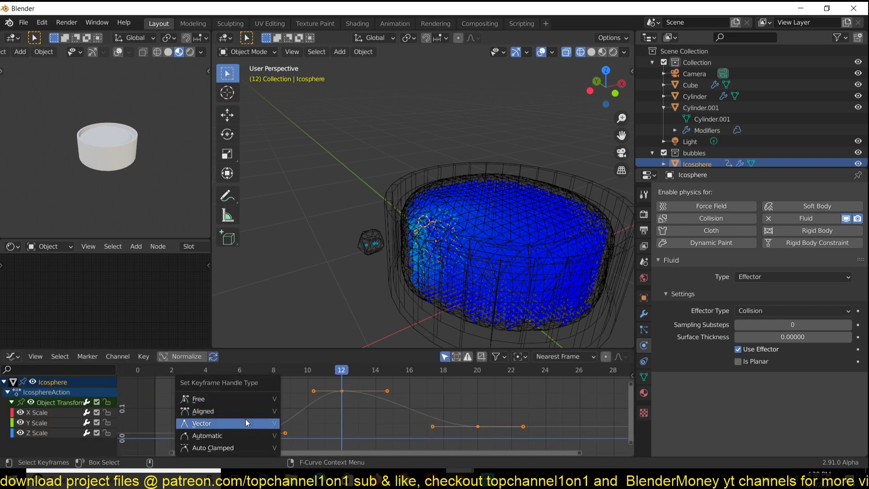
{"action": "left_click", "coordinate": [245, 419]}
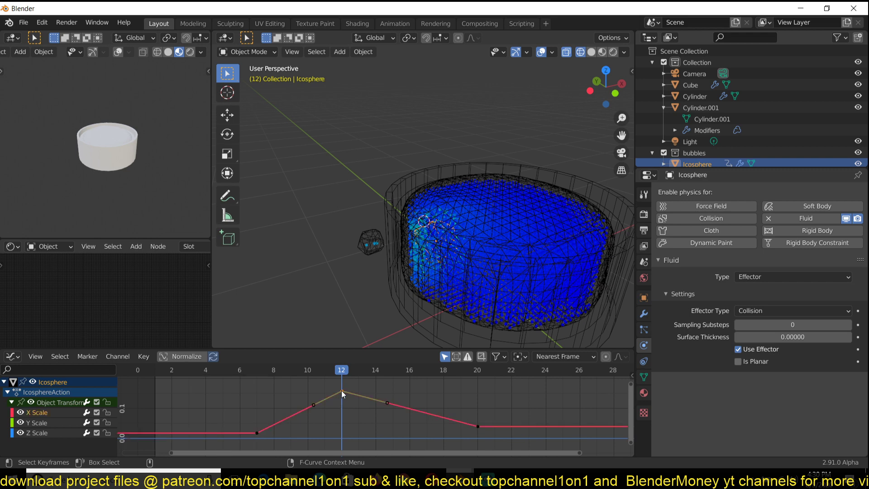
- Raise the ico sphere's scale keyframes at frame 12 along the value axis to enlarge the peak size
{"action": "scroll", "coordinate": [341, 390], "scroll_direction": "down", "scroll_amount": 4}
{"action": "left_click_drag", "start_coordinate": [332, 382], "coordinate": [357, 411]}
{"action": "scroll", "coordinate": [358, 411], "scroll_direction": "down", "scroll_amount": 3}
{"action": "key", "text": "g"}
{"action": "key", "text": "y"}
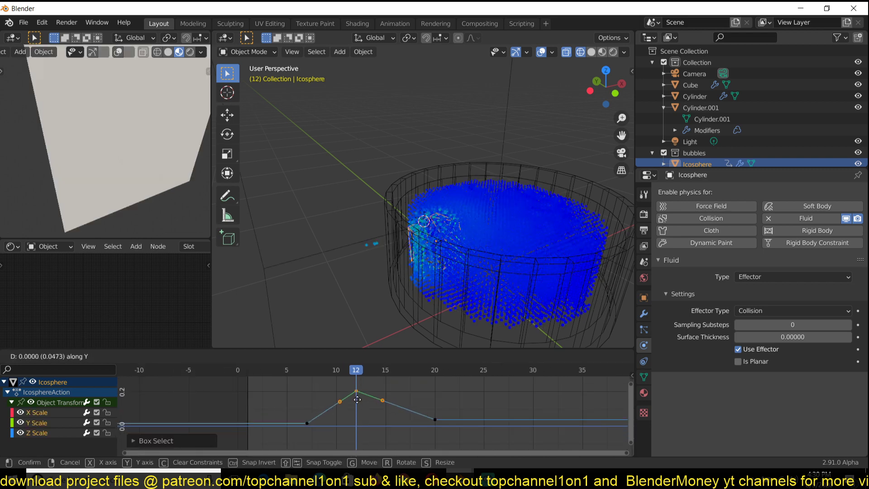
{"action": "left_click", "coordinate": [357, 385]}
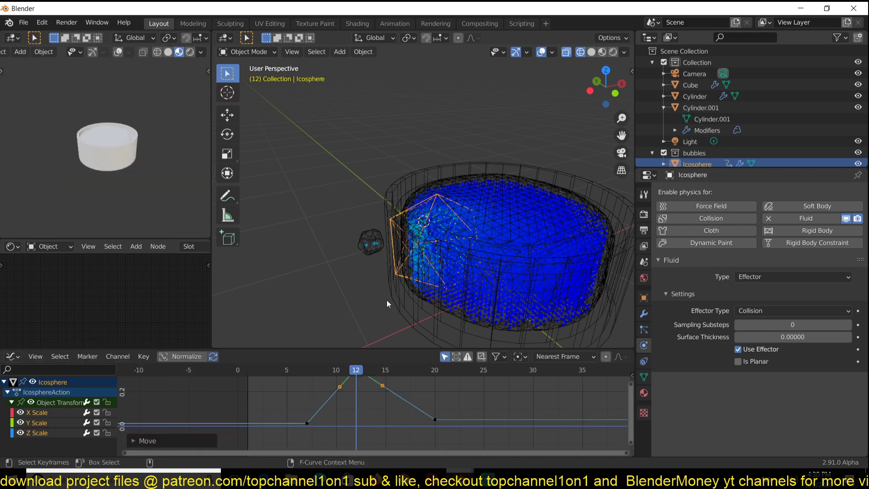
- Return to frame 0 in solid shading and hide the inner cylinder (Cylinder.001) between the container and the liquid
{"action": "key", "text": "z"}
{"action": "left_click", "coordinate": [476, 206]}
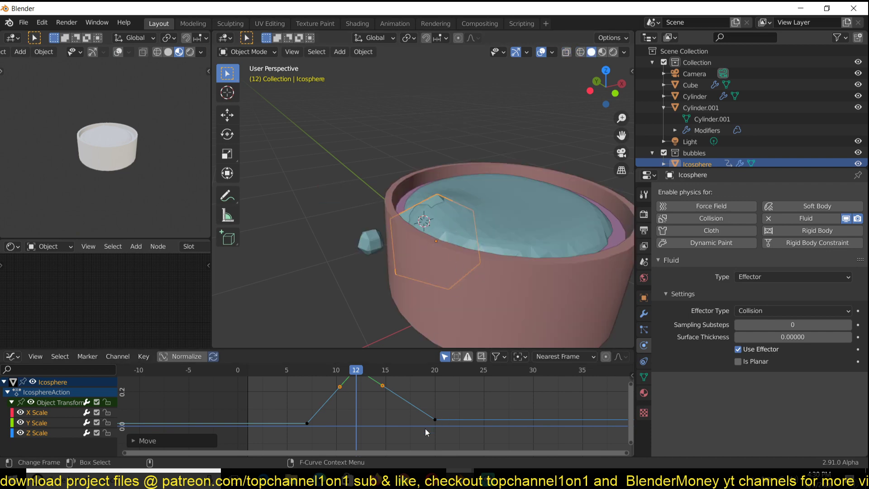
{"action": "key", "text": "shift+Left"}
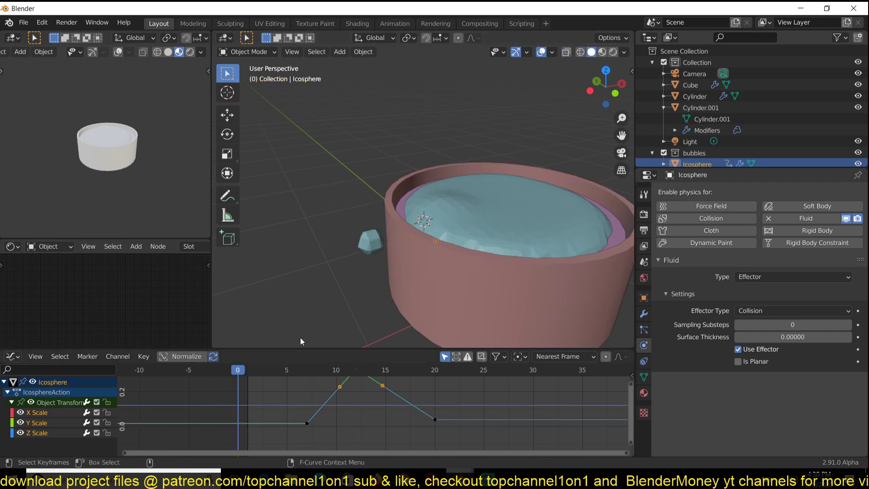
{"action": "key", "text": "ctrl+Tab"}
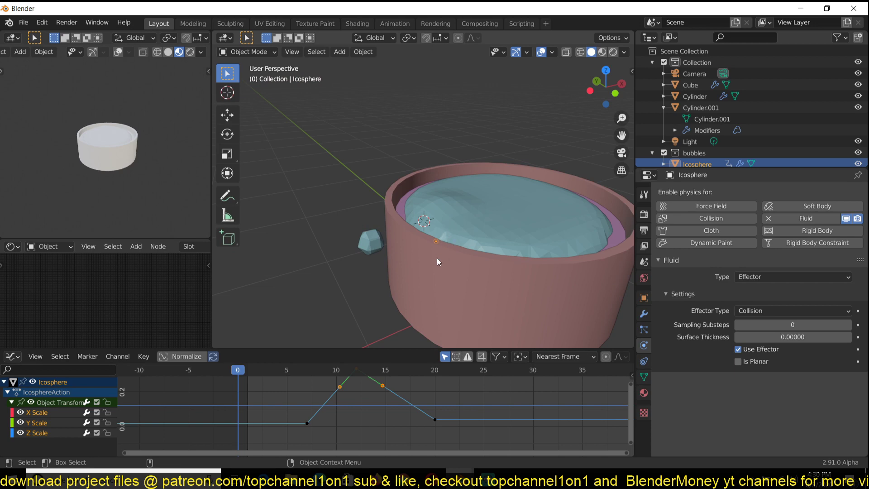
{"action": "left_click", "coordinate": [622, 230]}
- Select the liquid domain and set its resolution divisions to 48
{"action": "left_click", "coordinate": [600, 240]}
{"action": "middle_click_drag", "start_coordinate": [571, 231], "coordinate": [357, 292]}
{"action": "scroll", "coordinate": [357, 293], "scroll_direction": "down", "scroll_amount": 4}
{"action": "key", "text": "ctrl+Tab"}
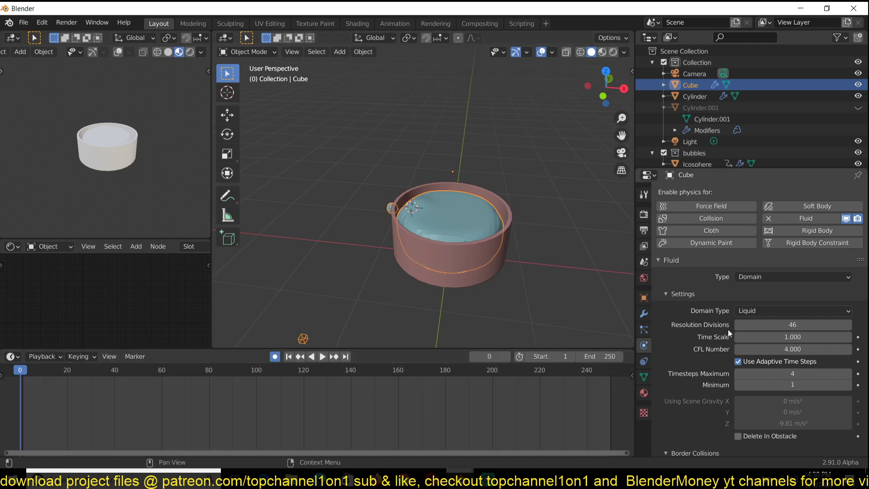
{"action": "left_click", "coordinate": [848, 325]}
- Replay the simulation from the start and examine the liquid's splash around the ico sphere in wireframe shading
{"action": "right_click", "coordinate": [617, 390], "text": "shift"}
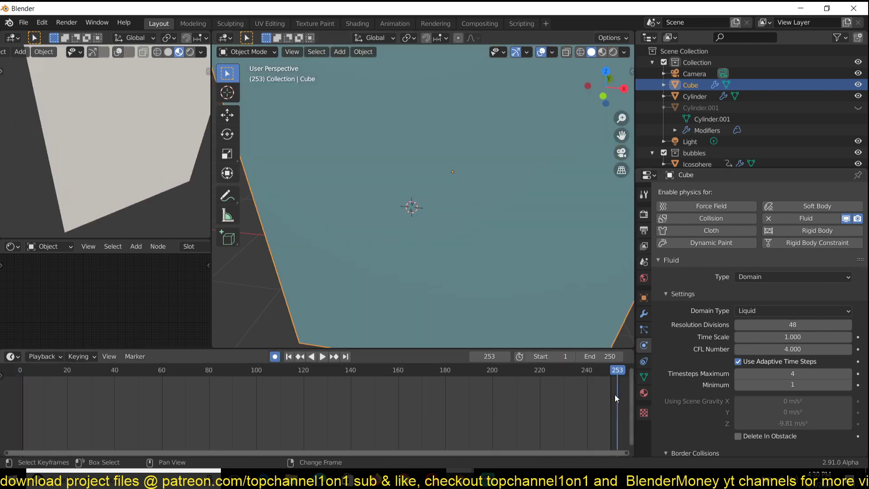
{"action": "scroll", "coordinate": [545, 286], "scroll_direction": "down", "scroll_amount": 6}
{"action": "key", "text": "space"}
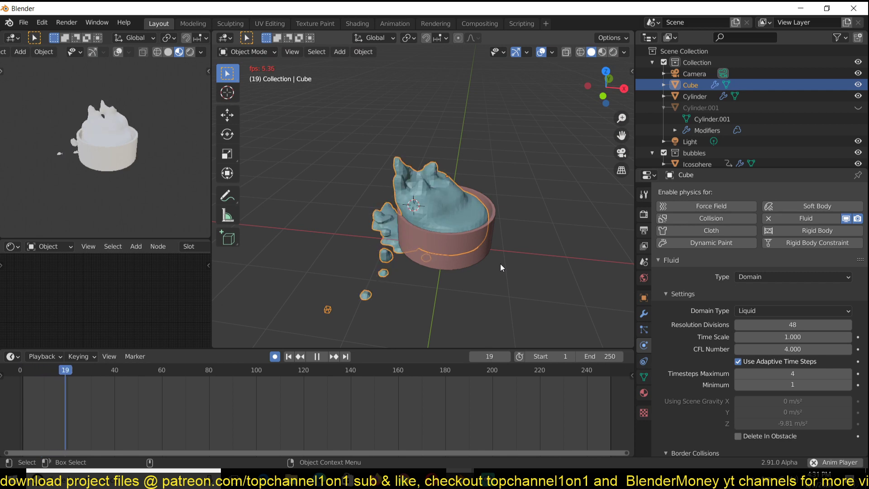
{"action": "key", "text": "space"}
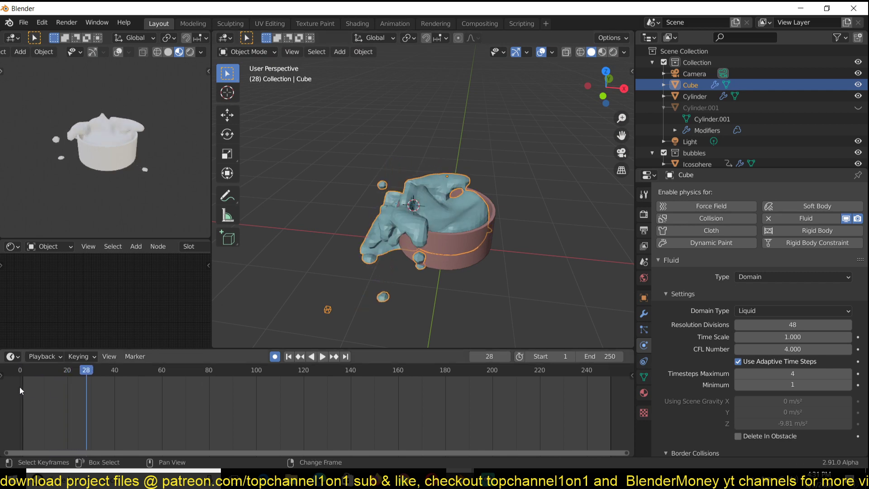
{"action": "left_click", "coordinate": [20, 387]}
{"action": "key", "text": "space"}
{"action": "key", "text": "space"}
{"action": "scroll", "coordinate": [359, 295], "scroll_direction": "up", "scroll_amount": 5}
{"action": "key", "text": "z"}
{"action": "left_click", "coordinate": [304, 284]}
{"action": "mouse_move", "coordinate": [304, 284]}
{"action": "middle_mouse_down"}
{"action": "mouse_move", "coordinate": [401, 258]}
{"action": "mouse_move", "coordinate": [441, 204]}
{"action": "mouse_move", "coordinate": [419, 231]}
{"action": "middle_mouse_up"}
- Lower the ico sphere's scale keyframes at frame 12 along the value axis to reduce its peak size
{"action": "left_click", "coordinate": [442, 206]}
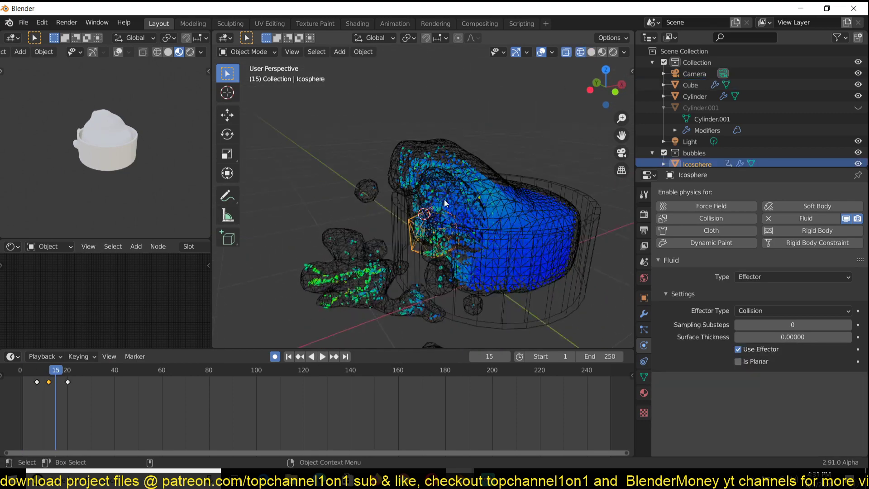
{"action": "scroll", "coordinate": [441, 217], "scroll_direction": "down", "scroll_amount": 2}
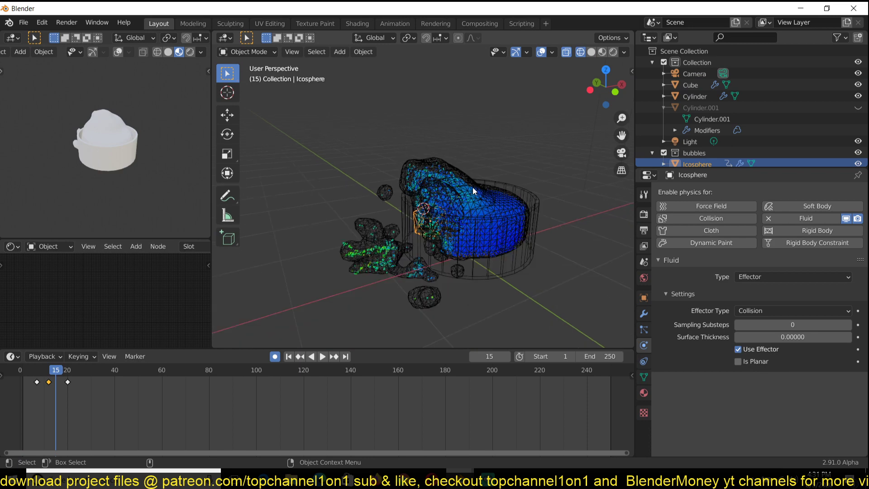
{"action": "middle_click_drag", "start_coordinate": [474, 191], "coordinate": [431, 173]}
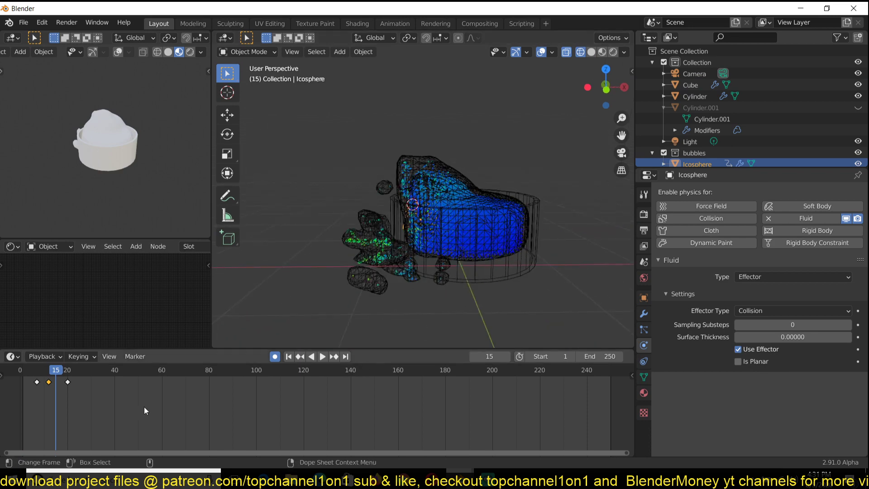
{"action": "key", "text": "ctrl+Tab"}
{"action": "scroll", "coordinate": [356, 391], "scroll_direction": "down", "scroll_amount": 1}
{"action": "key", "text": "g"}
{"action": "key", "text": "y"}
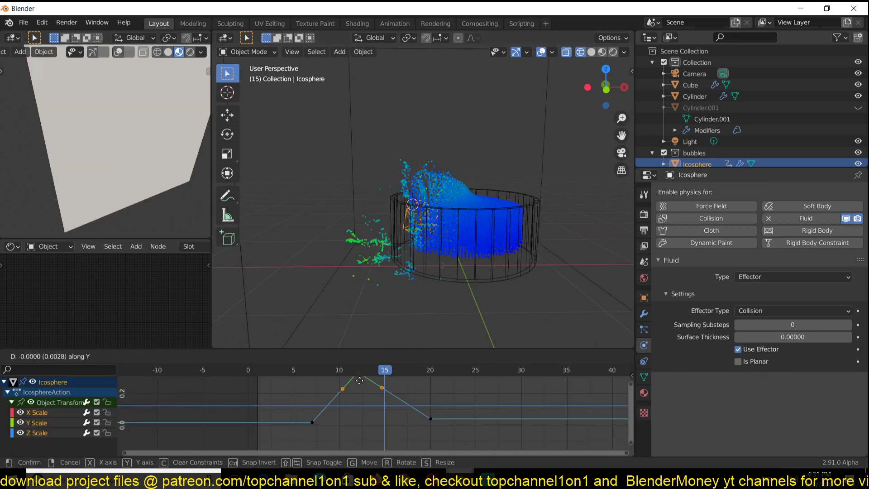
{"action": "left_click", "coordinate": [359, 403]}
{"action": "key", "text": "ctrl+Tab"}
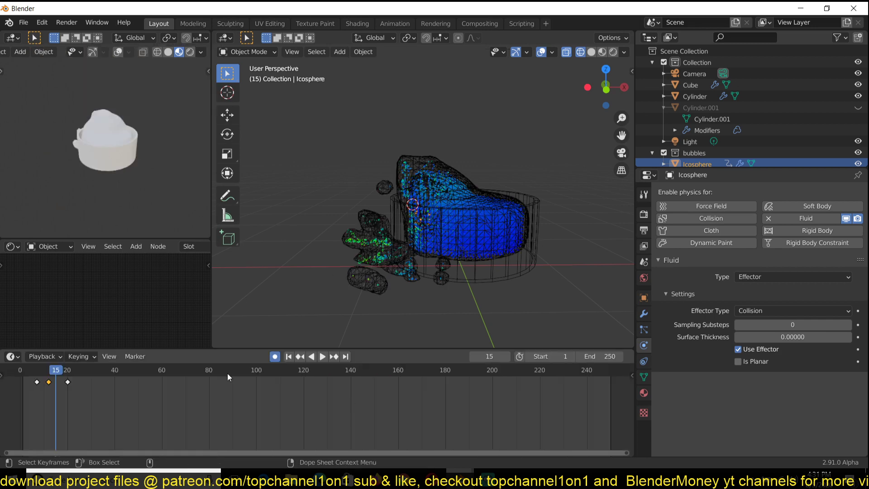
- Select the ico sphere effector again and frame it with the whole container in the top view
{"action": "key", "text": "a"}
{"action": "left_click", "coordinate": [422, 226]}
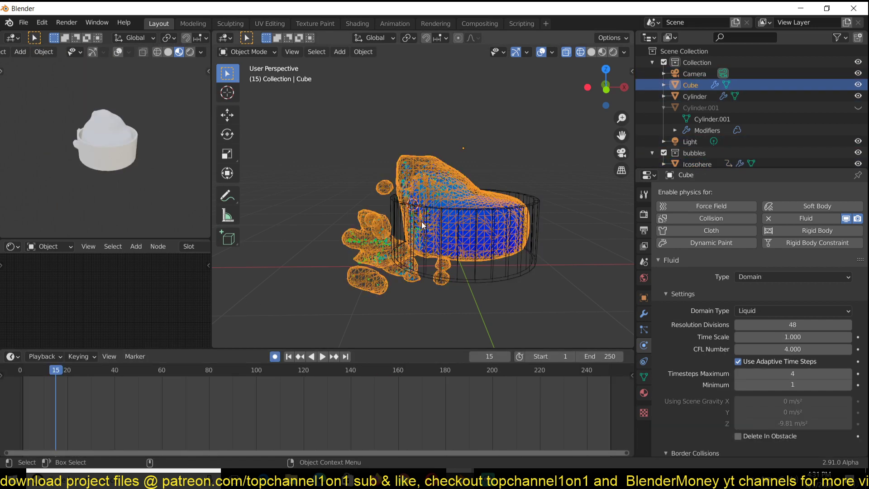
{"action": "left_click", "coordinate": [422, 219]}
{"action": "key", "text": "KP_7"}
{"action": "key", "text": "KP_Decimal"}
{"action": "scroll", "coordinate": [416, 219], "scroll_direction": "down", "scroll_amount": 10}
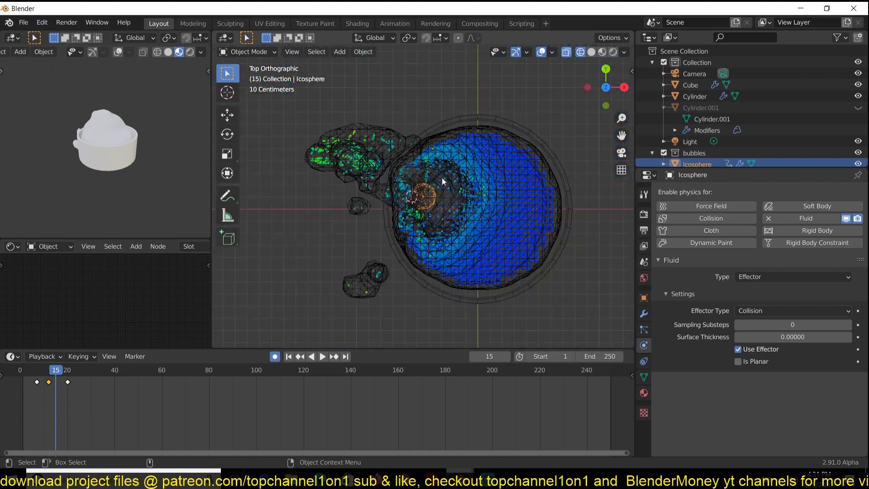
{"action": "key", "text": "ctrl+Tab"}
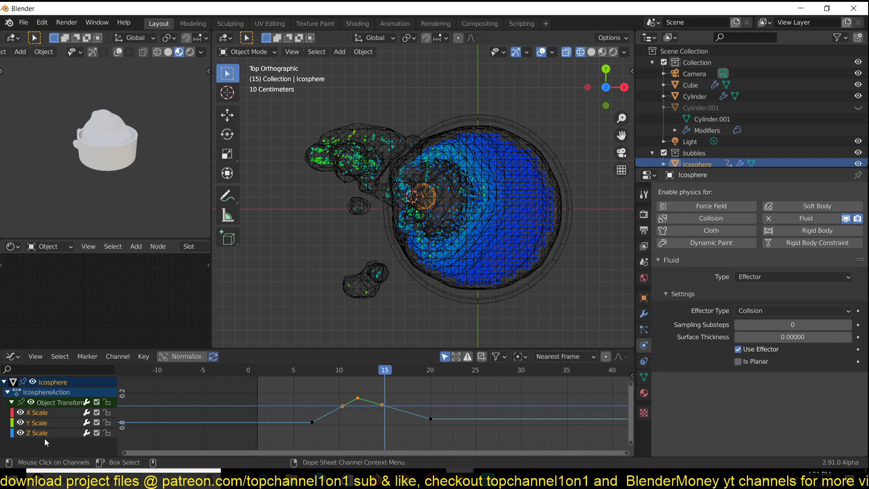
{"action": "key", "text": "ctrl+Tab"}
{"action": "key", "text": "shift+d"}
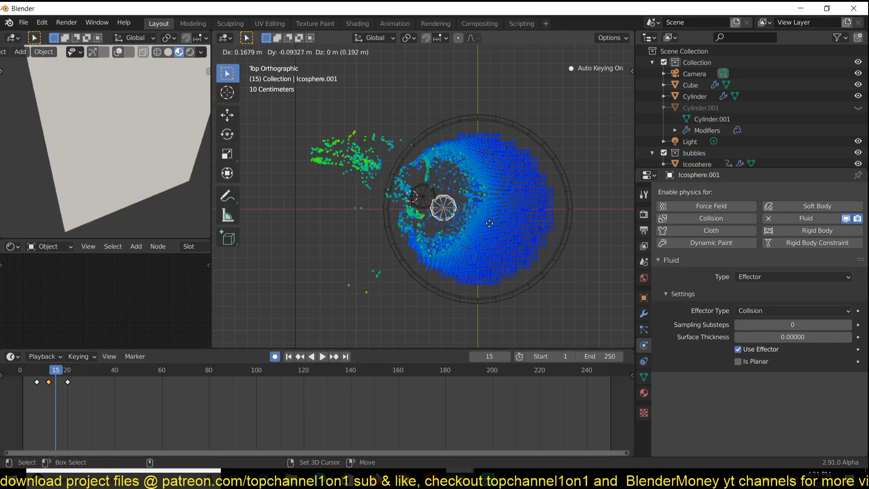
{"action": "left_click", "coordinate": [477, 310]}
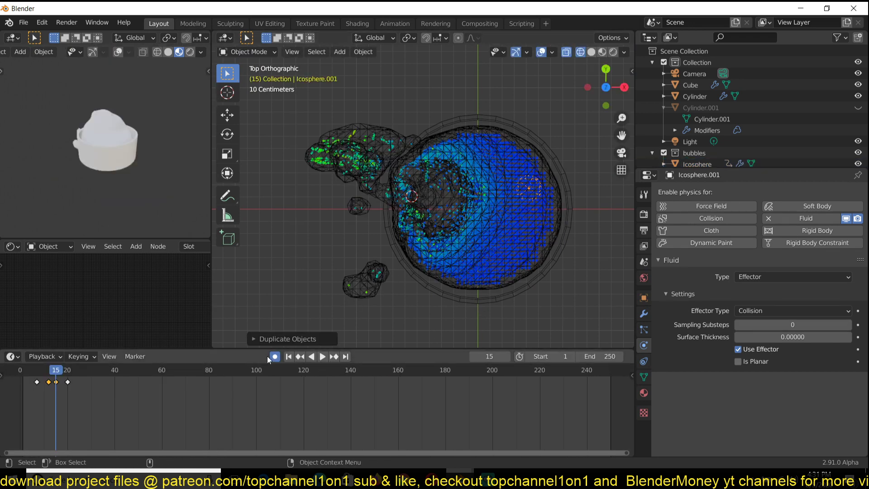
{"action": "key", "text": "ctrl+z"}
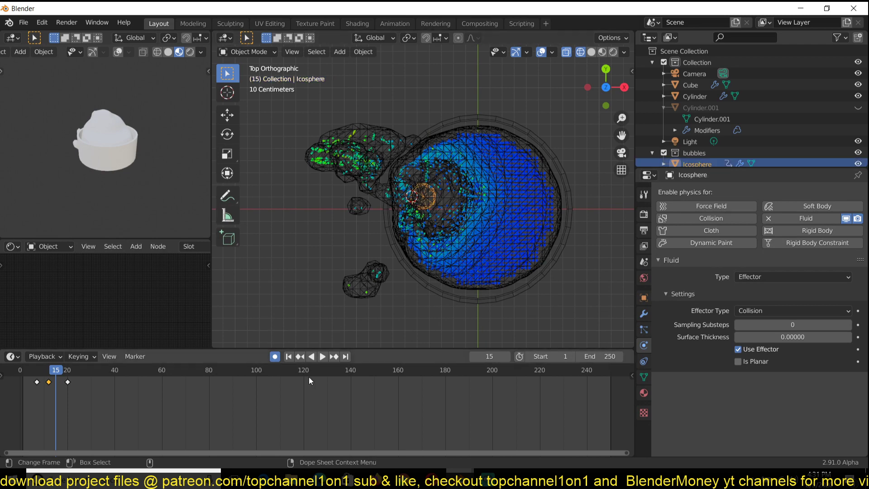
- Turn off auto keying and duplicate the ico sphere seven times, spreading the copies across the container's floor
{"action": "left_click", "coordinate": [275, 356]}
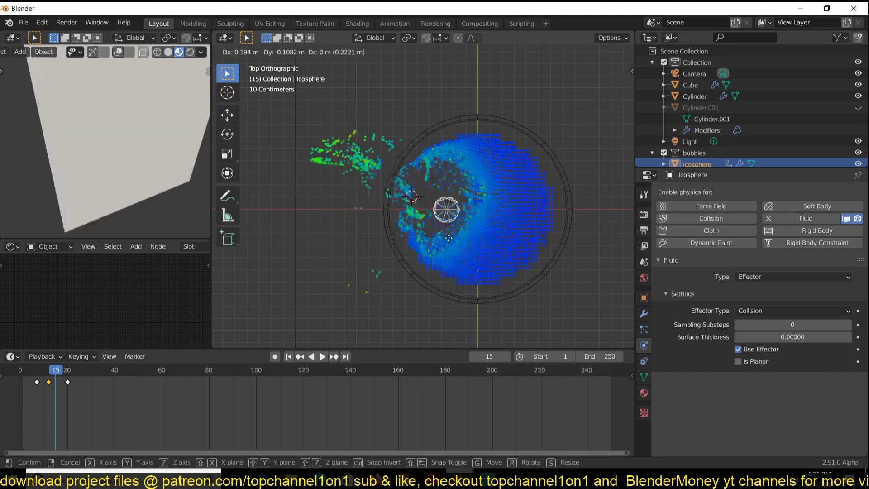
{"action": "key", "text": "shift+d"}
{"action": "left_click", "coordinate": [521, 195]}
{"action": "key", "text": "shift+d"}
{"action": "left_click", "coordinate": [540, 247]}
{"action": "key", "text": "shift+d"}
{"action": "left_click", "coordinate": [487, 287]}
{"action": "key", "text": "shift+d"}
{"action": "left_click", "coordinate": [496, 243]}
{"action": "key", "text": "shift+d"}
{"action": "left_click", "coordinate": [539, 227]}
{"action": "key", "text": "shift+d"}
{"action": "left_click", "coordinate": [552, 258]}
{"action": "key", "text": "shift+d"}
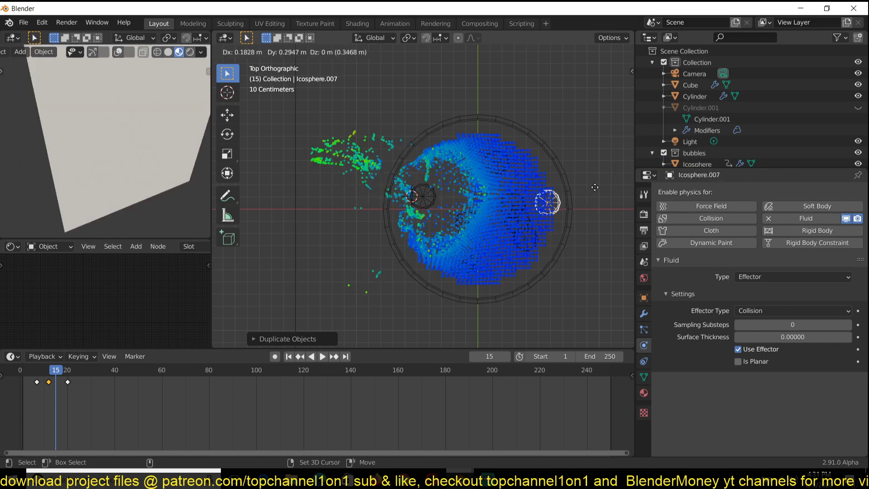
{"action": "left_click", "coordinate": [550, 212]}
- Select the liquid domain, switch the viewport to solid shading and hide the domain
{"action": "middle_click_drag", "start_coordinate": [550, 212], "coordinate": [499, 191]}
{"action": "left_click", "coordinate": [495, 144]}
{"action": "left_click", "coordinate": [471, 141]}
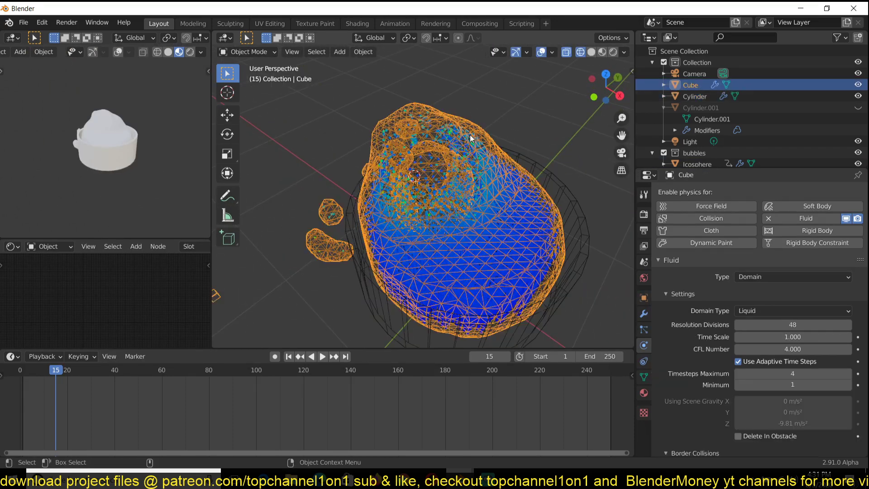
{"action": "key", "text": "shift+z"}
{"action": "key", "text": "h"}
- Play the opening frames repeatedly and examine how the ico spheres grow and shrink inside the empty container
{"action": "left_click", "coordinate": [482, 233]}
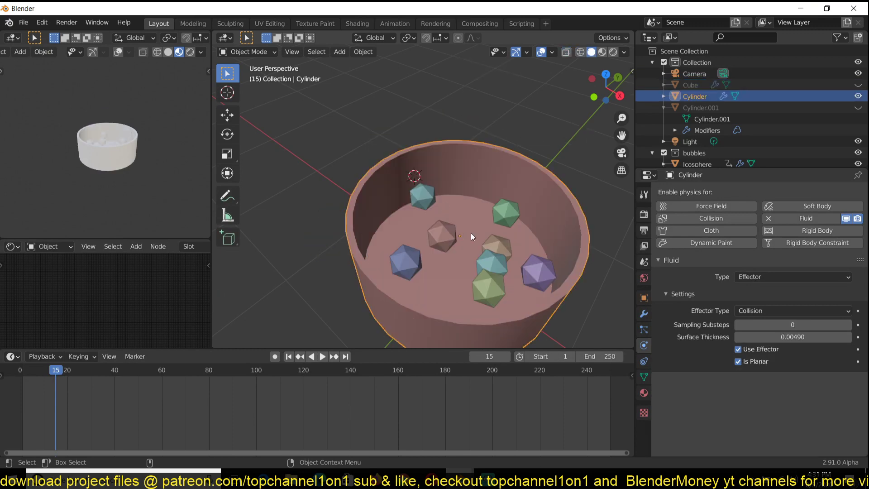
{"action": "middle_click_drag", "start_coordinate": [482, 233], "coordinate": [556, 227]}
{"action": "left_click", "coordinate": [516, 199]}
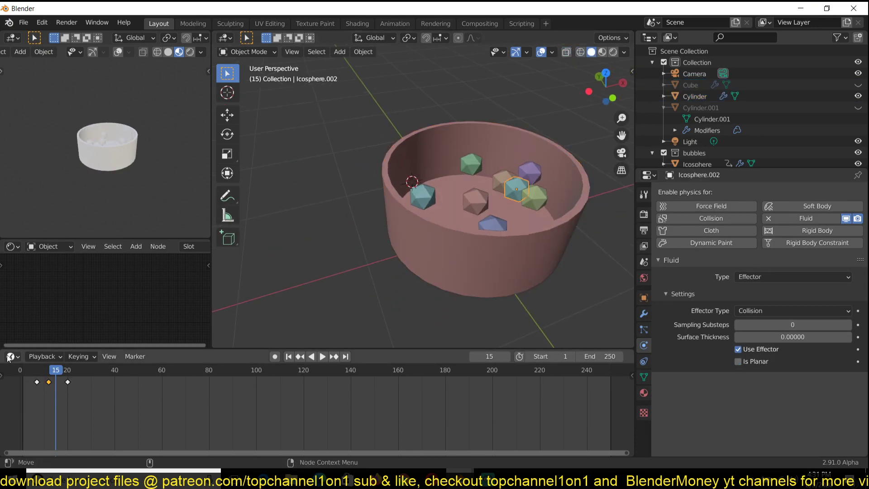
{"action": "left_click", "coordinate": [20, 370]}
{"action": "key", "text": "space"}
{"action": "key", "text": "space"}
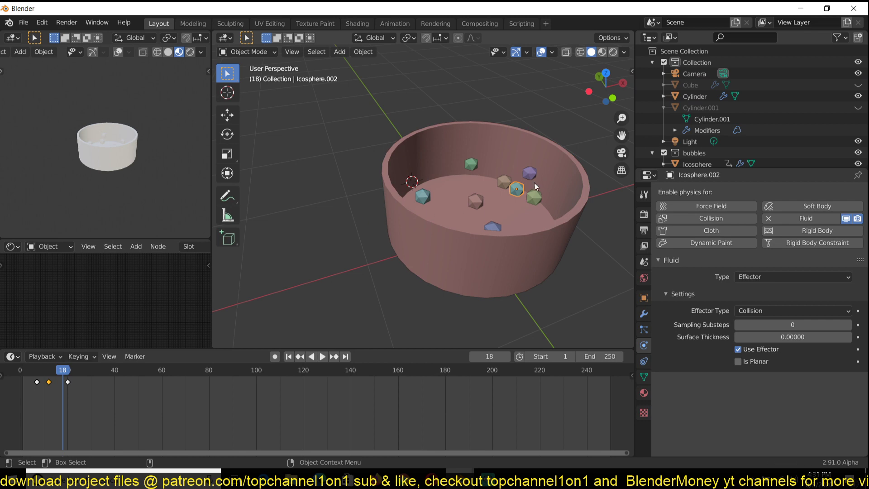
{"action": "middle_click_drag", "start_coordinate": [526, 194], "coordinate": [440, 199]}
{"action": "scroll", "coordinate": [440, 199], "scroll_direction": "up", "scroll_amount": 4}
{"action": "middle_click_drag", "start_coordinate": [485, 224], "coordinate": [566, 220]}
{"action": "left_click", "coordinate": [21, 372]}
{"action": "key", "text": "space"}
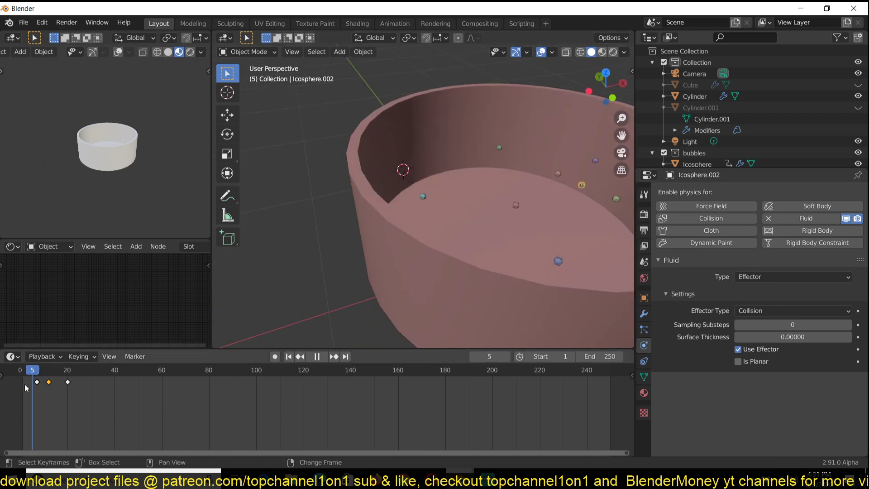
{"action": "key", "text": "space"}
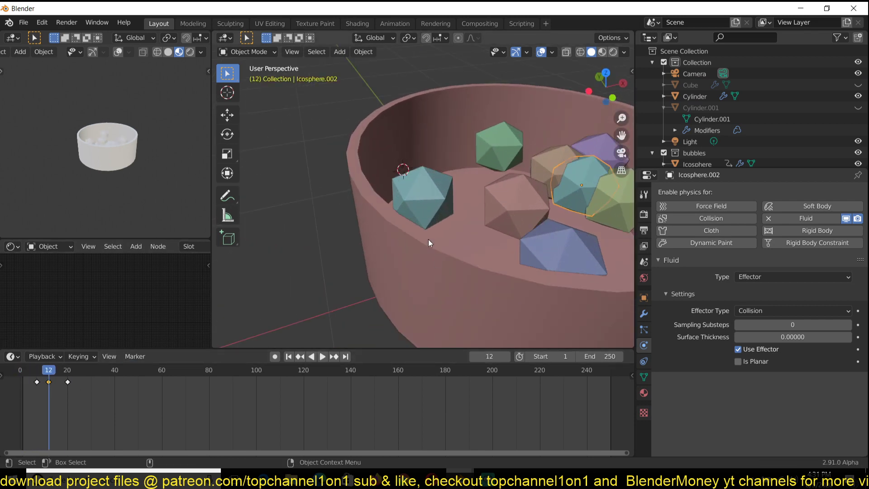
{"action": "scroll", "coordinate": [447, 235], "scroll_direction": "down", "scroll_amount": 1}
{"action": "middle_click_drag", "start_coordinate": [445, 230], "coordinate": [411, 230], "text": "shift"}
{"action": "right_click_drag", "start_coordinate": [68, 394], "coordinate": [23, 398], "text": "shift"}
{"action": "key", "text": "space"}
{"action": "left_click_drag", "start_coordinate": [33, 399], "coordinate": [56, 400]}
{"action": "key", "text": "space"}
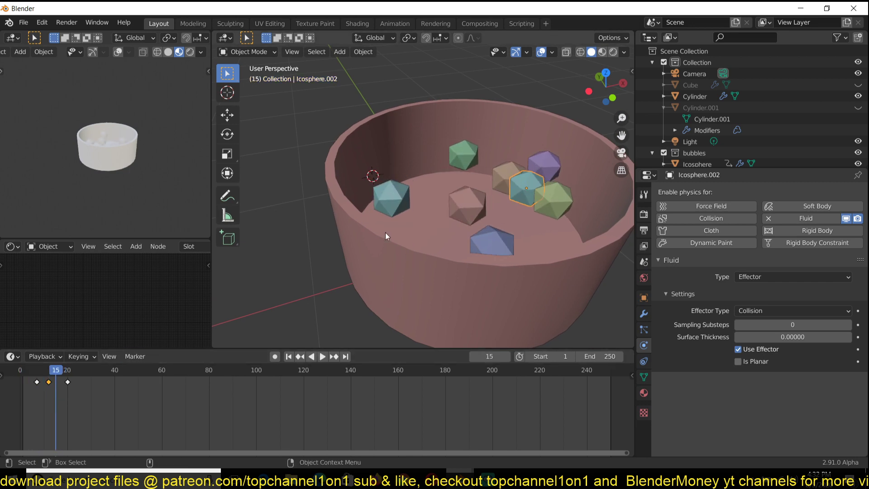
- Select all eight ico spheres and duplicate their three scale keyframes about 23 frames further along the timeline
{"action": "left_click", "coordinate": [392, 198], "text": "shift"}
{"action": "left_click", "coordinate": [468, 205], "text": "shift"}
{"action": "left_click", "coordinate": [492, 244], "text": "shift"}
{"action": "left_click", "coordinate": [552, 200], "text": "shift"}
{"action": "left_click", "coordinate": [542, 178], "text": "shift"}
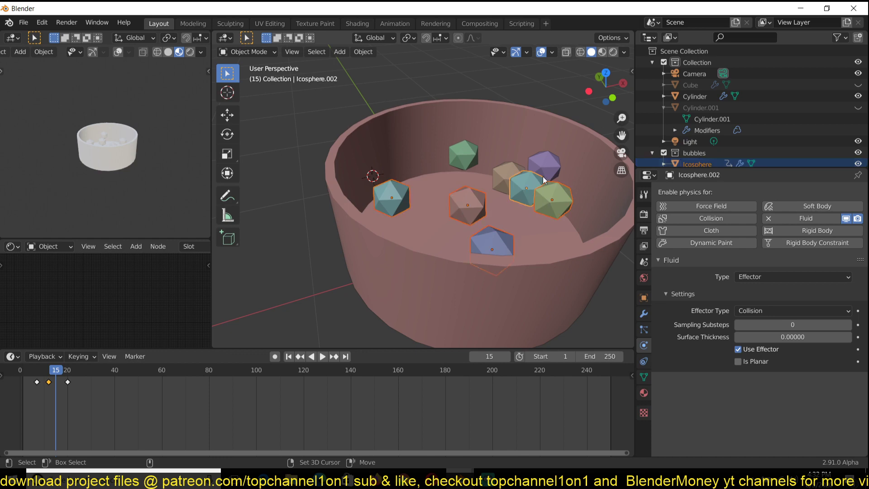
{"action": "left_click", "coordinate": [501, 174], "text": "shift"}
{"action": "left_click_drag", "start_coordinate": [62, 384], "coordinate": [123, 386]}
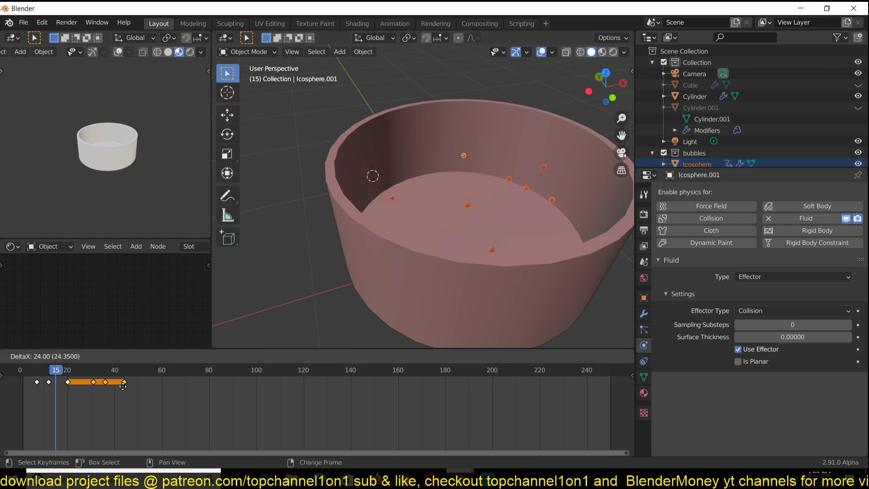
{"action": "left_click", "coordinate": [116, 387]}
- Duplicate the ico spheres' whole keyframe sequence three more times so the pulses extend past frame 250
{"action": "key", "text": "a"}
{"action": "key", "text": "shift+d"}
{"action": "left_click", "coordinate": [232, 398]}
{"action": "key", "text": "a"}
{"action": "key", "text": "shift+d"}
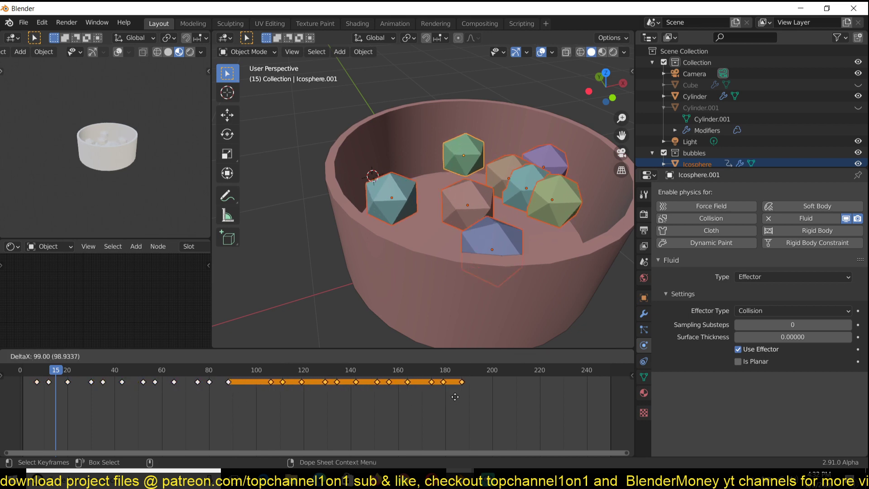
{"action": "left_click", "coordinate": [439, 397]}
{"action": "key", "text": "shift+d"}
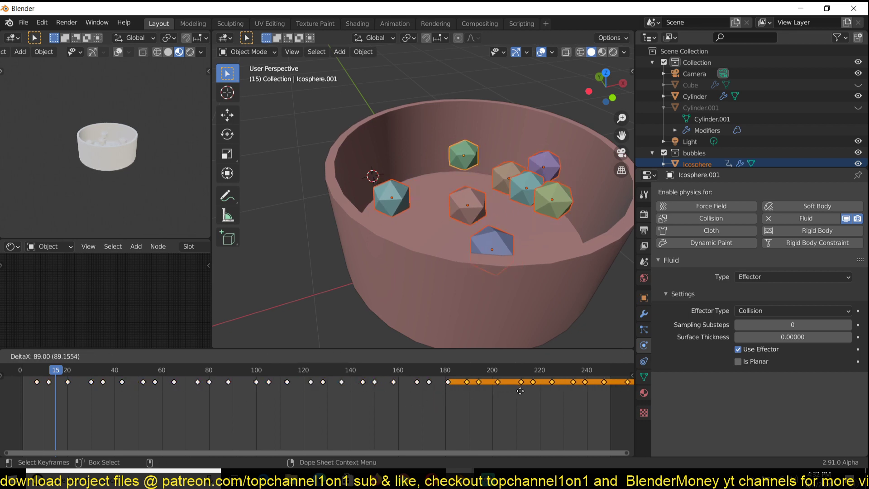
{"action": "left_click", "coordinate": [522, 391]}
- Play the animation and check the repeated growth pulses of the ico spheres
{"action": "key", "text": "space"}
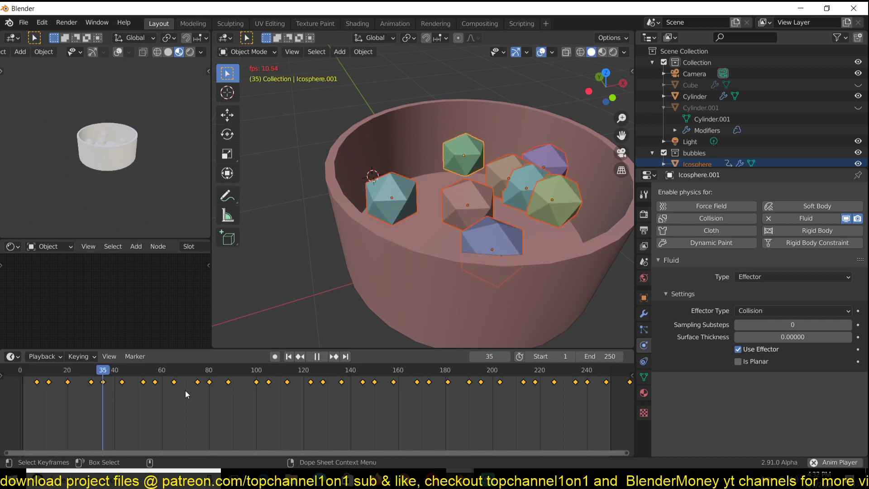
{"action": "key", "text": "space"}
{"action": "left_click", "coordinate": [37, 370]}
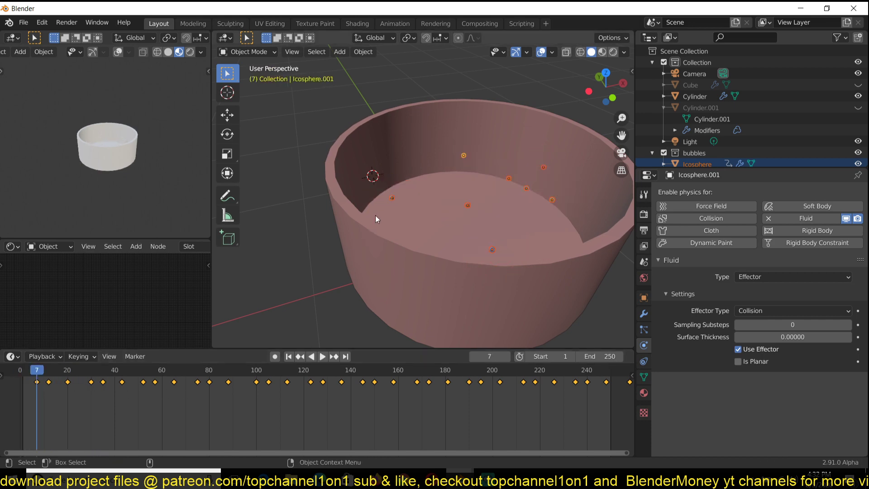
- Go to frame 43 and shift the scale keyframes of the ico sphere nearest the container's front in time
{"action": "left_click", "coordinate": [120, 422]}
{"action": "left_click", "coordinate": [393, 199]}
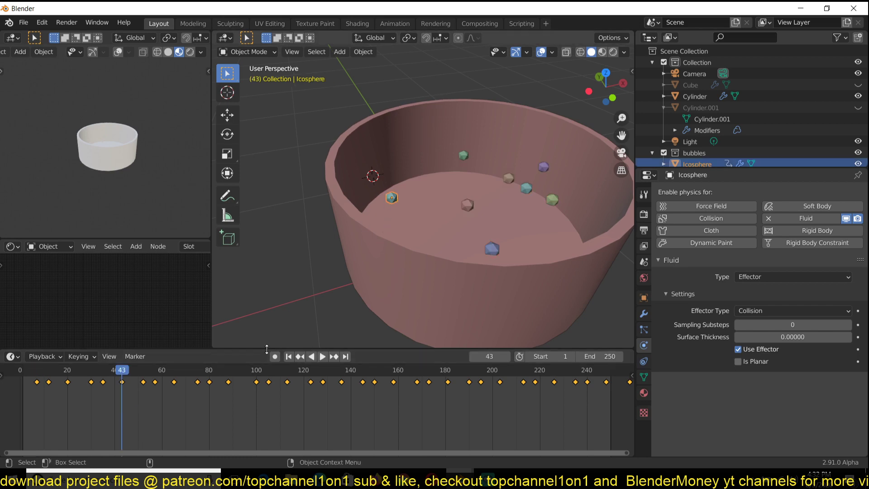
{"action": "left_click", "coordinate": [467, 205]}
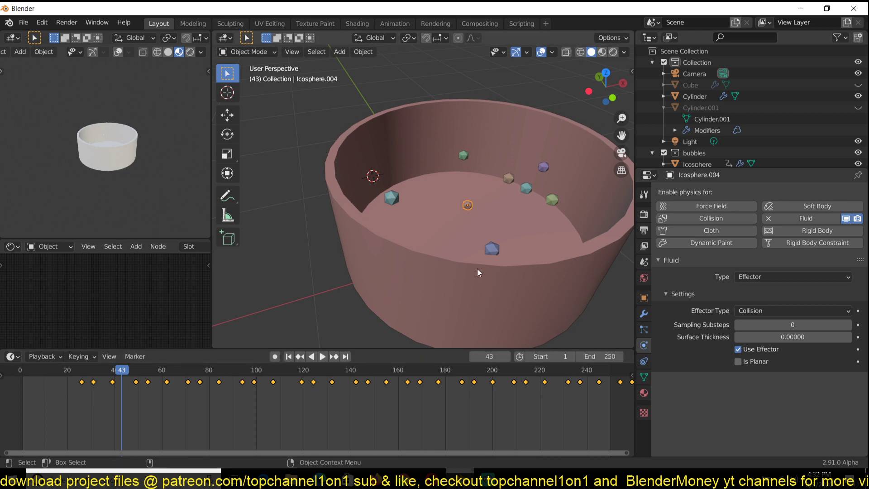
{"action": "left_click", "coordinate": [491, 249]}
{"action": "key", "text": "g"}
{"action": "left_click", "coordinate": [389, 400]}
- Move Icosphere.002's keyframes about 9 frames earlier and offset those of Icosphere.005 and Icosphere.006 to stagger the pulses
{"action": "left_click", "coordinate": [526, 189]}
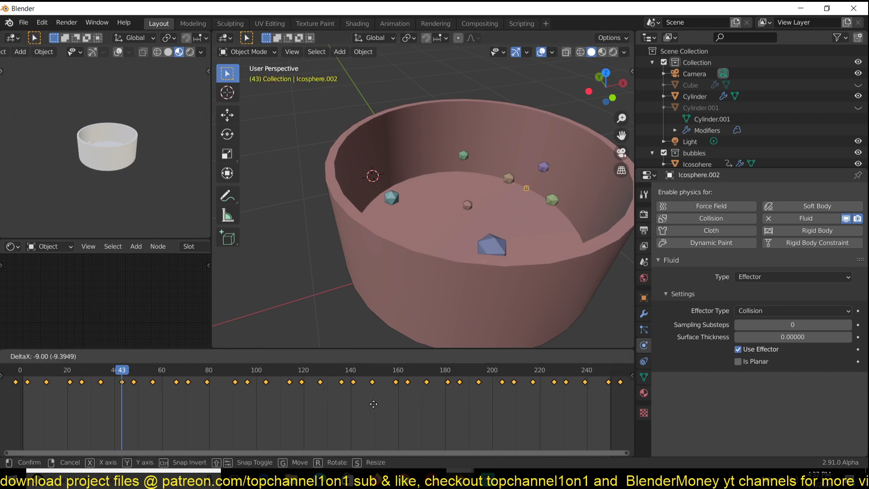
{"action": "left_click", "coordinate": [509, 179]}
{"action": "left_click", "coordinate": [509, 179]}
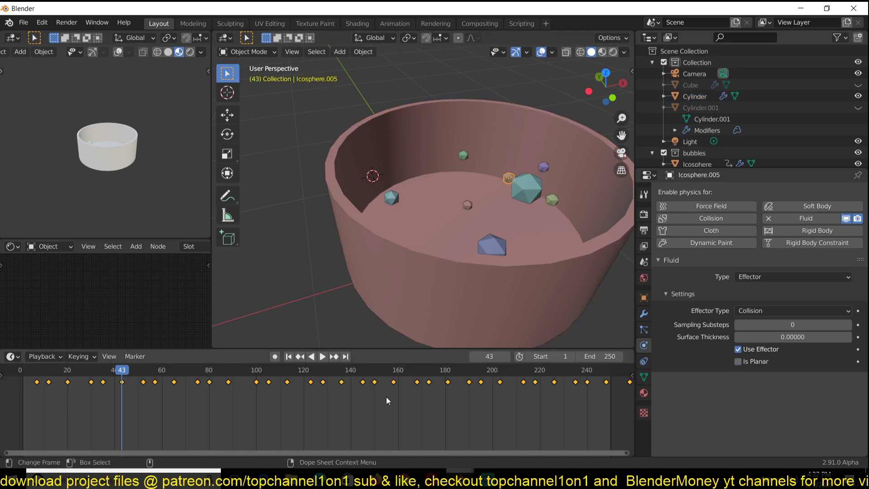
{"action": "left_click", "coordinate": [555, 200]}
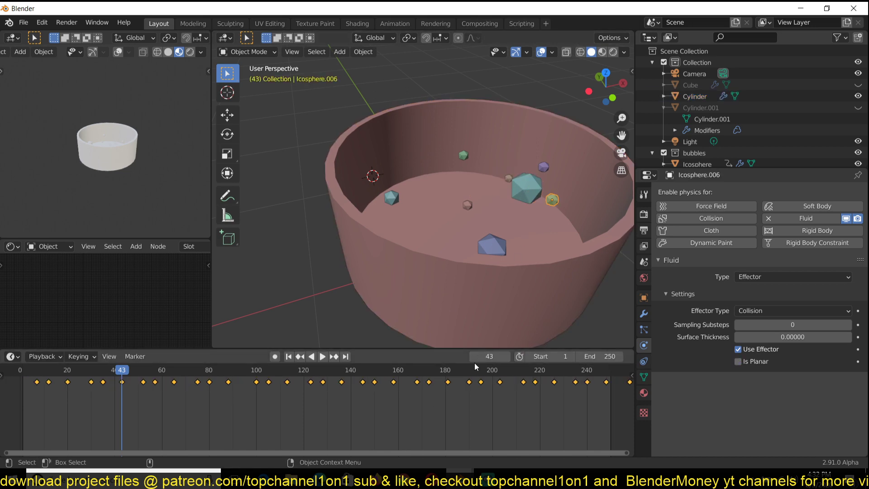
{"action": "key", "text": "g"}
{"action": "left_click", "coordinate": [446, 390]}
- Play the animation from the beginning and check the staggered ico sphere pulses
{"action": "left_click_drag", "start_coordinate": [122, 370], "coordinate": [7, 403]}
{"action": "key", "text": "space"}
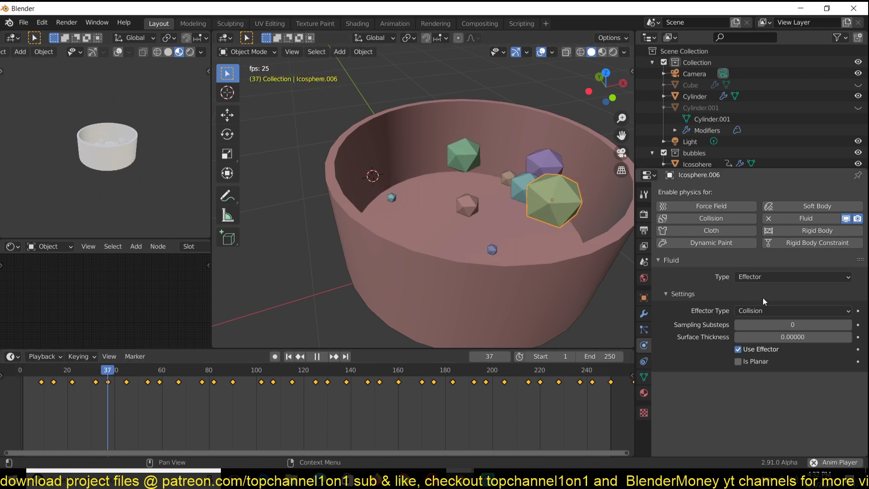
{"action": "key", "text": "space"}
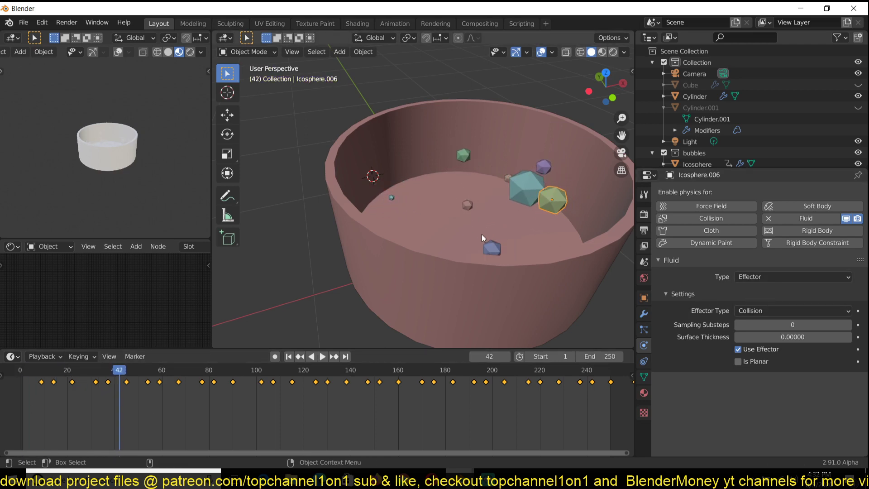
- Reveal all hidden objects and set the fluid domain's Resolution Divisions to 50
{"action": "key", "text": "alt+h"}
{"action": "left_click", "coordinate": [487, 205]}
{"action": "key", "text": "z"}
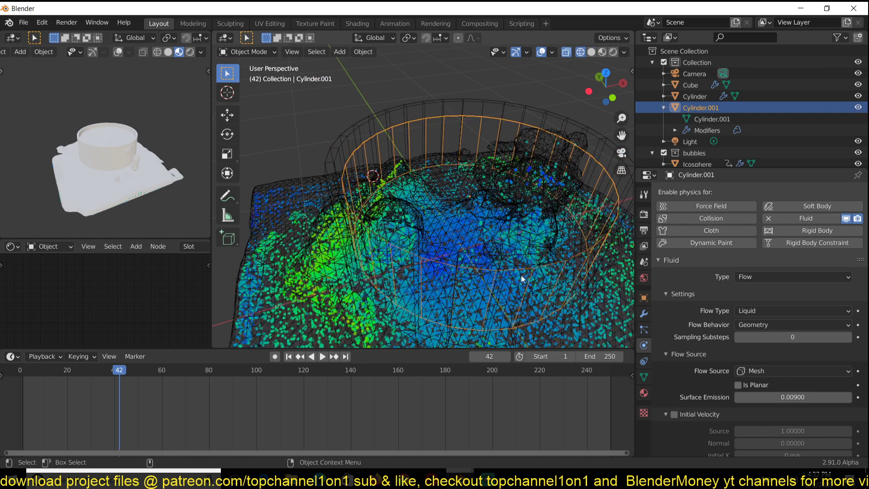
{"action": "scroll", "coordinate": [518, 278], "scroll_direction": "down", "scroll_amount": 3}
{"action": "key", "text": "z"}
{"action": "left_click", "coordinate": [561, 234]}
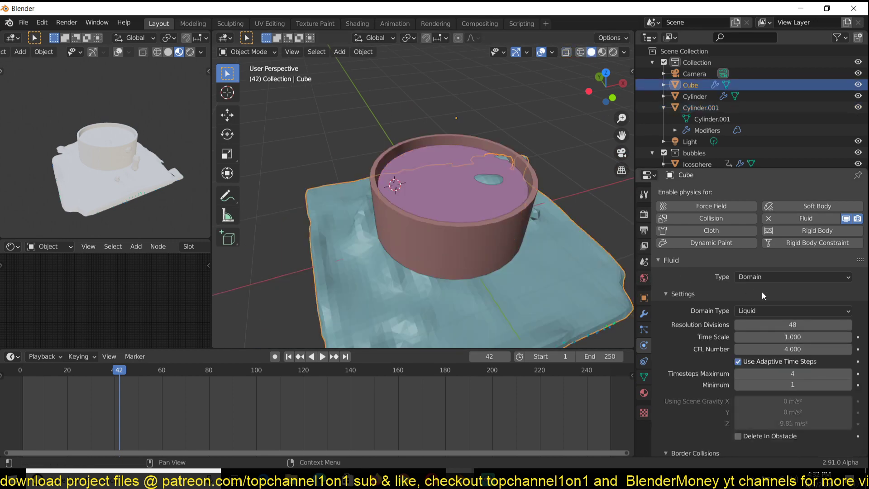
{"action": "left_click", "coordinate": [849, 325]}
{"action": "scroll", "coordinate": [565, 235], "scroll_direction": "down", "scroll_amount": 3}
- Make the container cylinder's wall taller by moving its upper rim vertices up along Z
{"action": "key", "text": "z"}
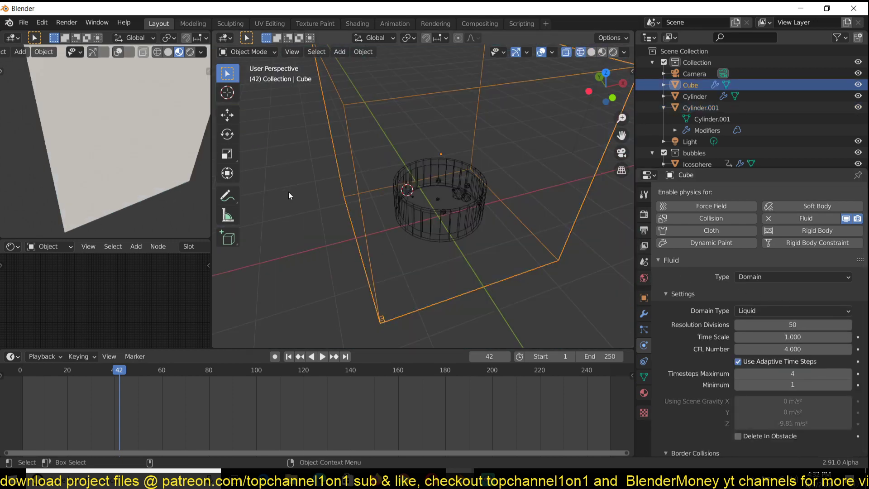
{"action": "left_click", "coordinate": [489, 208]}
{"action": "middle_click_drag", "start_coordinate": [489, 208], "coordinate": [487, 183]}
{"action": "key", "text": "Tab"}
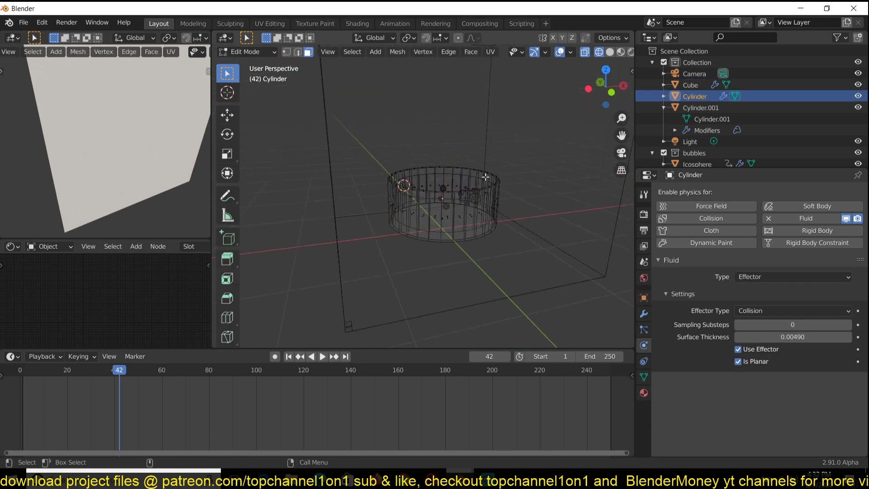
{"action": "key", "text": "1"}
{"action": "left_click_drag", "start_coordinate": [368, 146], "coordinate": [525, 239]}
{"action": "middle_click_drag", "start_coordinate": [535, 181], "coordinate": [520, 163]}
{"action": "left_click_drag", "start_coordinate": [351, 138], "coordinate": [514, 191]}
{"action": "key", "text": "g"}
{"action": "key", "text": "z"}
{"action": "left_click", "coordinate": [517, 154]}
{"action": "key", "text": "Tab"}
{"action": "key", "text": "z"}
- Review the domain settings, then play the simulation from the first frame and examine the liquid in the taller container
{"action": "mouse_move", "coordinate": [582, 159]}
{"action": "middle_mouse_down"}
{"action": "mouse_move", "coordinate": [537, 233]}
{"action": "mouse_move", "coordinate": [580, 193]}
{"action": "middle_mouse_up"}
{"action": "scroll", "coordinate": [536, 233], "scroll_direction": "up", "scroll_amount": 3}
{"action": "scroll", "coordinate": [584, 187], "scroll_direction": "down", "scroll_amount": 3}
{"action": "left_click", "coordinate": [588, 183]}
{"action": "scroll", "coordinate": [593, 194], "scroll_direction": "down", "scroll_amount": 3}
{"action": "scroll", "coordinate": [765, 389], "scroll_direction": "down", "scroll_amount": 7}
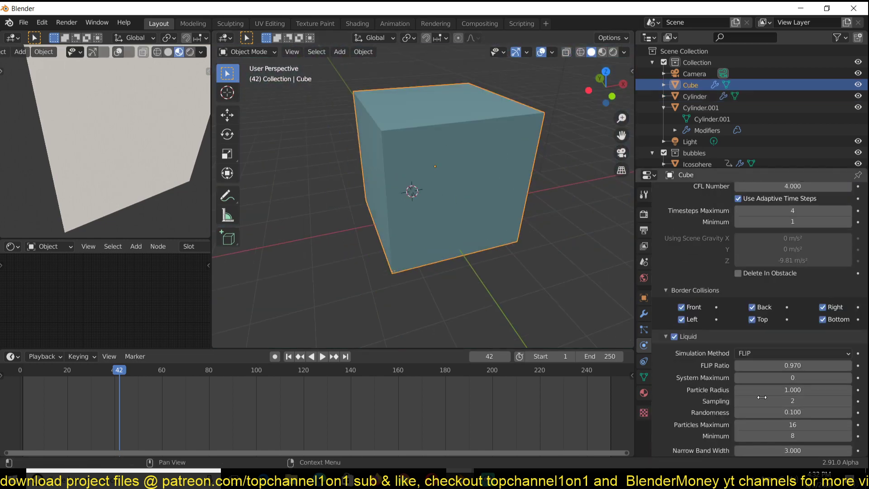
{"action": "scroll", "coordinate": [755, 316], "scroll_direction": "up", "scroll_amount": 6}
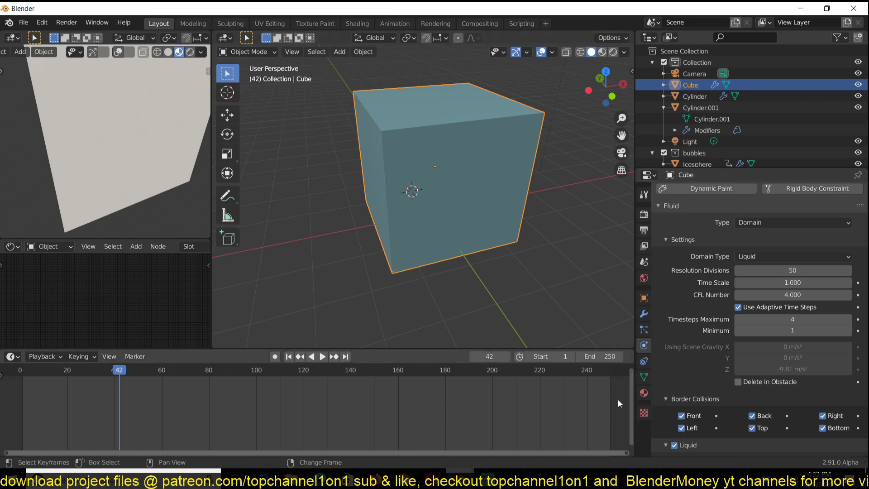
{"action": "key", "text": "shift+Left"}
{"action": "key", "text": "space"}
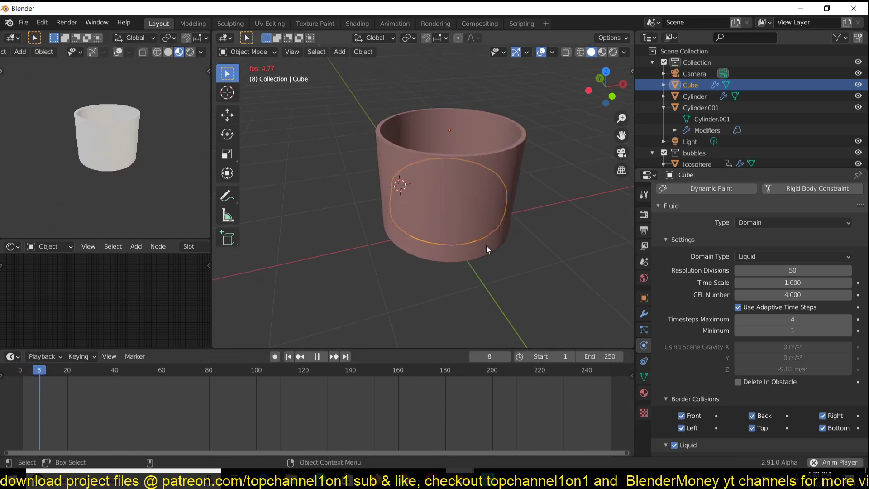
{"action": "middle_click_drag", "start_coordinate": [484, 246], "coordinate": [422, 245]}
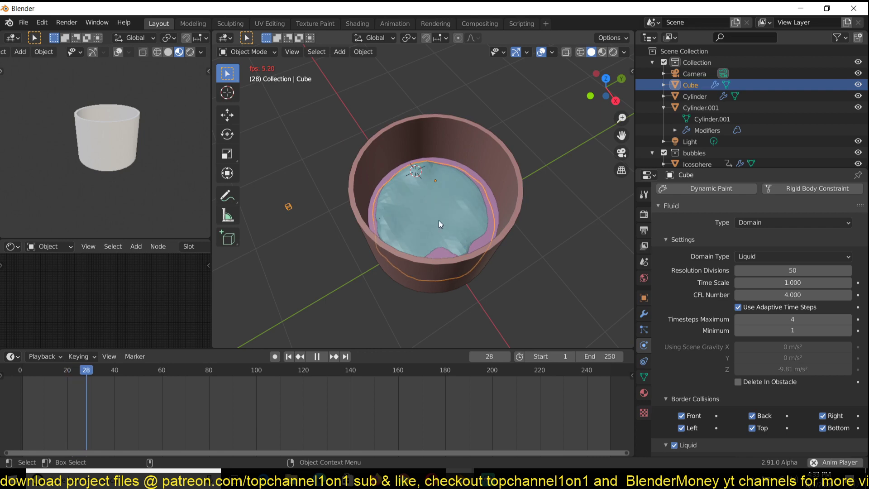
{"action": "key", "text": "space"}
- Hide the liquid emitter cylinder and replay the simulation from the start to inspect the liquid surface
{"action": "left_click", "coordinate": [463, 168]}
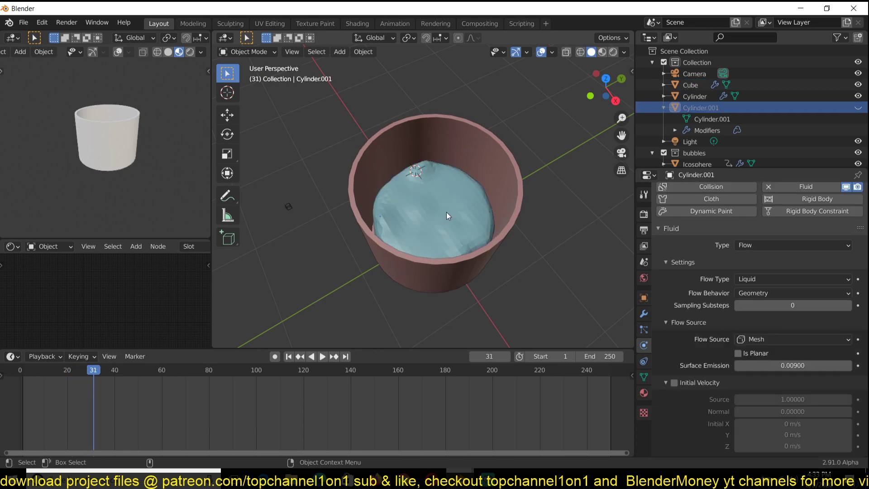
{"action": "left_click", "coordinate": [20, 406]}
{"action": "key", "text": "space"}
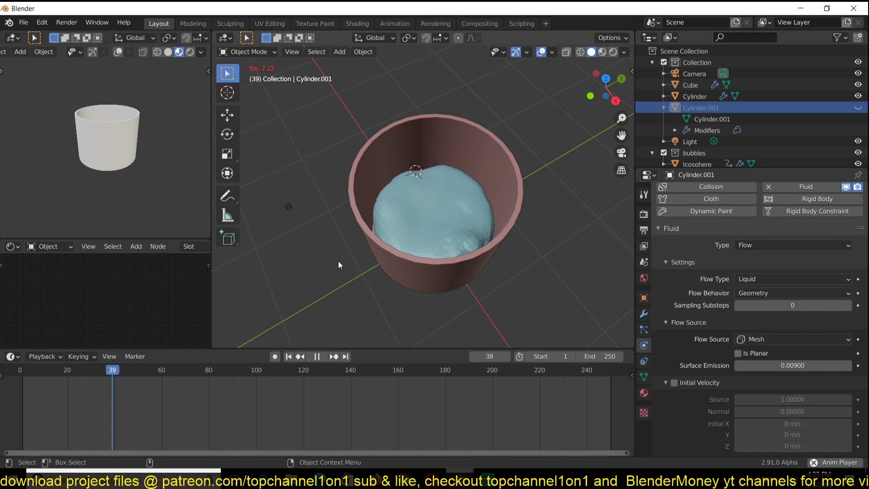
{"action": "key", "text": "space"}
- Set the fluid domain's Resolution Divisions to 64 and play the simulation from the first frame
{"action": "left_click", "coordinate": [441, 223]}
{"action": "double_click", "coordinate": [792, 292]}
{"action": "type", "text": "64"}
{"action": "key", "text": "Return"}
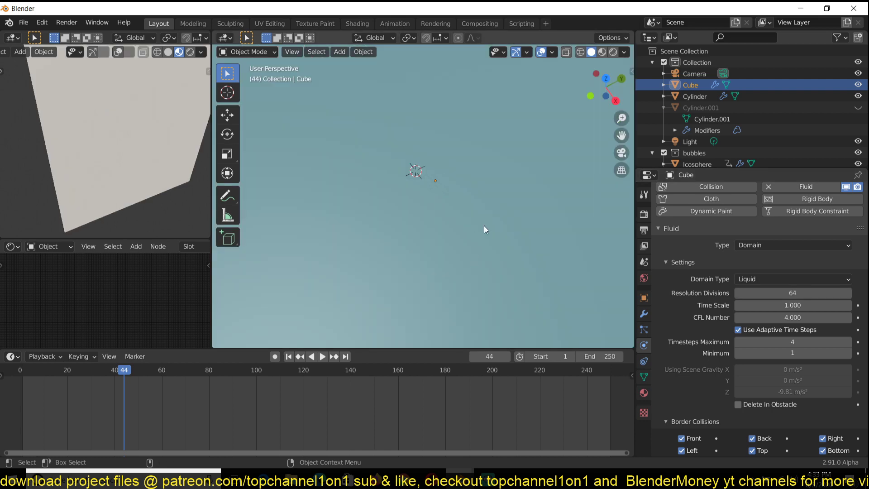
{"action": "key", "text": "shift+Left"}
{"action": "key", "text": "space"}
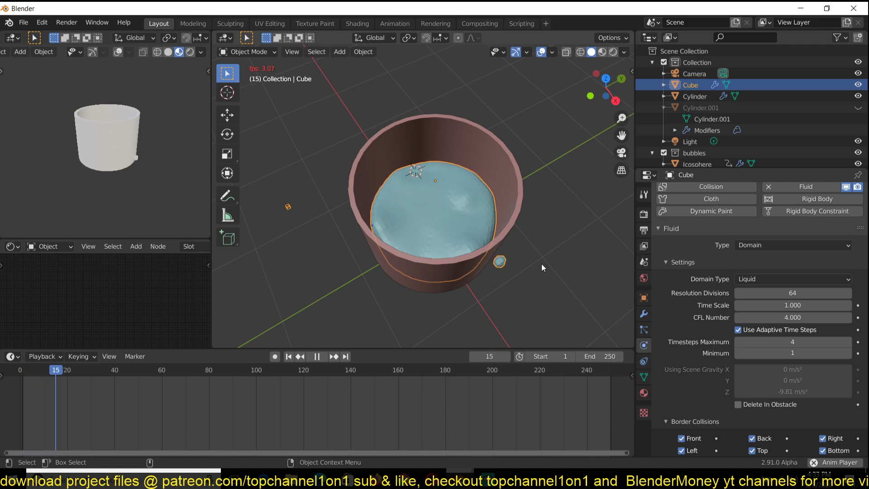
{"action": "key", "text": "space"}
- Hide the fluid domain in wireframe view and select every ico sphere in the bubbles collection
{"action": "key", "text": "shift+z"}
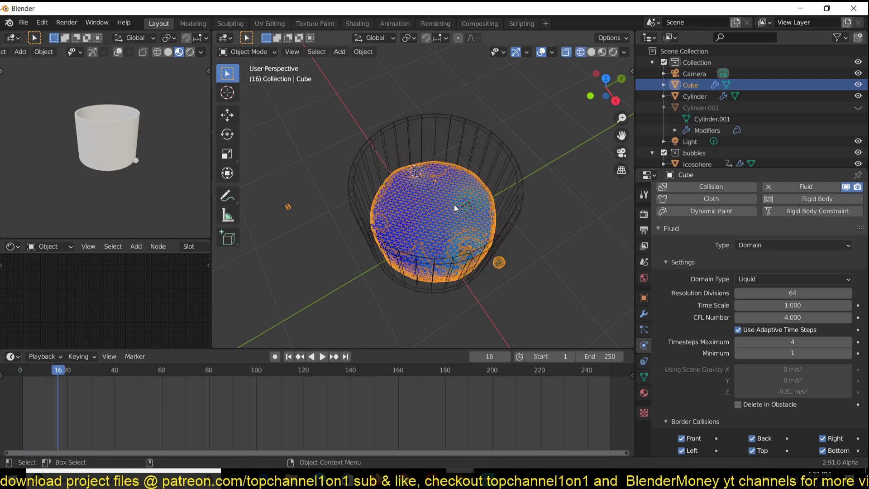
{"action": "key", "text": "h"}
{"action": "left_click", "coordinate": [467, 210]}
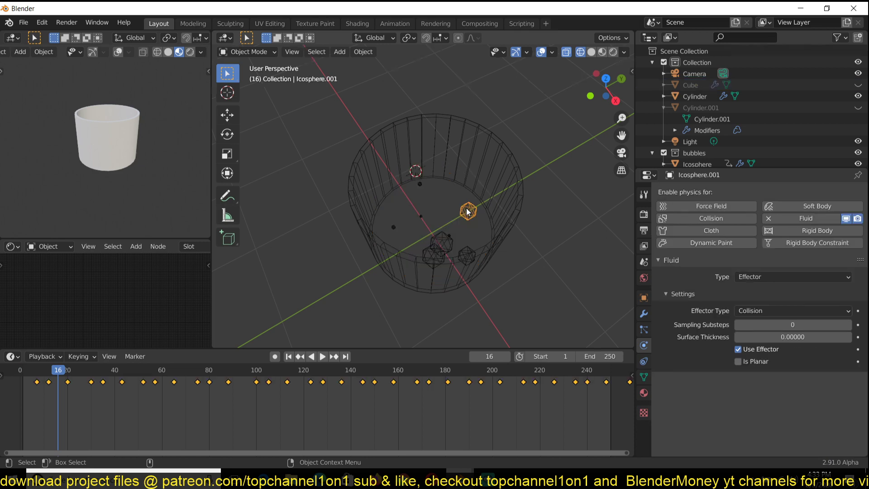
{"action": "key", "text": "shift+g"}
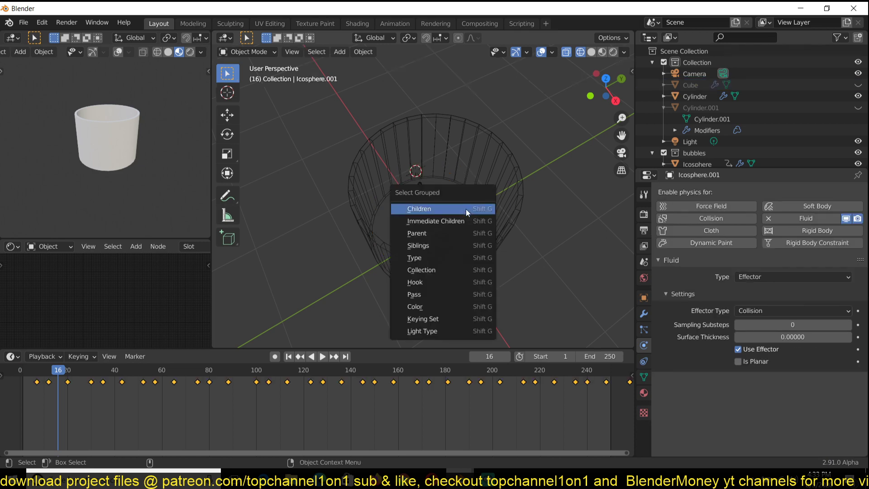
{"action": "left_click", "coordinate": [445, 270]}
- Raise the peak scale keyframes of all ico spheres by about 0.06 on their F-curves
{"action": "key", "text": "ctrl+Tab"}
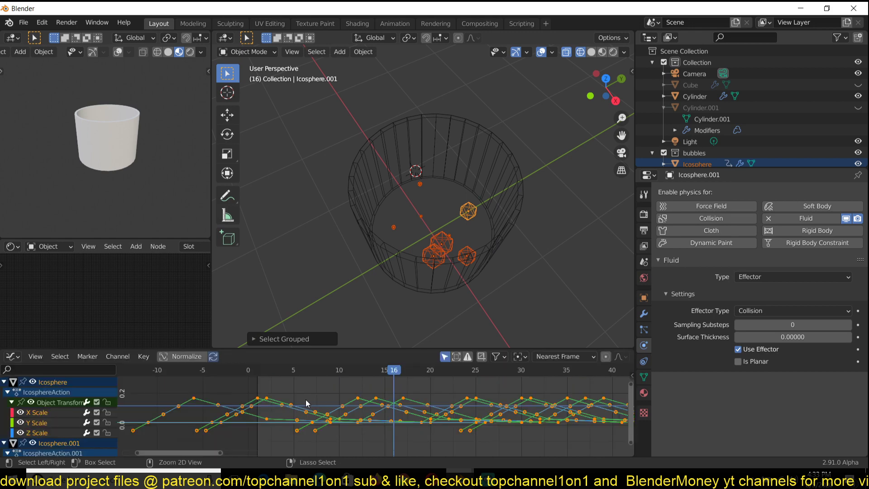
{"action": "scroll", "coordinate": [305, 401], "scroll_direction": "down", "scroll_amount": 12}
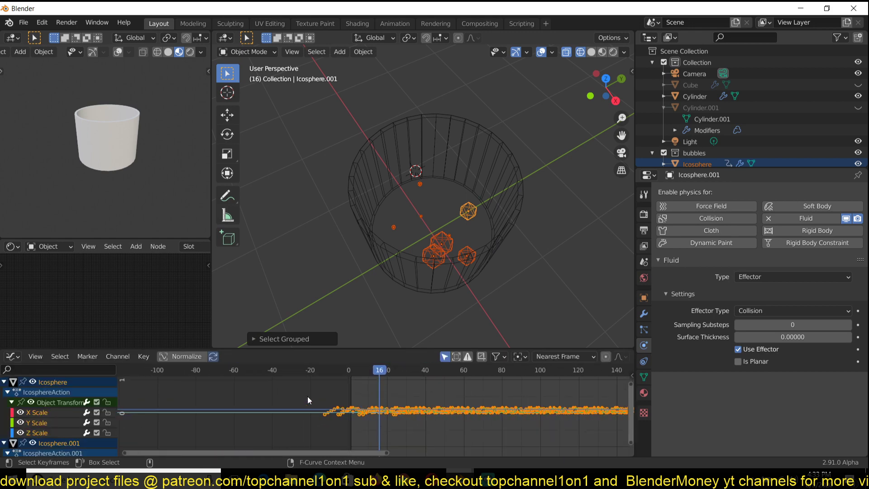
{"action": "key", "text": "ctrl+space"}
{"action": "scroll", "coordinate": [559, 251], "scroll_direction": "down", "scroll_amount": 2}
{"action": "middle_click_drag", "start_coordinate": [559, 249], "coordinate": [306, 270]}
{"action": "key", "text": "alt+a"}
{"action": "scroll", "coordinate": [267, 253], "scroll_direction": "down", "scroll_amount": 3}
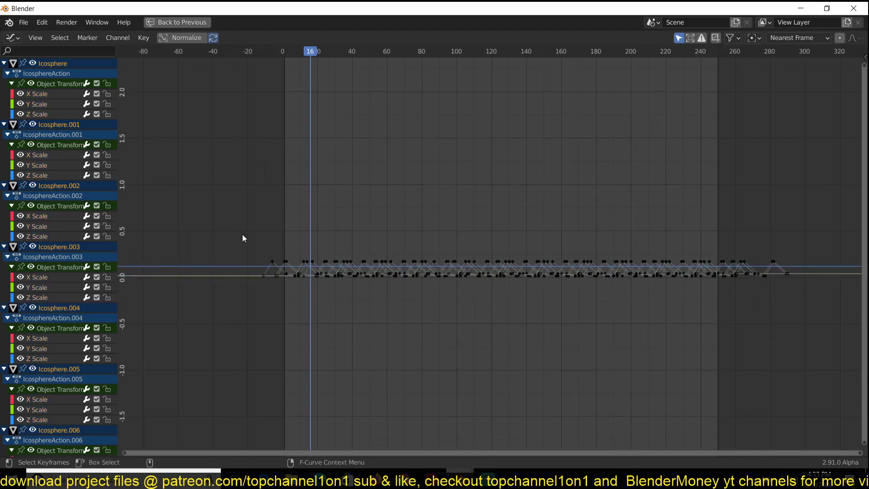
{"action": "left_click_drag", "start_coordinate": [243, 236], "coordinate": [798, 266]}
{"action": "key", "text": "g"}
{"action": "key", "text": "y"}
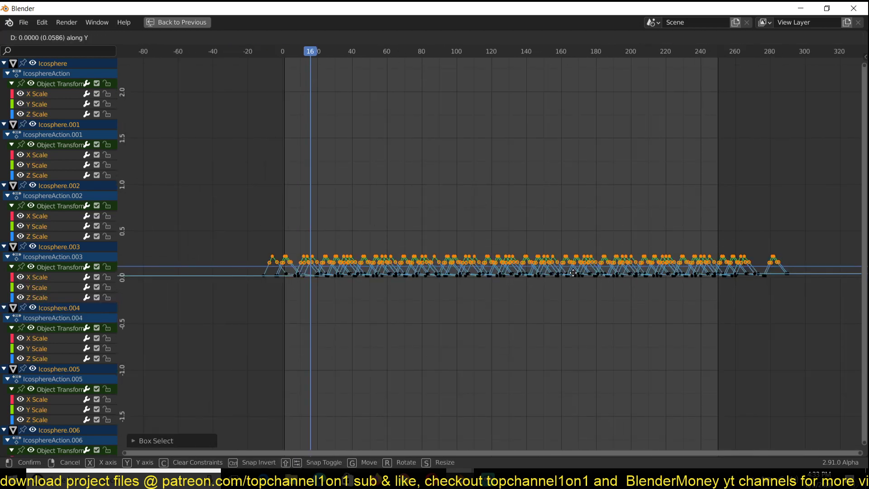
{"action": "left_click", "coordinate": [573, 272]}
- Raise the same peak scale keyframes by about 0.02 more and return to the timeline
{"action": "key", "text": "ctrl+space"}
{"action": "key", "text": "g"}
{"action": "key", "text": "y"}
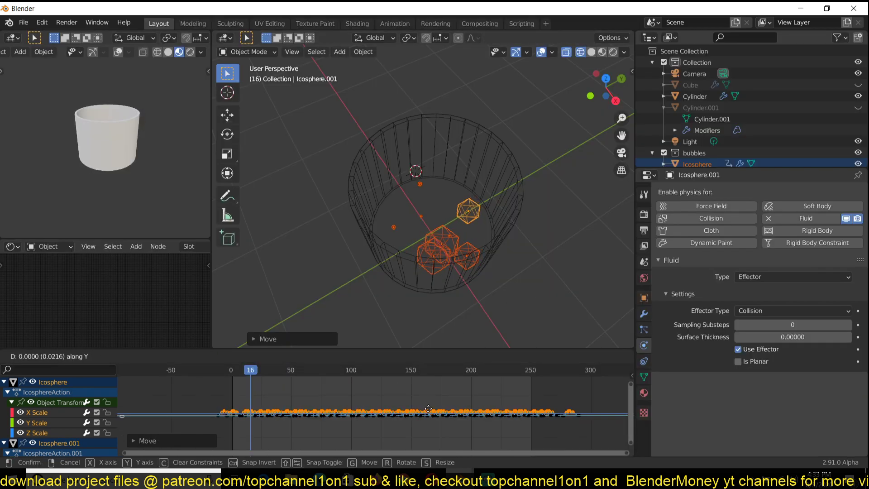
{"action": "left_click", "coordinate": [429, 409]}
{"action": "key", "text": "ctrl+Tab"}
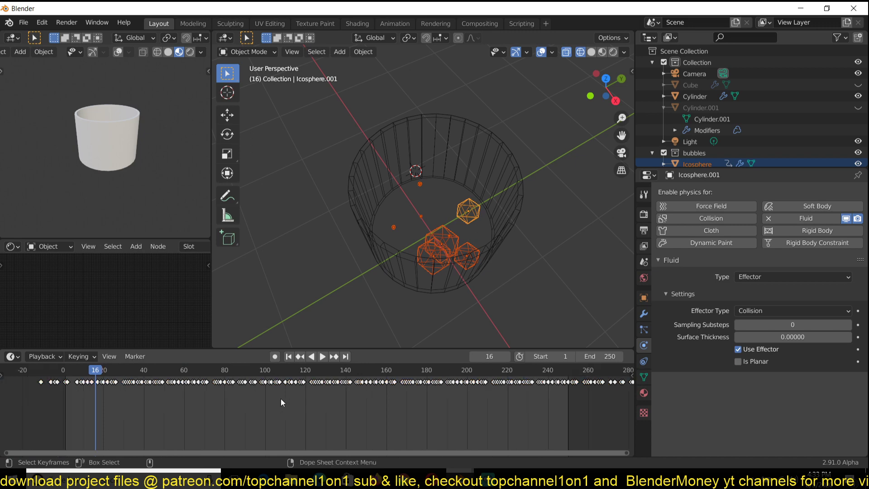
- Go to frame 0, reveal all objects in solid shading, and hide only the liquid emitter cylinder
{"action": "scroll", "coordinate": [281, 399], "scroll_direction": "down", "scroll_amount": 2}
{"action": "right_click", "coordinate": [54, 401], "text": "shift"}
{"action": "key", "text": "alt+h"}
{"action": "key", "text": "alt+a"}
{"action": "key", "text": "z"}
{"action": "left_click", "coordinate": [571, 247]}
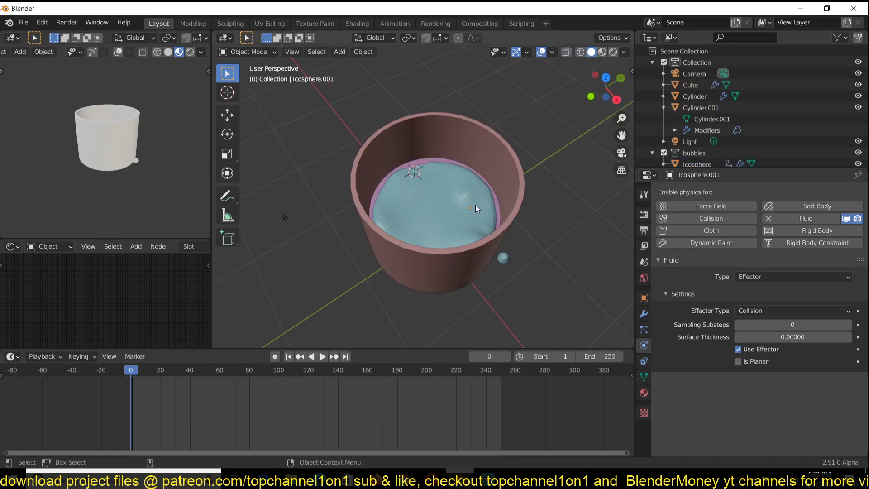
{"action": "left_click", "coordinate": [425, 159]}
{"action": "key", "text": "h"}
- Set the fluid domain's Resolution Divisions to 66 and play the simulation to see how the enlarged spheres stir the liquid
{"action": "left_click", "coordinate": [461, 233]}
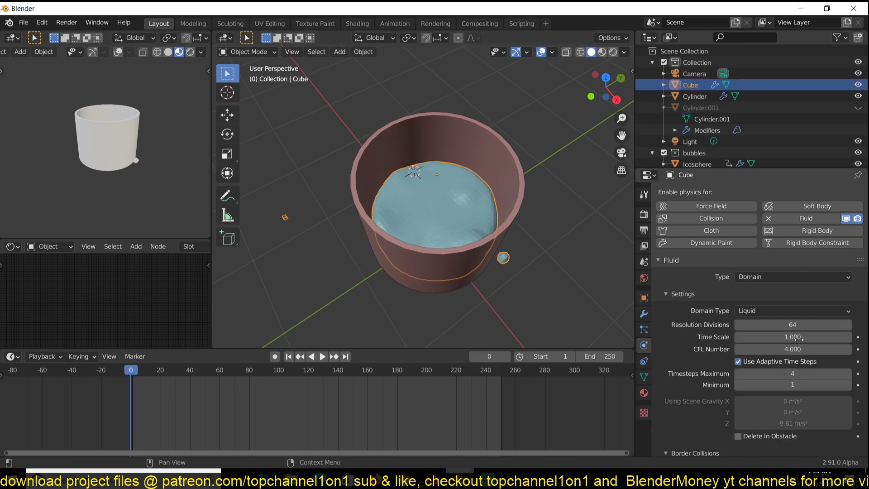
{"action": "double_click", "coordinate": [847, 324]}
{"action": "right_click", "coordinate": [559, 398], "text": "shift"}
{"action": "key", "text": "space"}
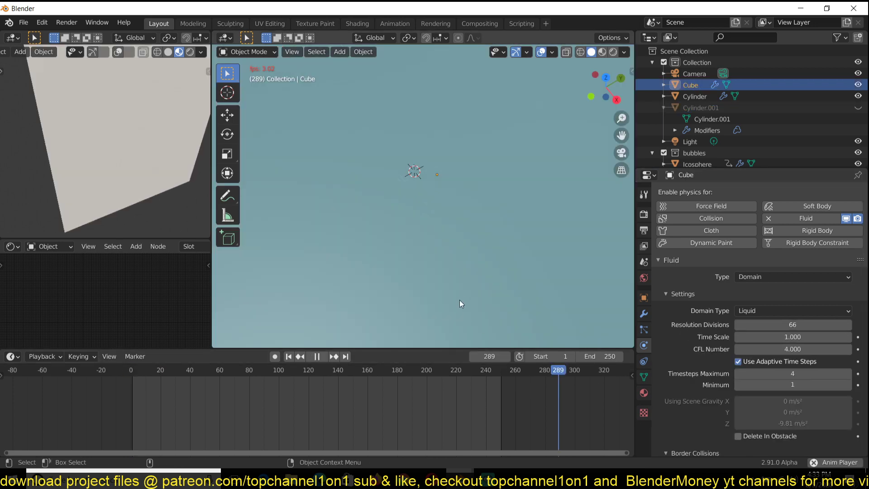
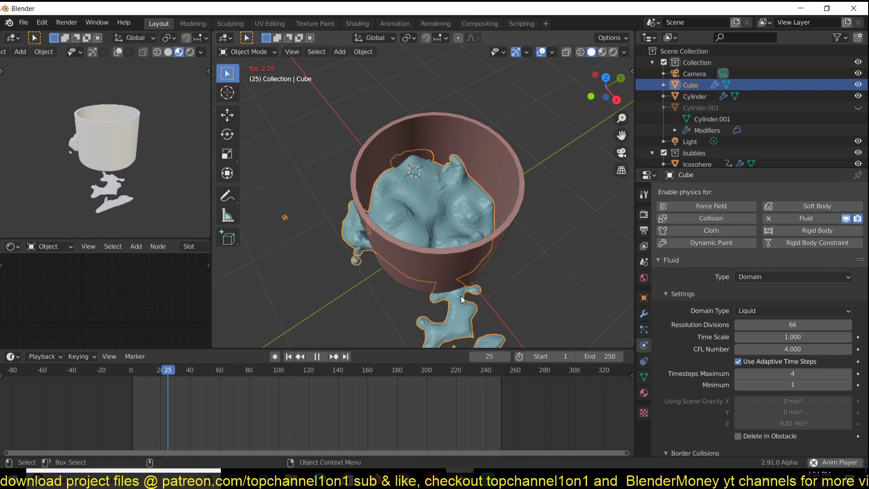
{"action": "key", "text": "space"}
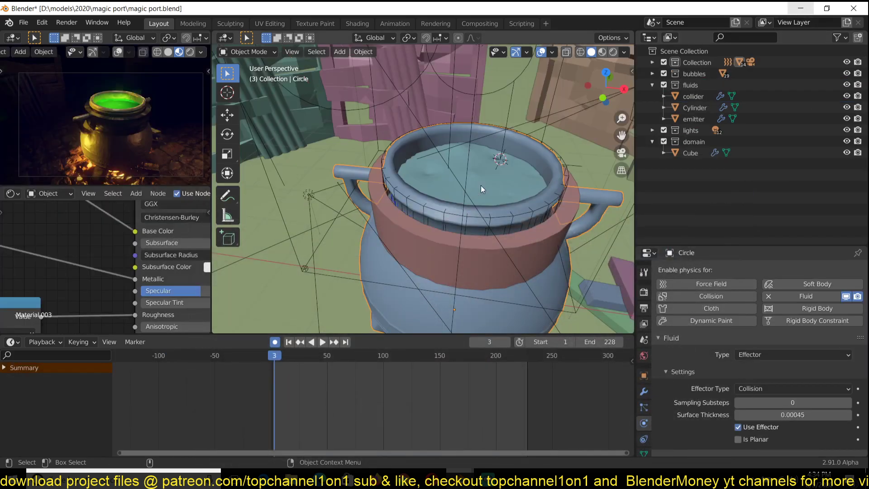
- In the finished cauldron scene, select the potion's domain, collapse the fluids collection and isolate the domain in local view
{"action": "left_click", "coordinate": [481, 186]}
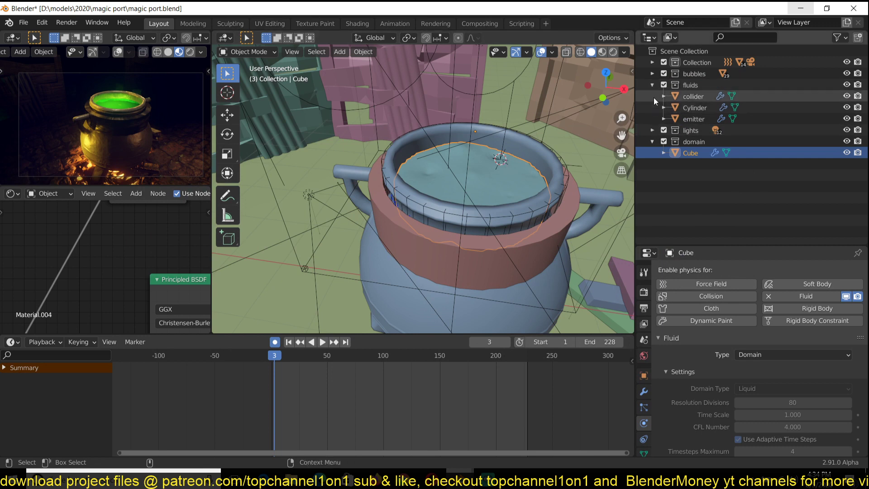
{"action": "left_click", "coordinate": [653, 85]}
{"action": "left_click", "coordinate": [649, 73]}
{"action": "left_click", "coordinate": [647, 72]}
{"action": "key", "text": "KP_Divide"}
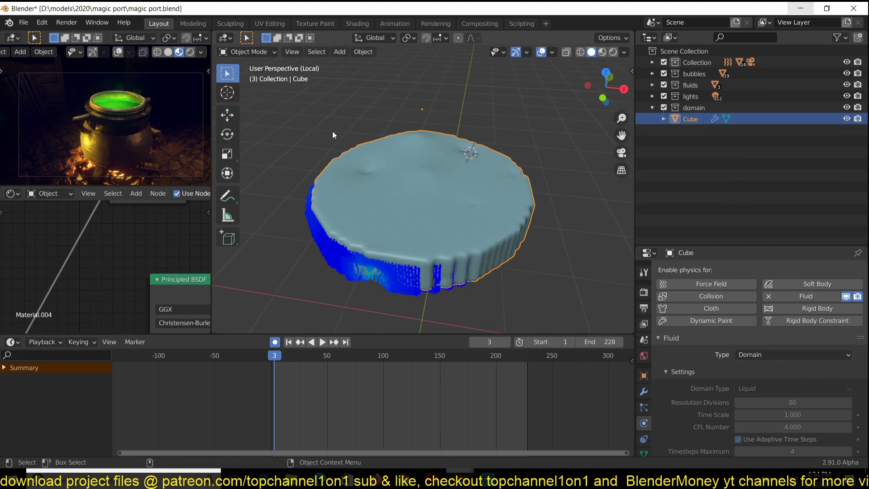
- Leave local view and switch to wireframe shading to inspect the liquid domain inside the cauldron
{"action": "key", "text": "KP_Divide"}
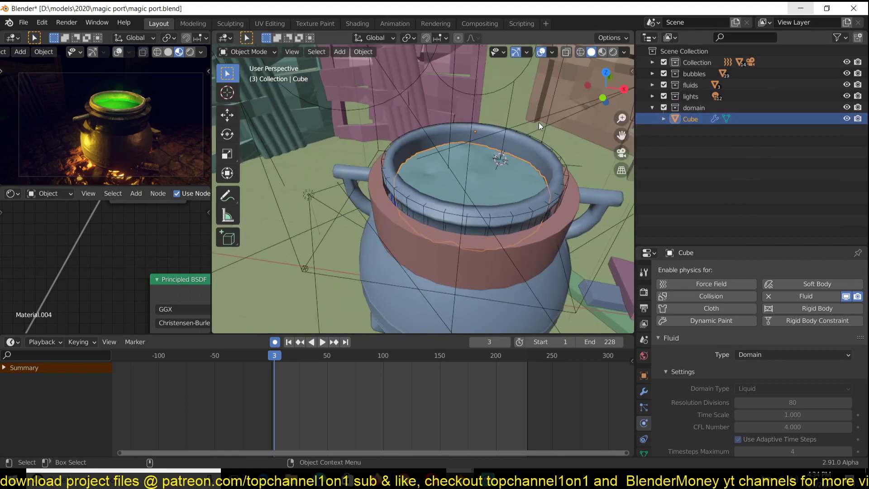
{"action": "key", "text": "z"}
{"action": "left_click", "coordinate": [471, 136]}
{"action": "middle_click_drag", "start_coordinate": [458, 170], "coordinate": [485, 139]}
{"action": "middle_click_drag", "start_coordinate": [465, 170], "coordinate": [487, 198]}
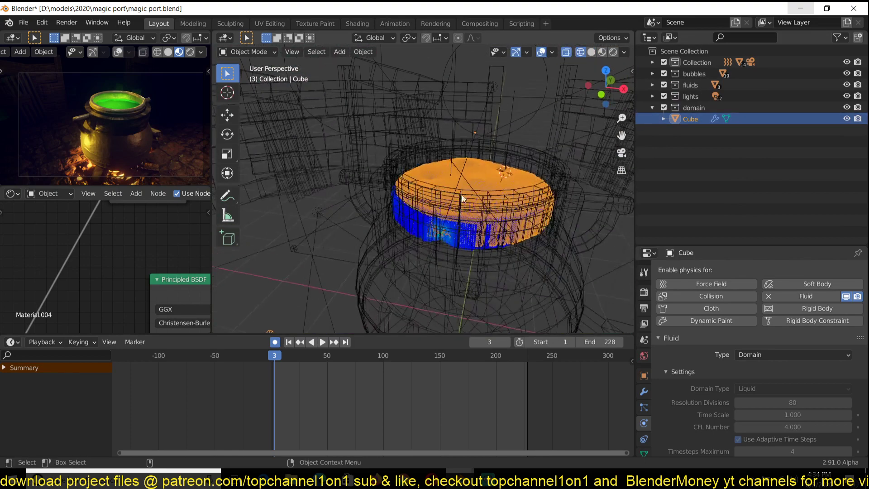
- Expand the bubbles collection, isolate its objects from bubbles through Cube.001 in local view, and play their animation
{"action": "left_click", "coordinate": [654, 74]}
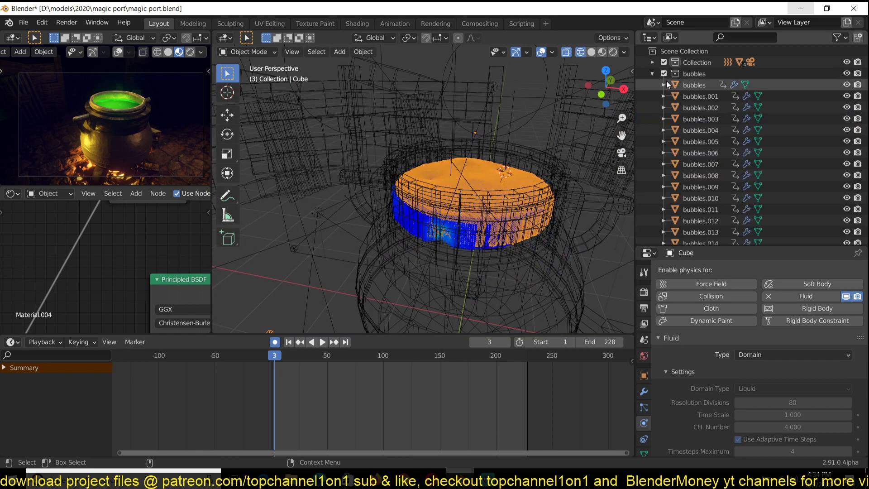
{"action": "left_click", "coordinate": [699, 74]}
{"action": "scroll", "coordinate": [705, 206], "scroll_direction": "down", "scroll_amount": 5}
{"action": "scroll", "coordinate": [704, 200], "scroll_direction": "up", "scroll_amount": 5}
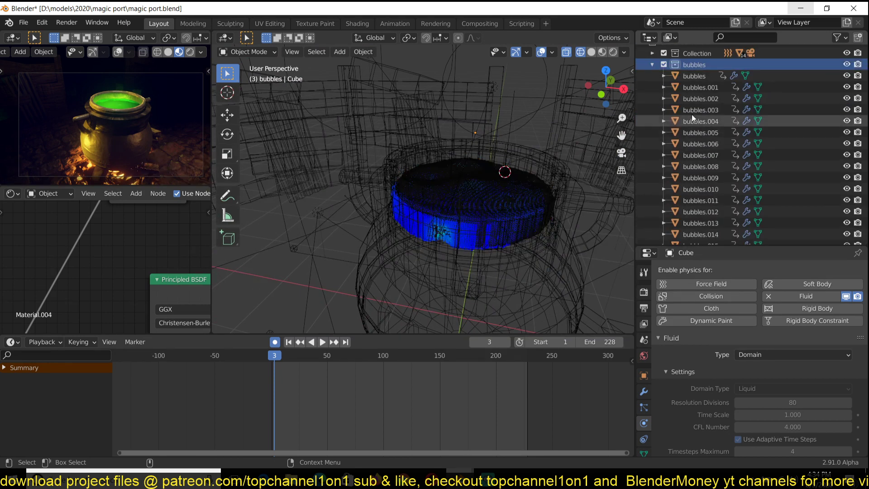
{"action": "left_click", "coordinate": [700, 86]}
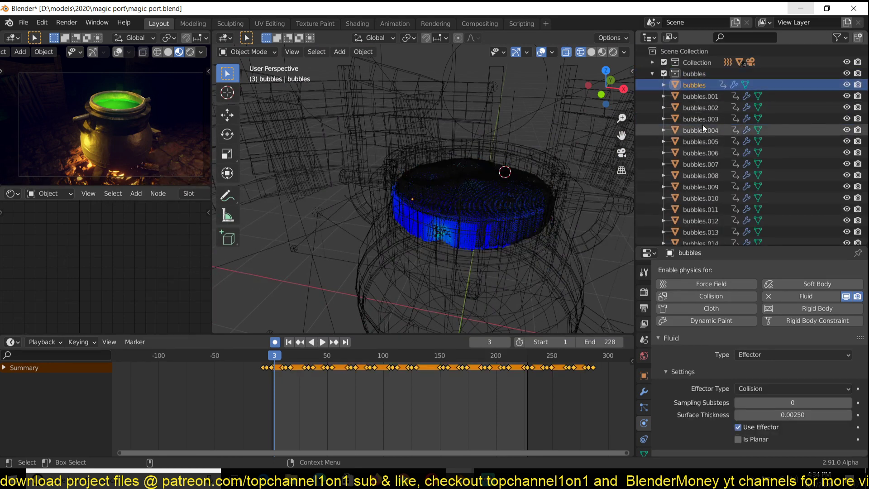
{"action": "scroll", "coordinate": [703, 168], "scroll_direction": "down", "scroll_amount": 5}
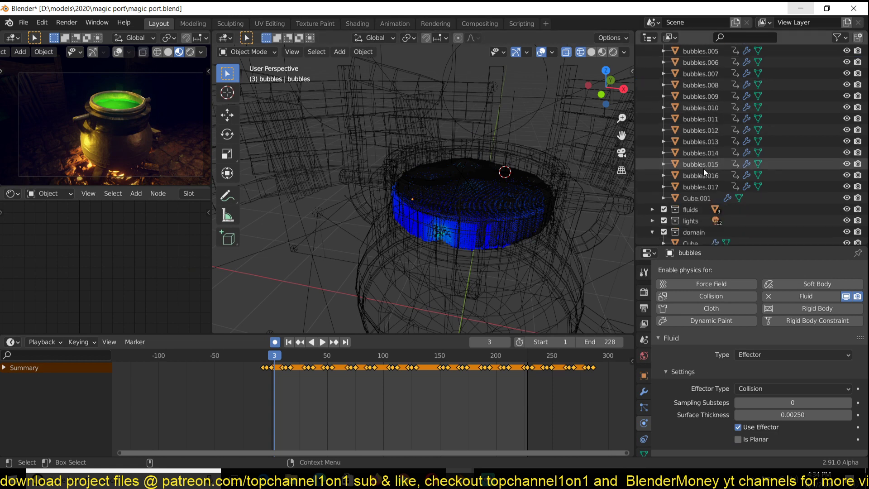
{"action": "left_click", "coordinate": [700, 198], "text": "shift"}
{"action": "key", "text": "KP_Divide"}
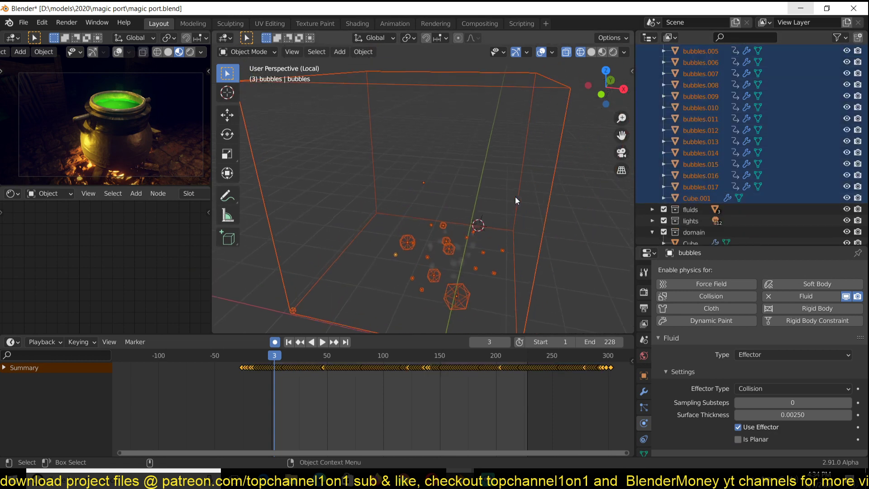
{"action": "left_click", "coordinate": [515, 208]}
{"action": "key", "text": "space"}
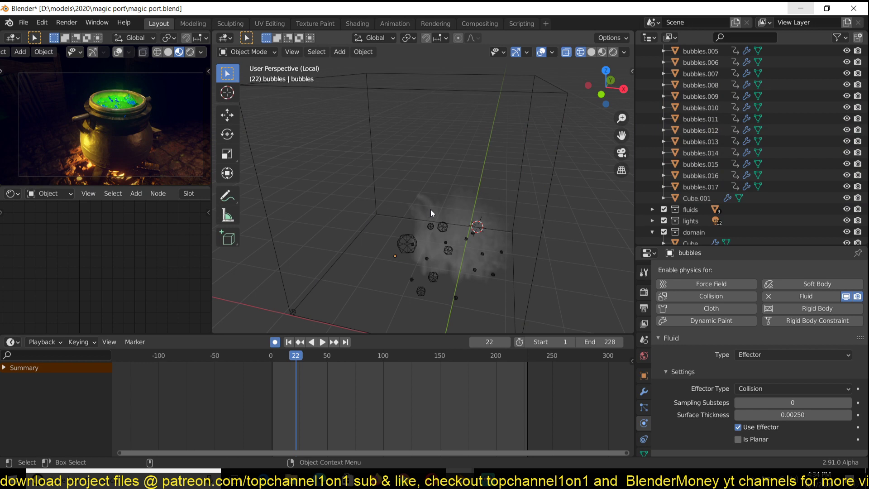
- Return to the full scene in solid shading and play the simulation to frame 64, examining the potion's surface
{"action": "key", "text": "KP_Divide"}
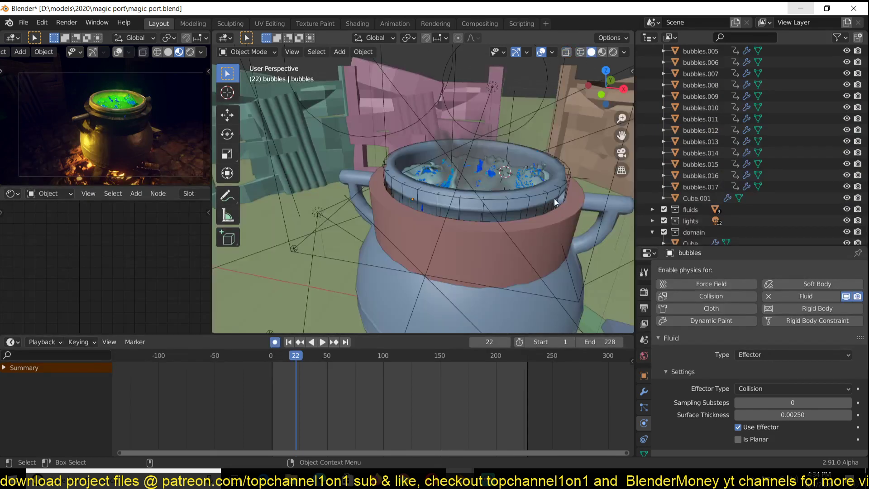
{"action": "key", "text": "space"}
{"action": "middle_click_drag", "start_coordinate": [463, 235], "coordinate": [352, 169]}
{"action": "key", "text": "space"}
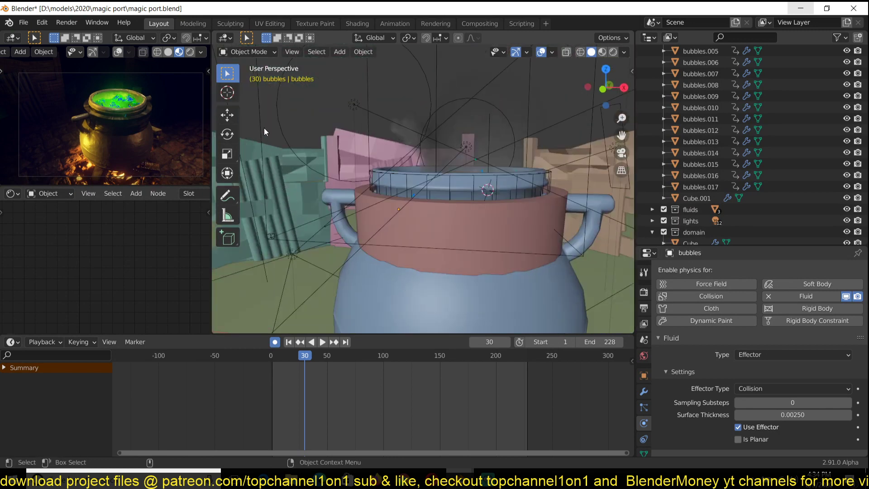
{"action": "middle_click_drag", "start_coordinate": [382, 128], "coordinate": [376, 163]}
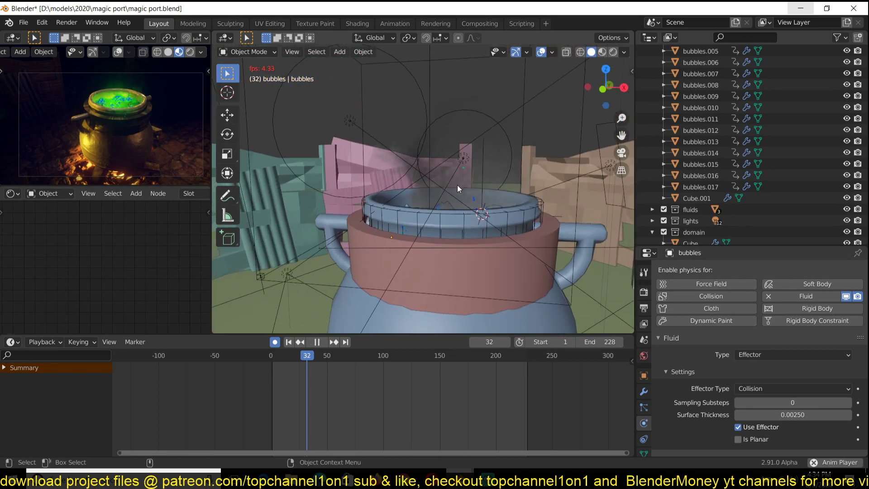
{"action": "middle_click_drag", "start_coordinate": [456, 186], "coordinate": [455, 191]}
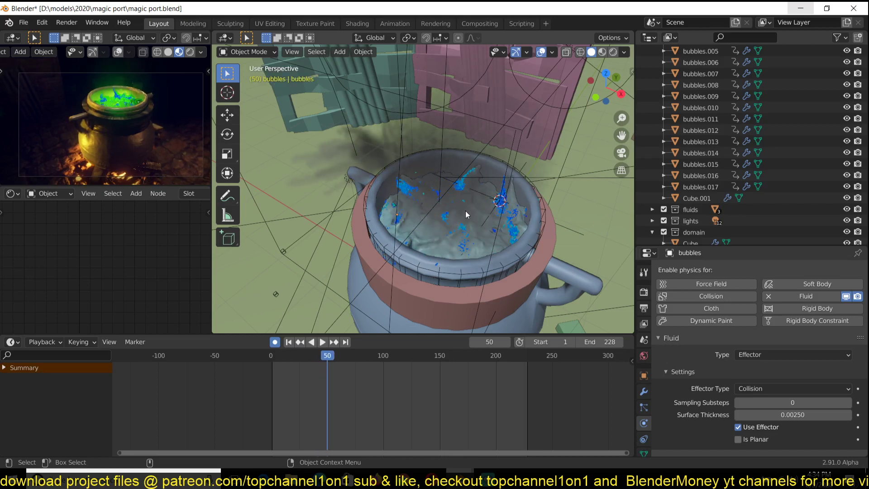
{"action": "key", "text": "space"}
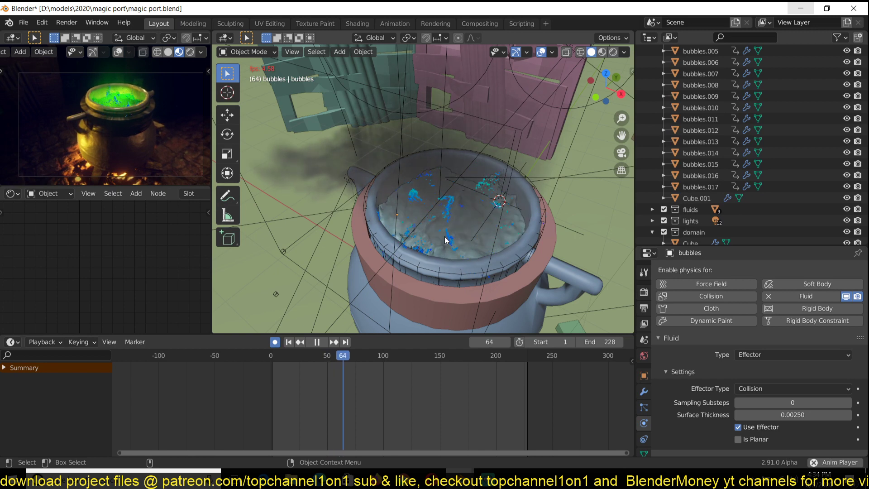
{"action": "key", "text": "space"}
- Select the liquid domain, review its fluid settings, and play the simulation on to frame 79 in close-up
{"action": "left_click", "coordinate": [446, 240]}
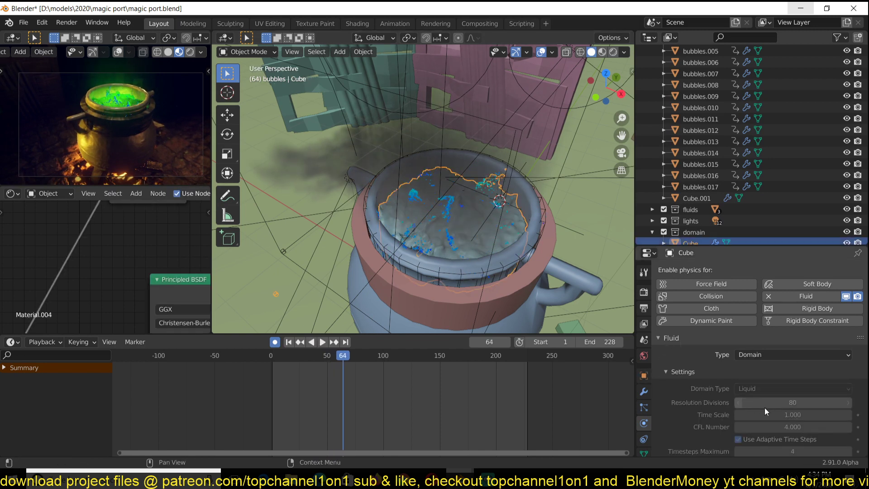
{"action": "scroll", "coordinate": [702, 399], "scroll_direction": "down", "scroll_amount": 2}
{"action": "scroll", "coordinate": [671, 376], "scroll_direction": "down", "scroll_amount": 3}
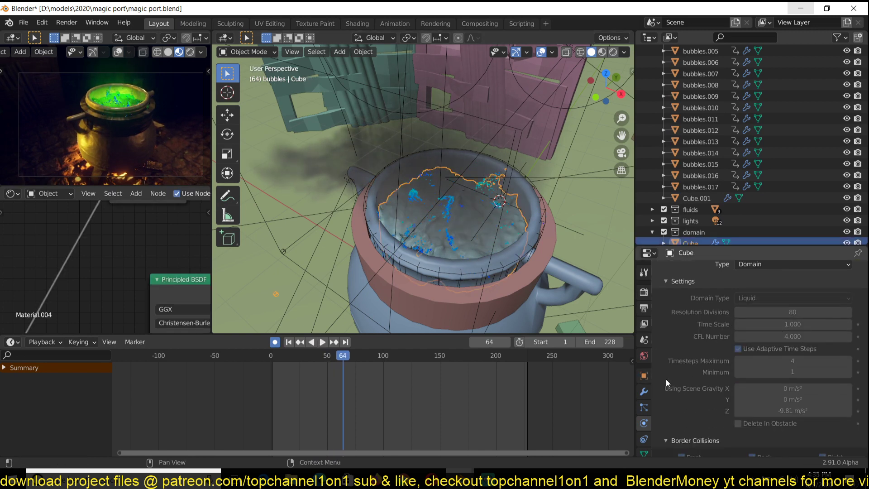
{"action": "scroll", "coordinate": [495, 284], "scroll_direction": "down", "scroll_amount": 3}
{"action": "middle_click_drag", "start_coordinate": [495, 211], "coordinate": [515, 189]}
{"action": "scroll", "coordinate": [515, 189], "scroll_direction": "up", "scroll_amount": 2}
{"action": "key", "text": "space"}
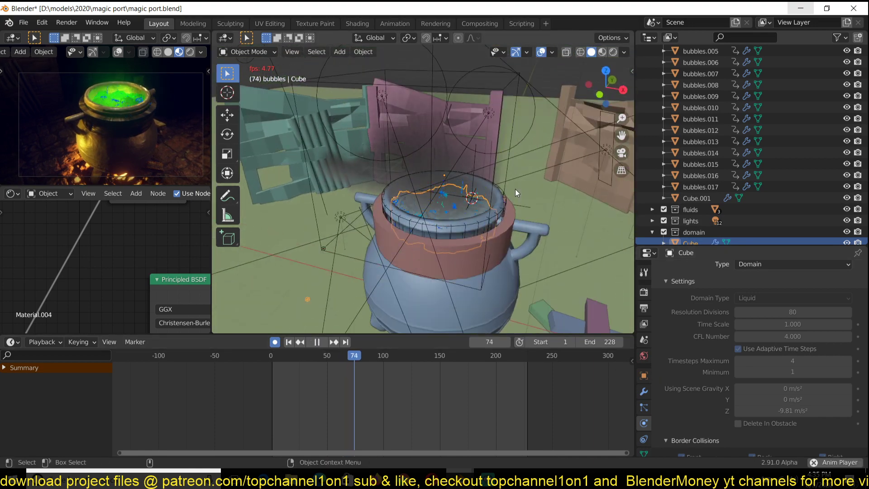
{"action": "scroll", "coordinate": [515, 189], "scroll_direction": "up", "scroll_amount": 3}
{"action": "key", "text": "space"}
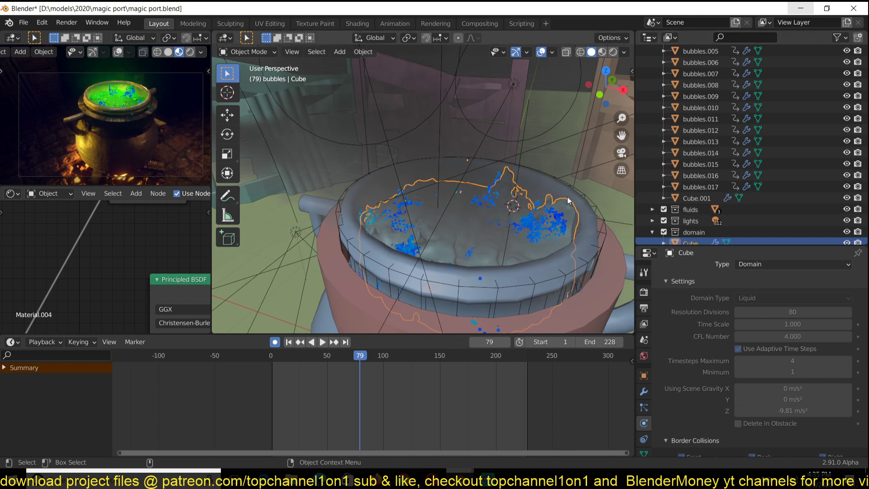
- Select the gas domain Cube.001 above the cauldron, then exclude the bubbles collection from the view layer
{"action": "left_click", "coordinate": [582, 148]}
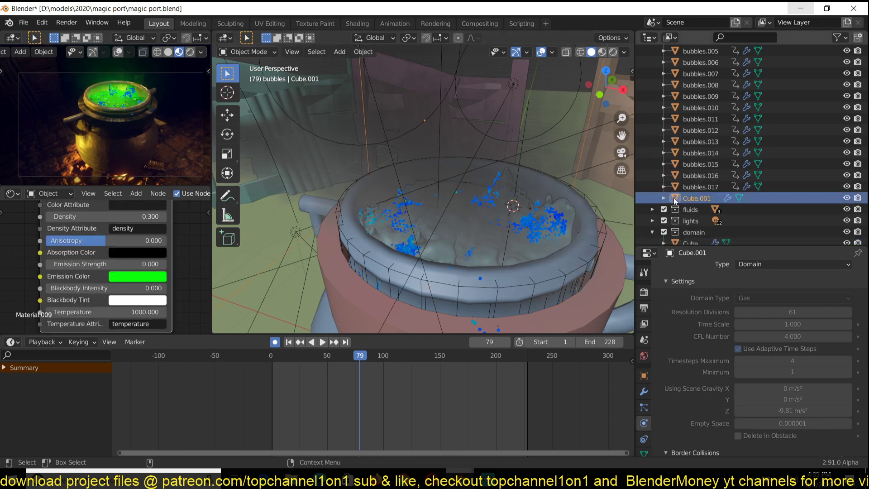
{"action": "scroll", "coordinate": [477, 209], "scroll_direction": "down", "scroll_amount": 5}
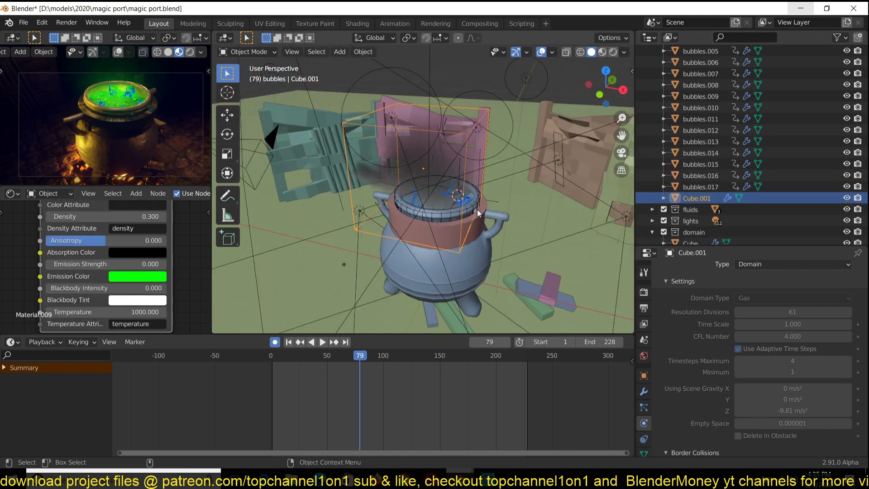
{"action": "scroll", "coordinate": [661, 162], "scroll_direction": "up", "scroll_amount": 5}
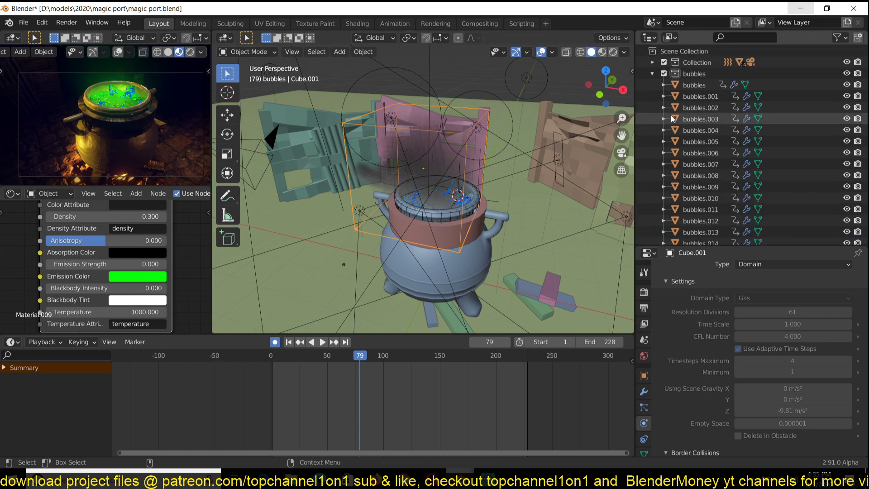
{"action": "left_click", "coordinate": [664, 74]}
- Hide the viewport overlays and replay the simulation from frame 0 to frame 34 to examine the liquid alone
{"action": "left_click", "coordinate": [271, 356]}
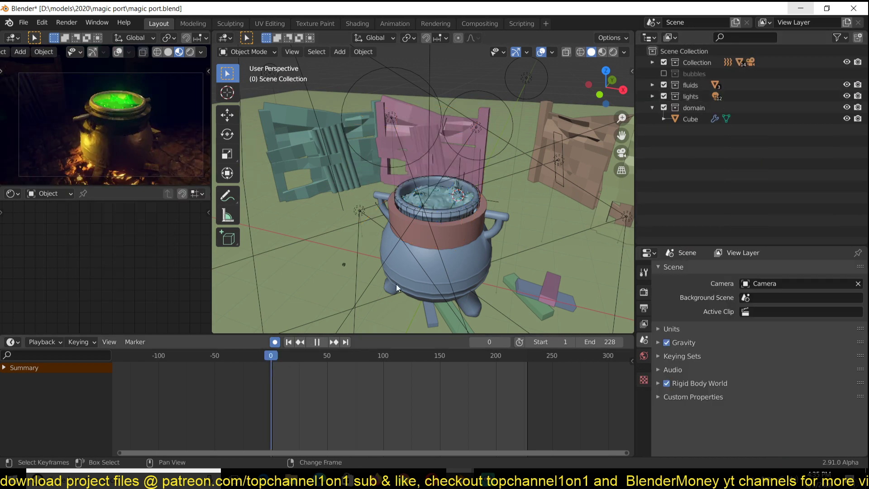
{"action": "left_click", "coordinate": [541, 52]}
{"action": "scroll", "coordinate": [490, 198], "scroll_direction": "up", "scroll_amount": 4}
{"action": "key", "text": "space"}
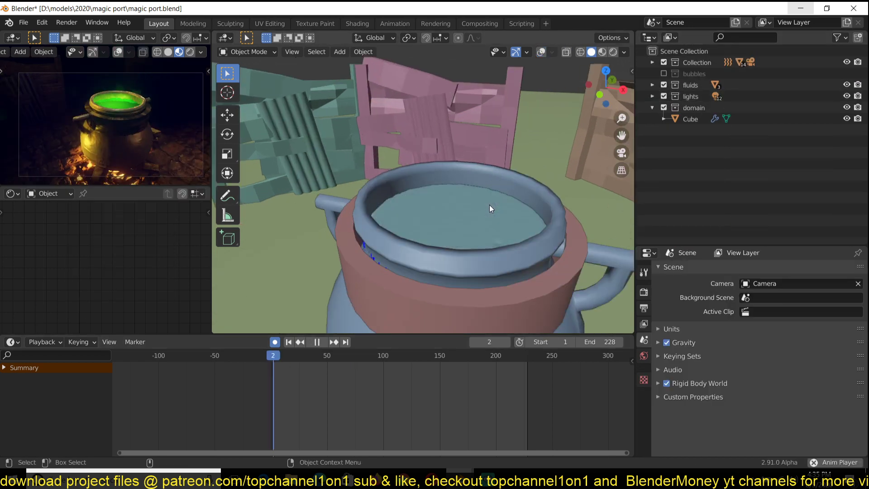
{"action": "middle_click_drag", "start_coordinate": [478, 216], "coordinate": [444, 221]}
{"action": "key", "text": "space"}
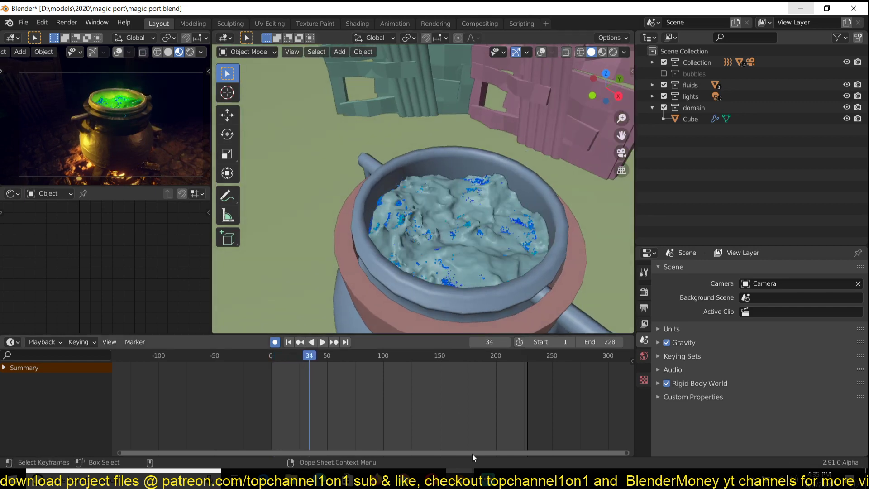
- Play the simulation onward to frame 110 in close-up, examining the liquid's waves and spray particles
{"action": "middle_click_drag", "start_coordinate": [433, 240], "coordinate": [462, 196]}
{"action": "scroll", "coordinate": [462, 195], "scroll_direction": "up", "scroll_amount": 3}
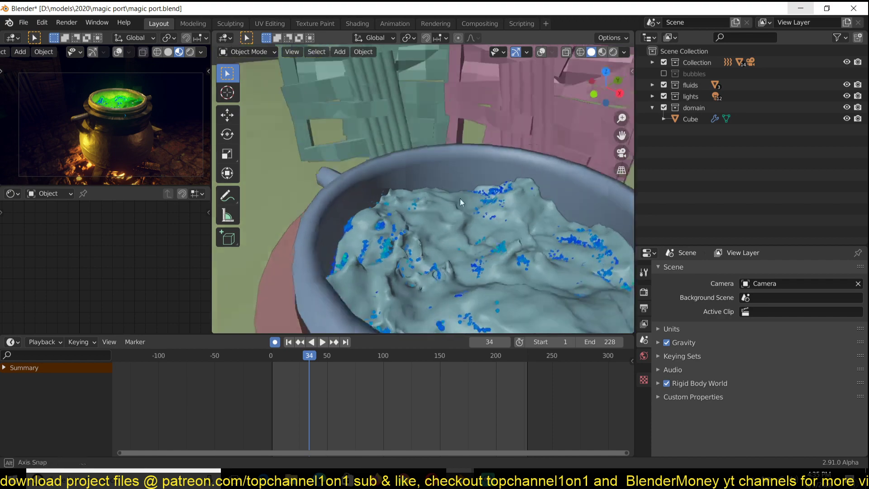
{"action": "key", "text": "space"}
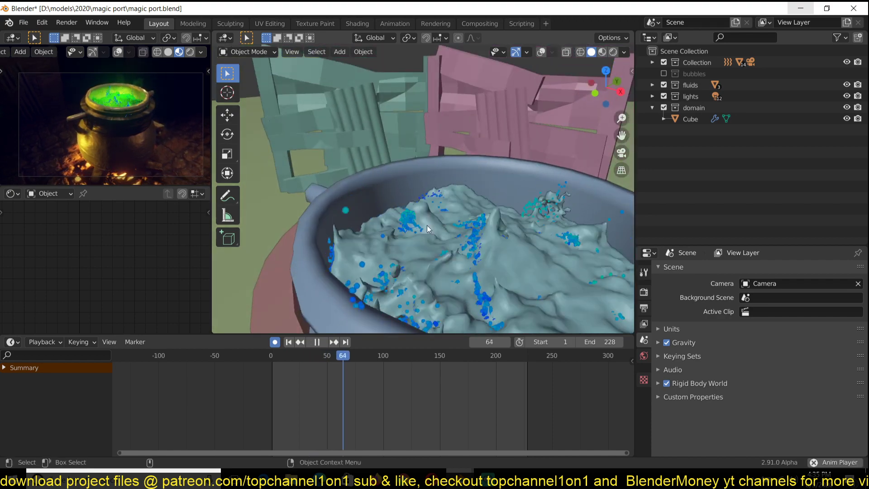
{"action": "scroll", "coordinate": [486, 235], "scroll_direction": "down", "scroll_amount": 2}
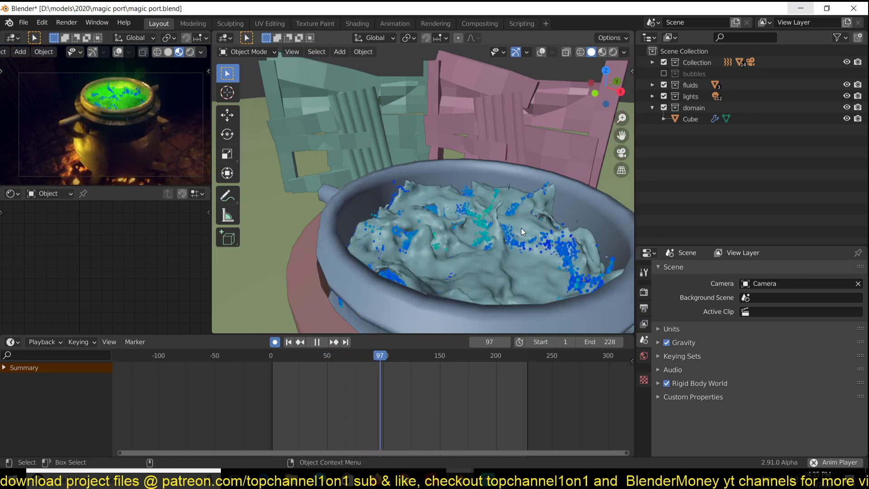
{"action": "key", "text": "space"}
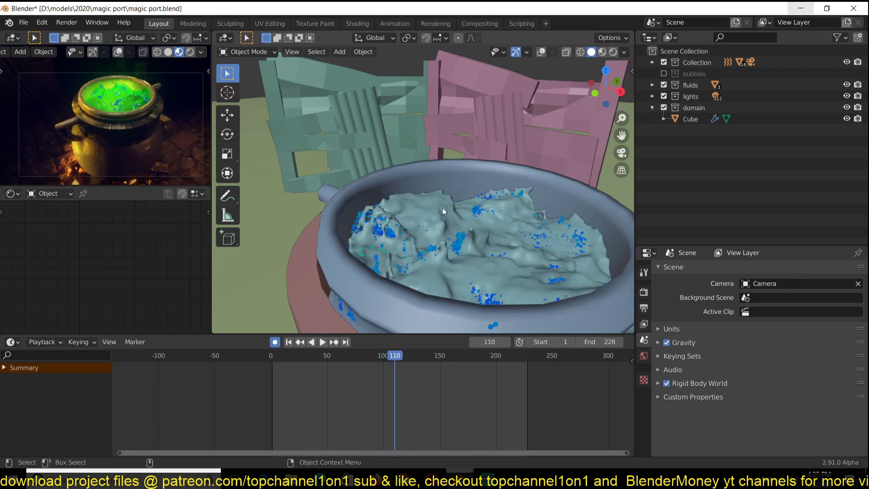
- Select the liquid domain, inspect it in the camera preview, and exclude the domain collection from the view layer
{"action": "left_click", "coordinate": [442, 207]}
{"action": "scroll", "coordinate": [143, 280], "scroll_direction": "down", "scroll_amount": 2}
{"action": "scroll", "coordinate": [143, 122], "scroll_direction": "up", "scroll_amount": 5}
{"action": "scroll", "coordinate": [142, 122], "scroll_direction": "down", "scroll_amount": 5}
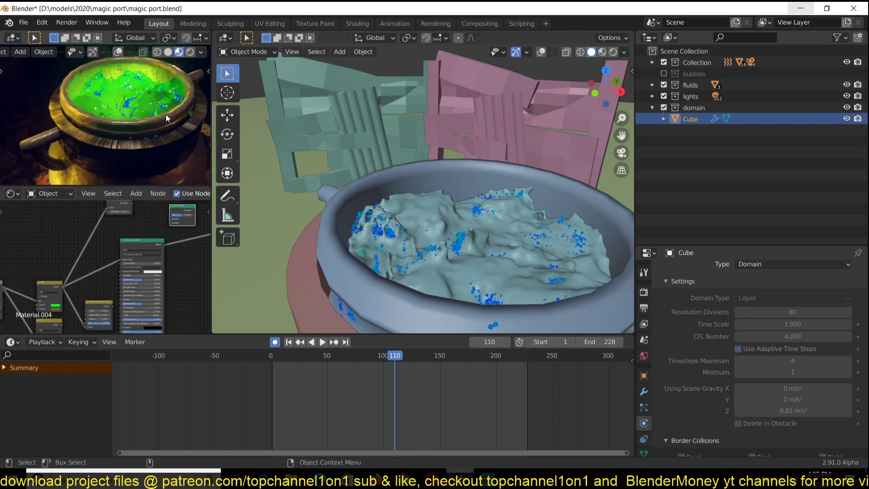
{"action": "scroll", "coordinate": [357, 245], "scroll_direction": "down", "scroll_amount": 4}
{"action": "left_click", "coordinate": [664, 107]}
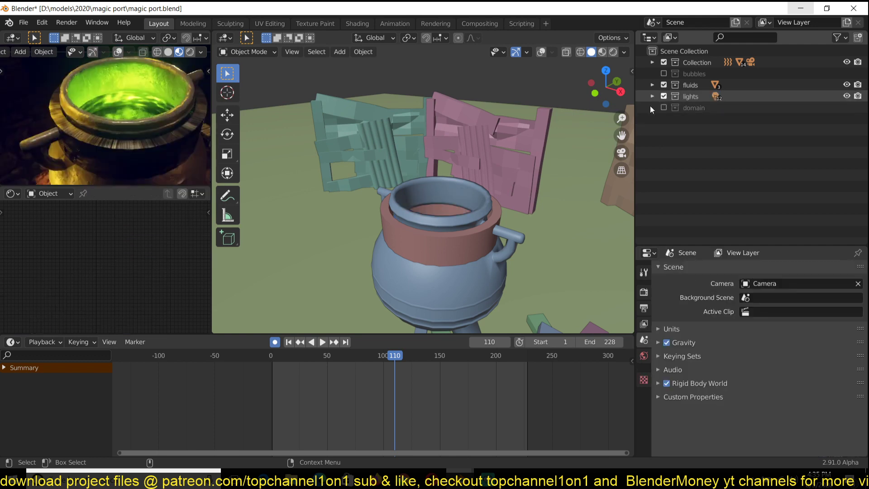
- Select the cylinder around the cauldron's neck, show the viewport overlays, and move the cylinder to the bubbles collection
{"action": "left_click", "coordinate": [410, 237]}
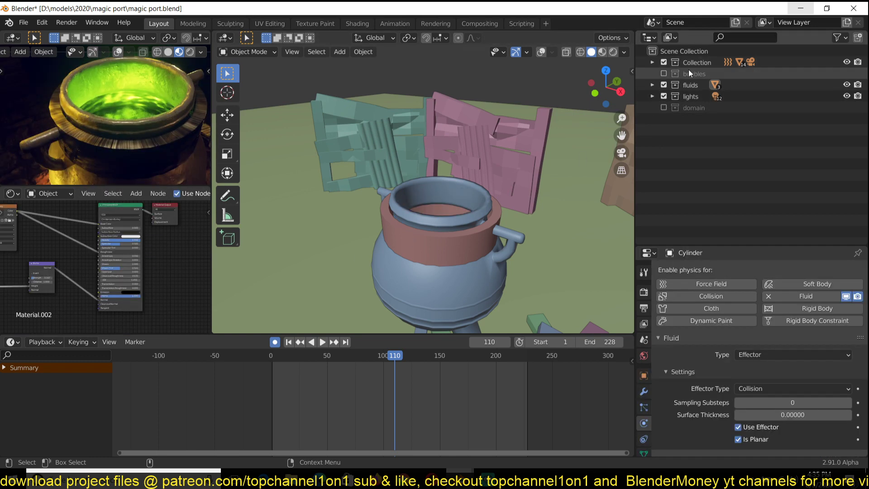
{"action": "left_click", "coordinate": [541, 52]}
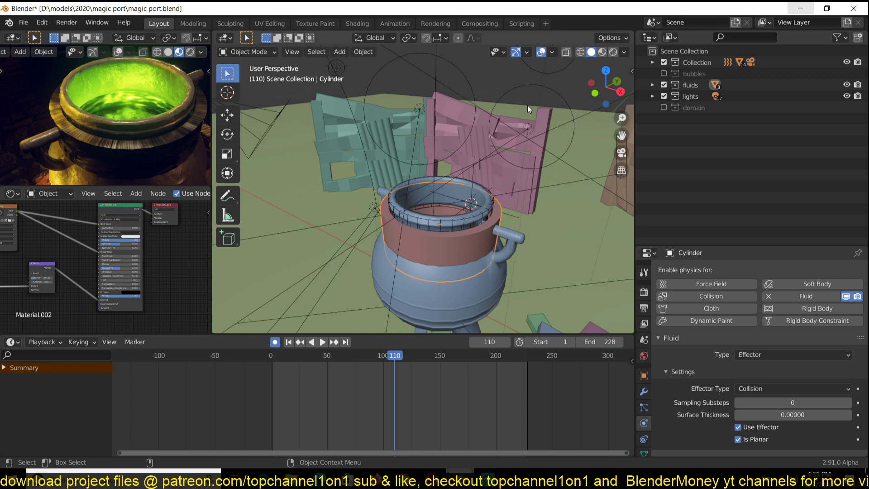
{"action": "key", "text": "m"}
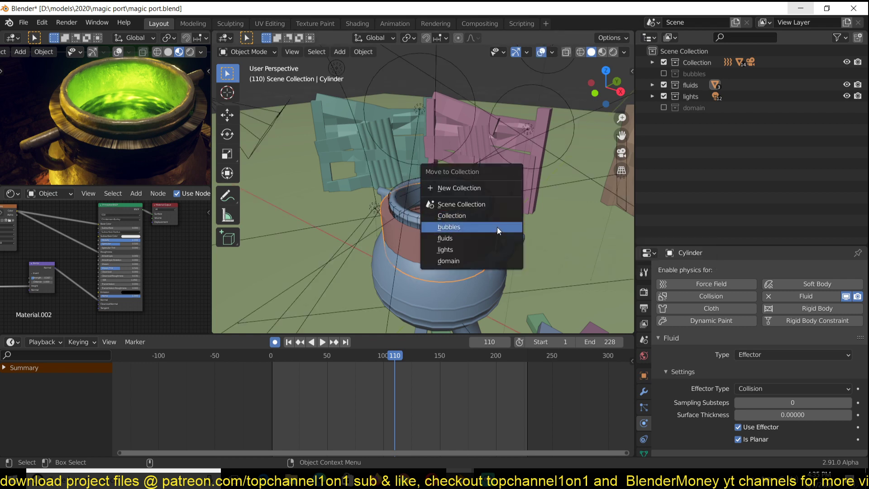
{"action": "left_click", "coordinate": [497, 227]}
- Select the collider inside the rim, switch the viewport to Material Preview, and re-enable the domain collection
{"action": "left_click", "coordinate": [455, 240]}
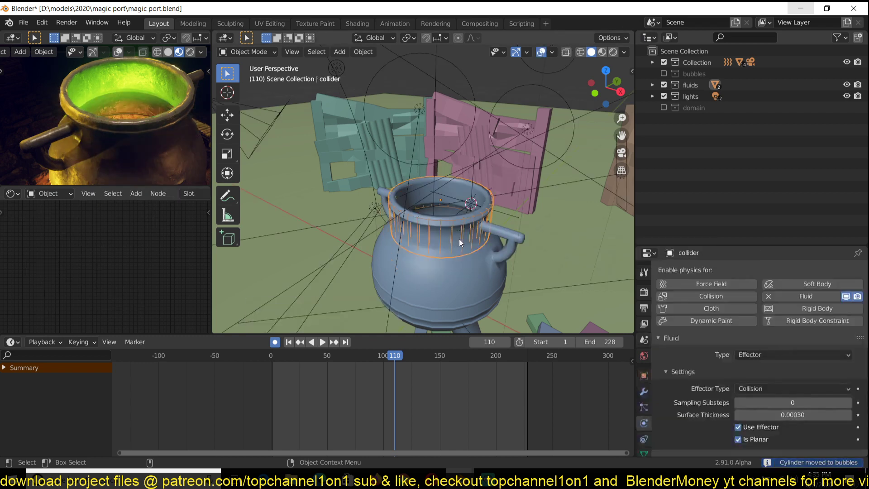
{"action": "left_click", "coordinate": [603, 51]}
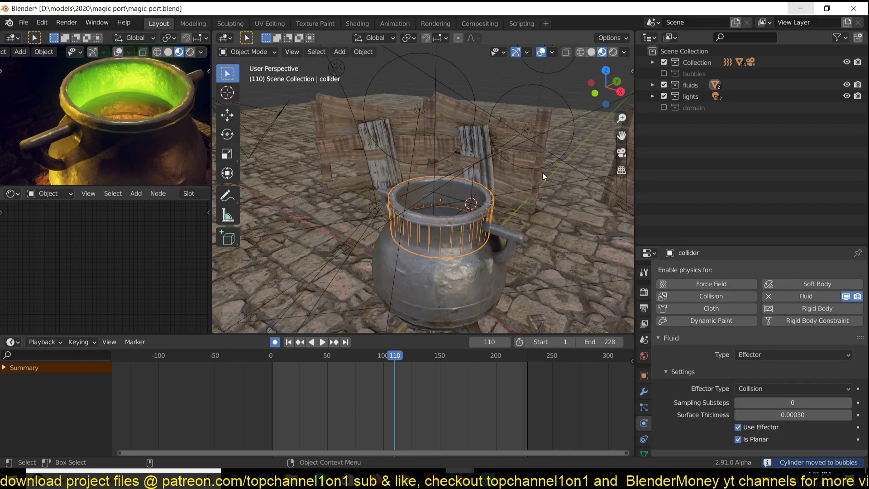
{"action": "middle_click_drag", "start_coordinate": [542, 172], "coordinate": [550, 136]}
{"action": "scroll", "coordinate": [550, 137], "scroll_direction": "up", "scroll_amount": 3}
{"action": "middle_click_drag", "start_coordinate": [521, 99], "coordinate": [447, 298]}
{"action": "left_click", "coordinate": [663, 108]}
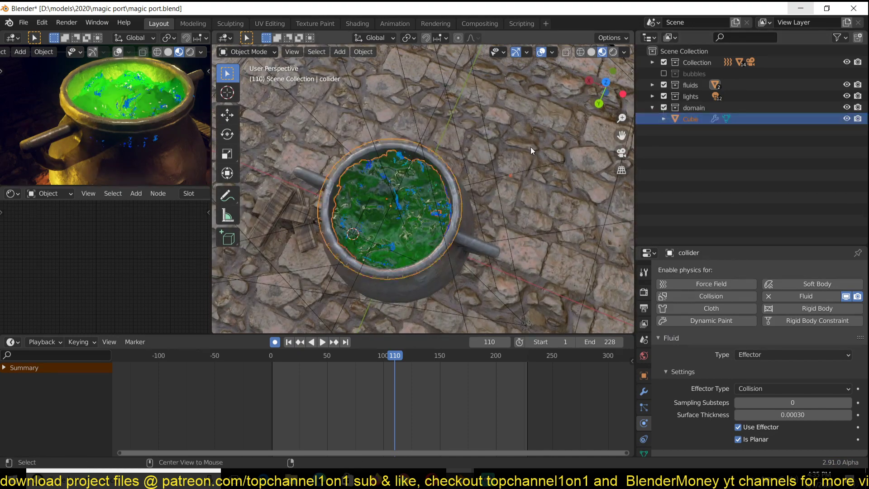
- Hide the overlays in the main viewport and look at the cauldron's rim and handle from the side
{"action": "left_click", "coordinate": [544, 52]}
{"action": "middle_click_drag", "start_coordinate": [452, 242], "coordinate": [541, 174]}
{"action": "scroll", "coordinate": [480, 202], "scroll_direction": "up", "scroll_amount": 5}
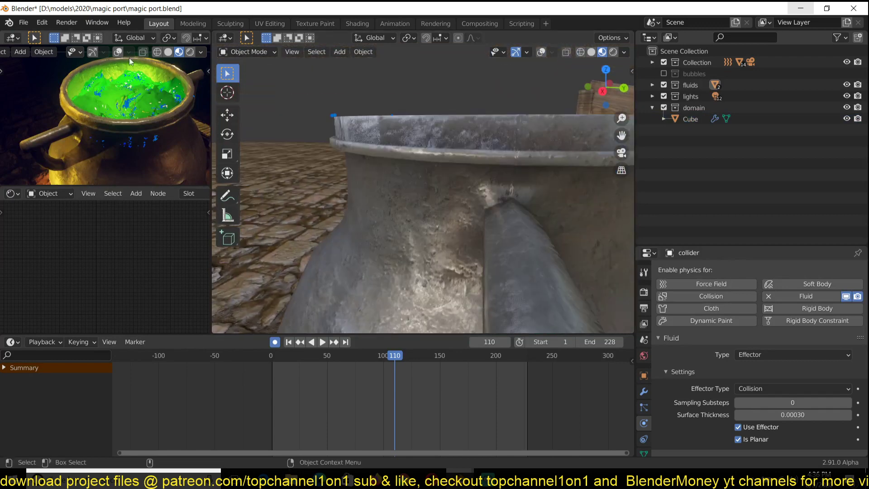
- Play back the rendered cauldron animation in the separate player and examine the boiling green liquid
{"action": "left_click", "coordinate": [64, 22]}
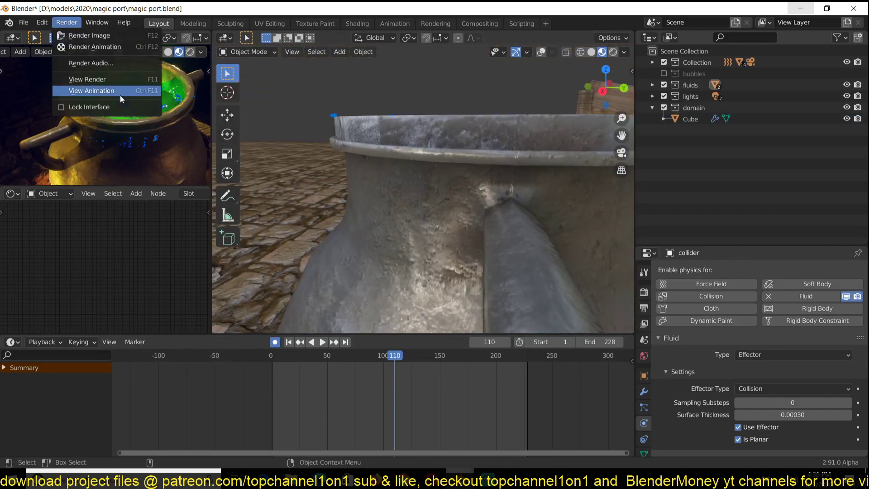
{"action": "left_click", "coordinate": [122, 99]}
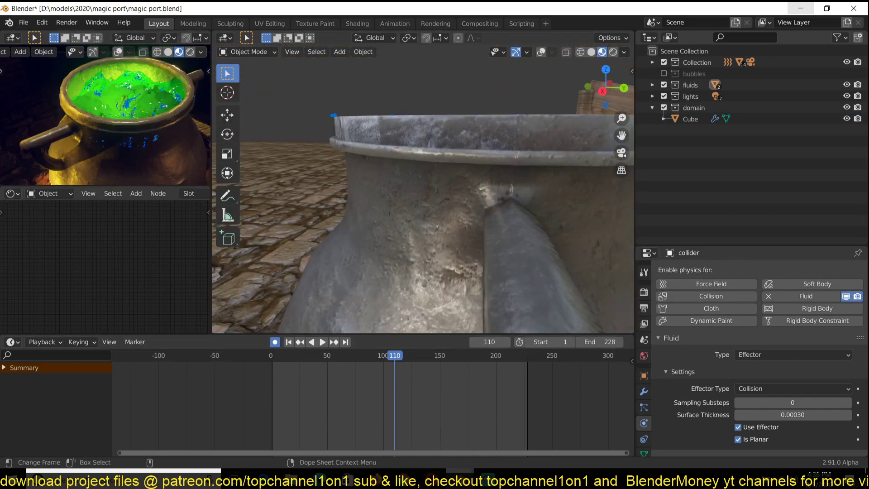
{"action": "mouse_move", "coordinate": [460, 479]}
{"action": "left_click", "coordinate": [469, 433]}
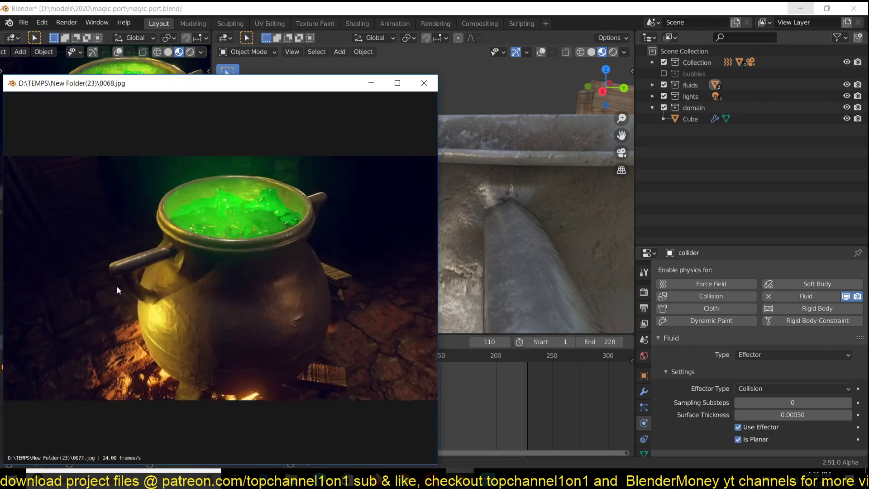
{"action": "key", "text": "Escape"}
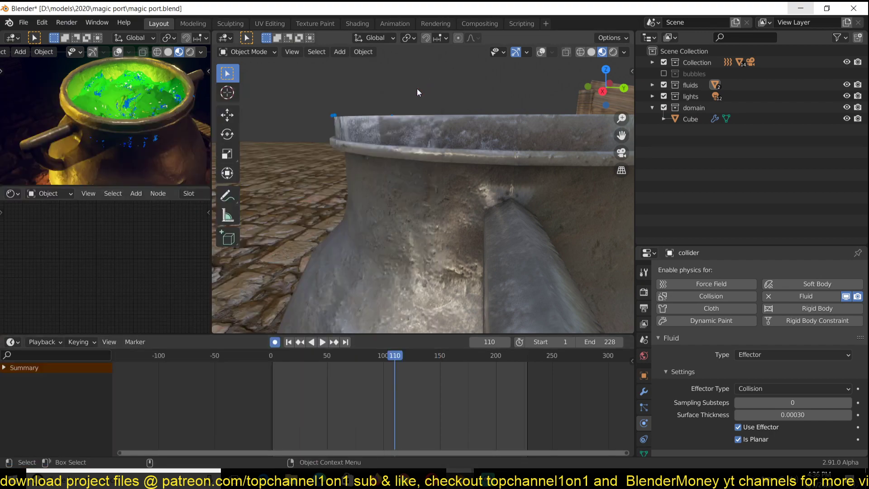
{"action": "left_click", "coordinate": [488, 447]}
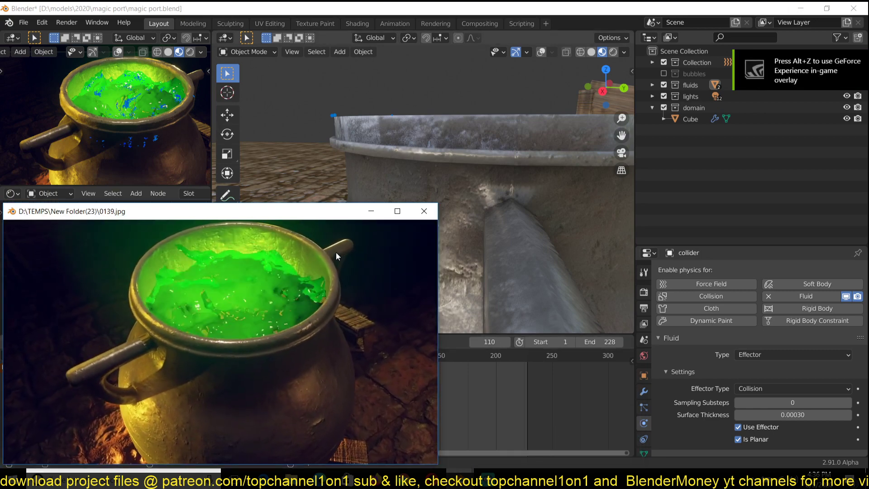
{"action": "left_click_drag", "start_coordinate": [337, 216], "coordinate": [412, 187]}
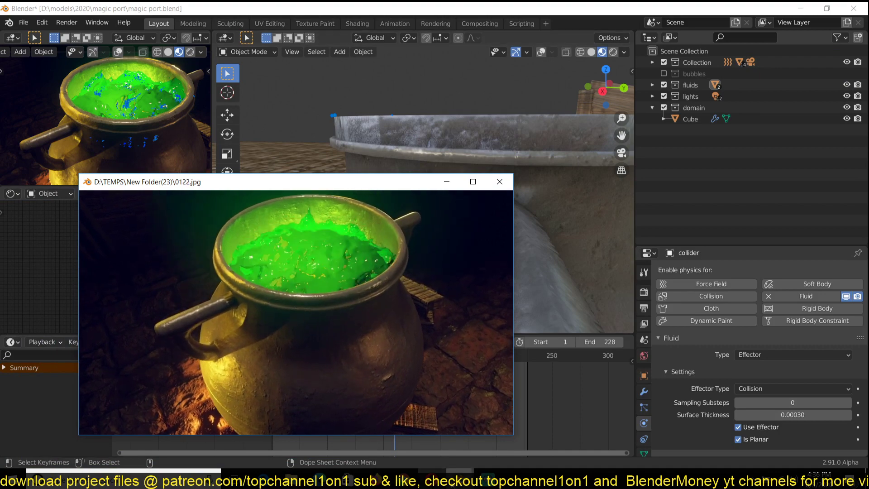
- Switch to the Opera browser, examine the cauldron reference image in the 80.lv boiling potion article, and return to Blender
{"action": "left_click", "coordinate": [461, 469]}
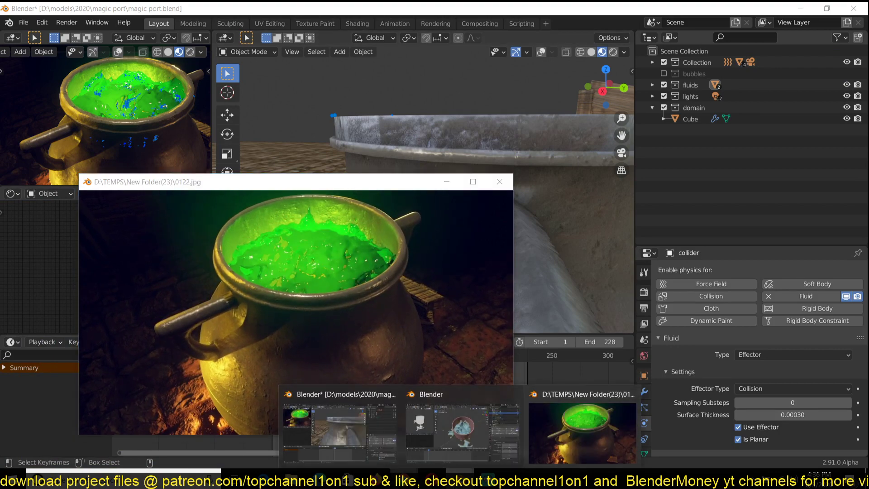
{"action": "left_click", "coordinate": [433, 473]}
{"action": "scroll", "coordinate": [403, 300], "scroll_direction": "down", "scroll_amount": 2}
{"action": "scroll", "coordinate": [403, 300], "scroll_direction": "up", "scroll_amount": 15}
{"action": "scroll", "coordinate": [405, 301], "scroll_direction": "down", "scroll_amount": 4}
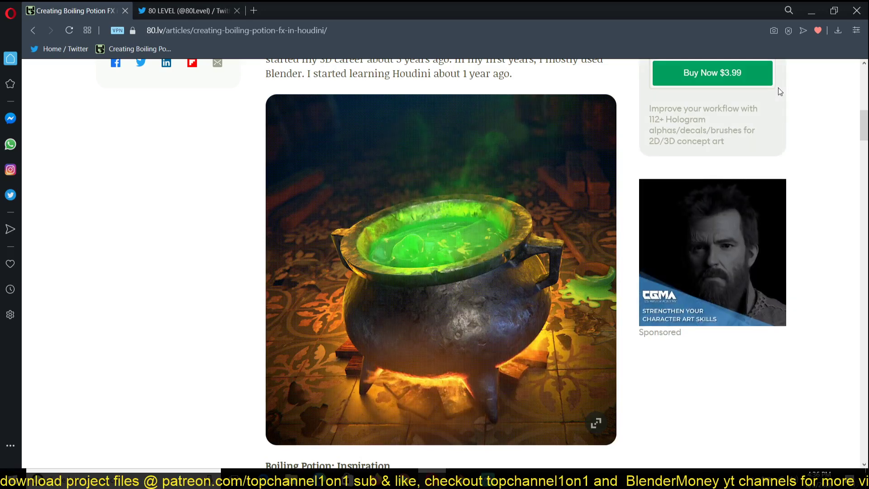
{"action": "left_click", "coordinate": [812, 10]}
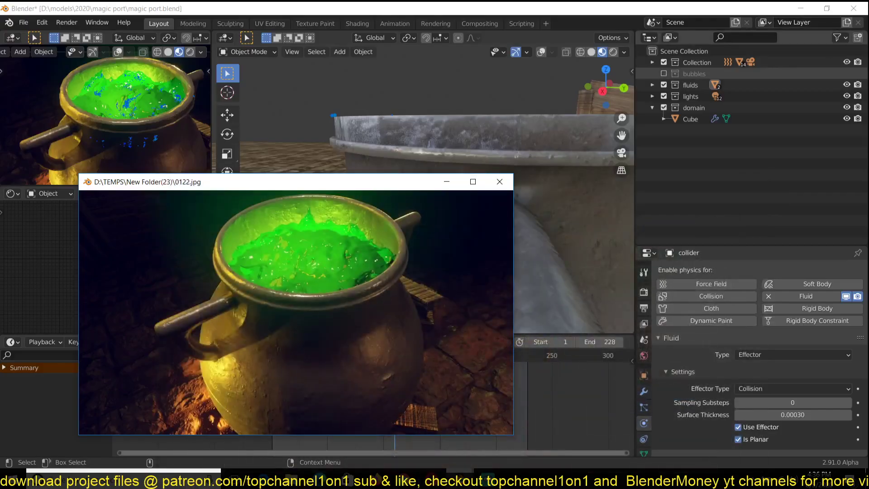